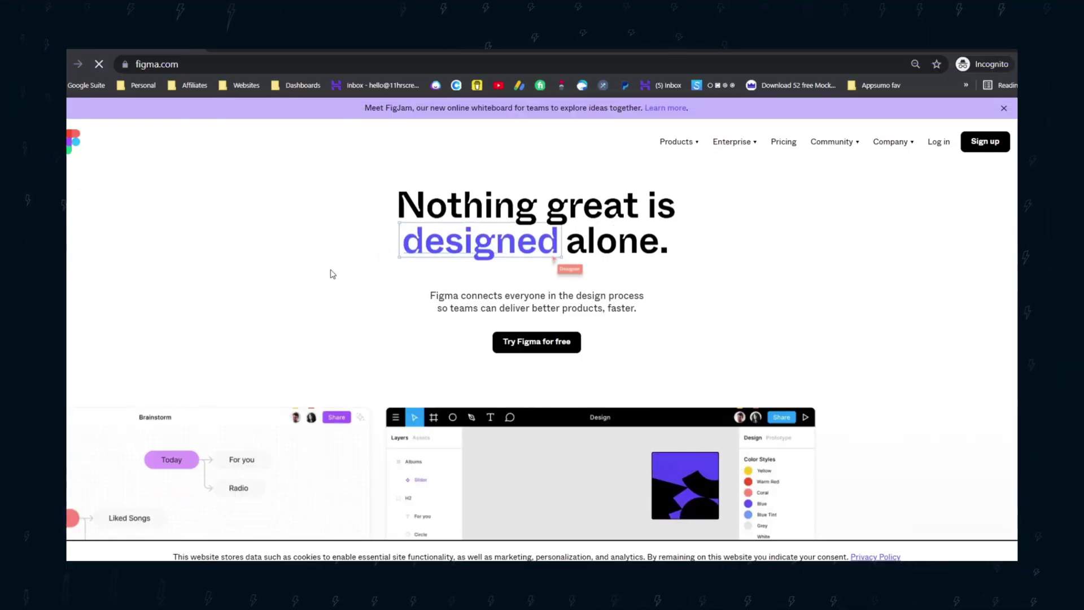
- Try to sign up for a free Figma account with Google, and close the sign-up form
{"action": "left_click", "coordinate": [549, 347]}
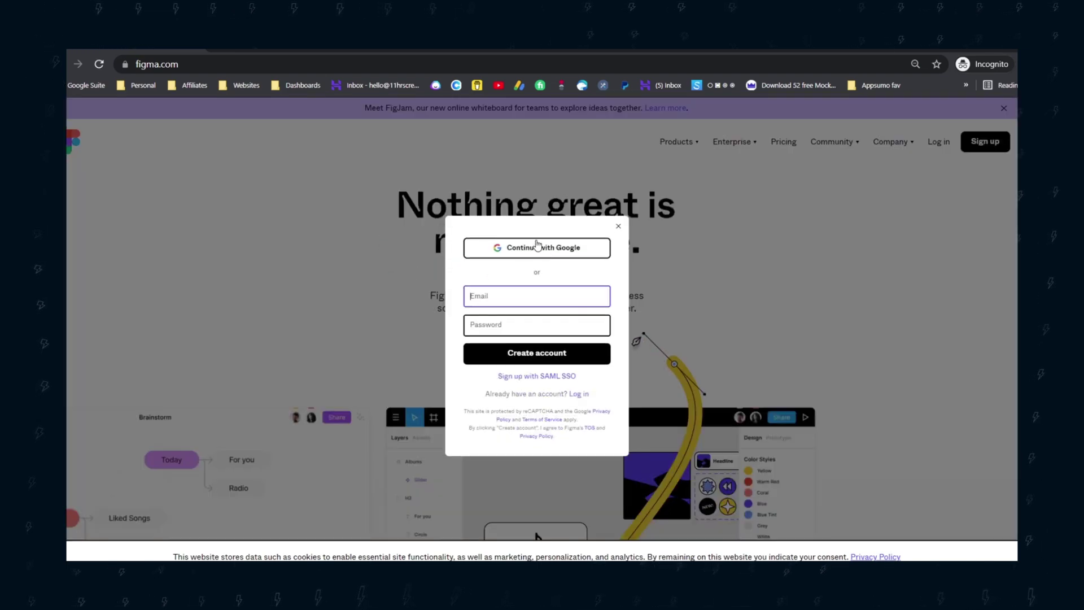
{"action": "left_click", "coordinate": [553, 255]}
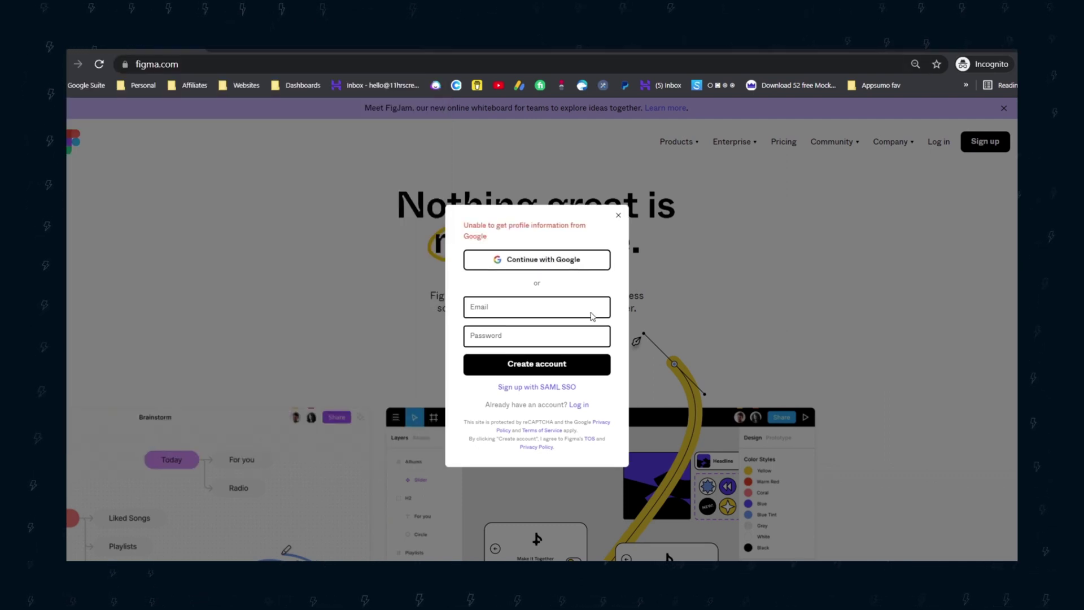
{"action": "left_click", "coordinate": [619, 216]}
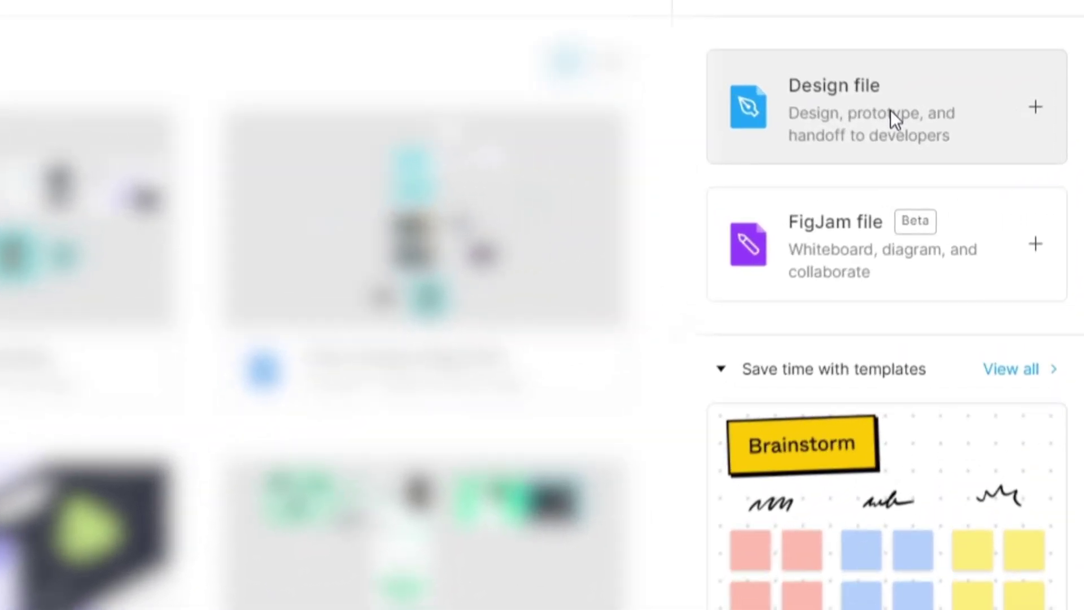
- Create a new design file and rename it "Simple Instagram Story- EM Tutorial"
{"action": "left_click", "coordinate": [923, 172]}
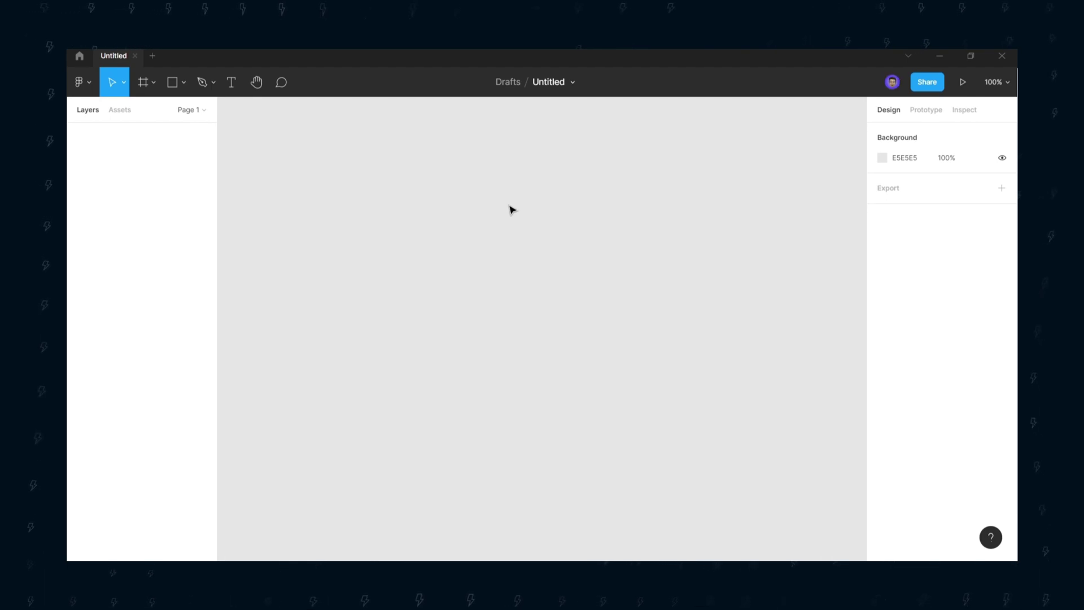
{"action": "left_click", "coordinate": [553, 83]}
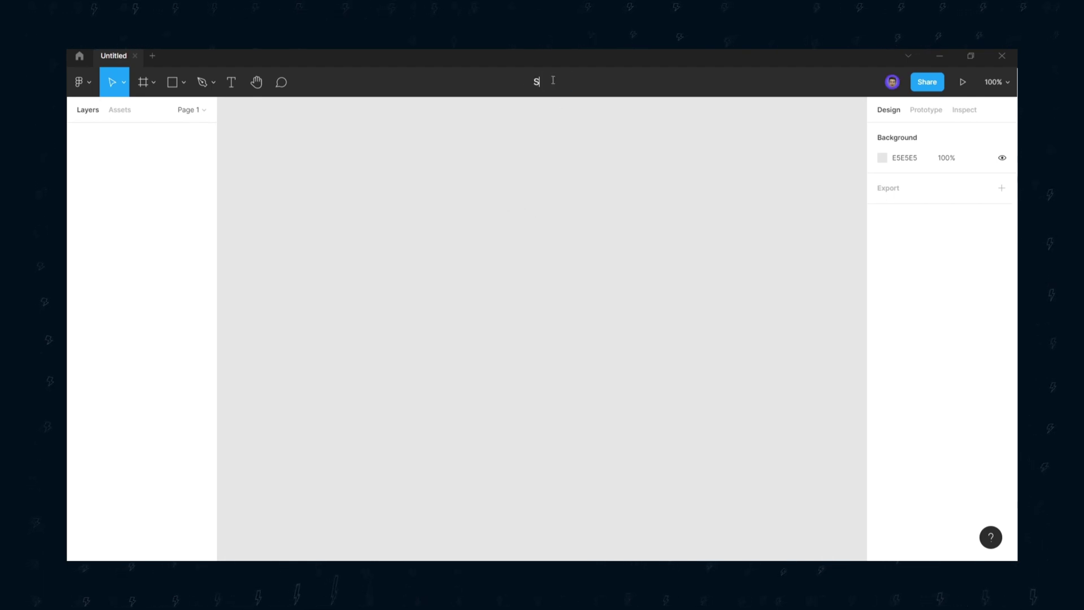
{"action": "type", "text": "EM"}
{"action": "key", "text": "Return"}
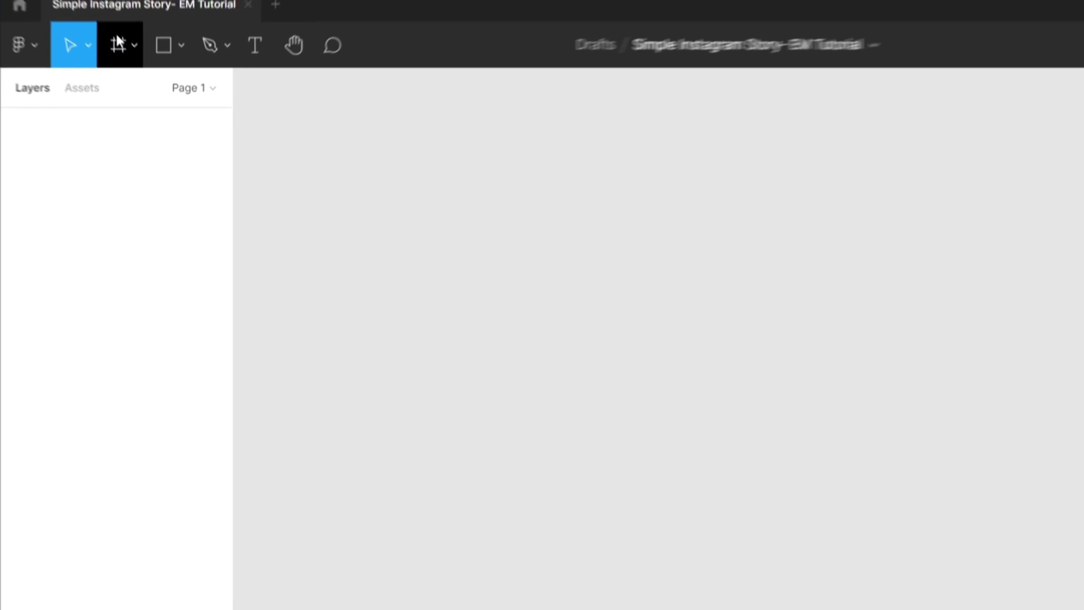
- Check the dimensions of an existing Story frame in the IG Post Templates file
{"action": "left_click", "coordinate": [116, 40]}
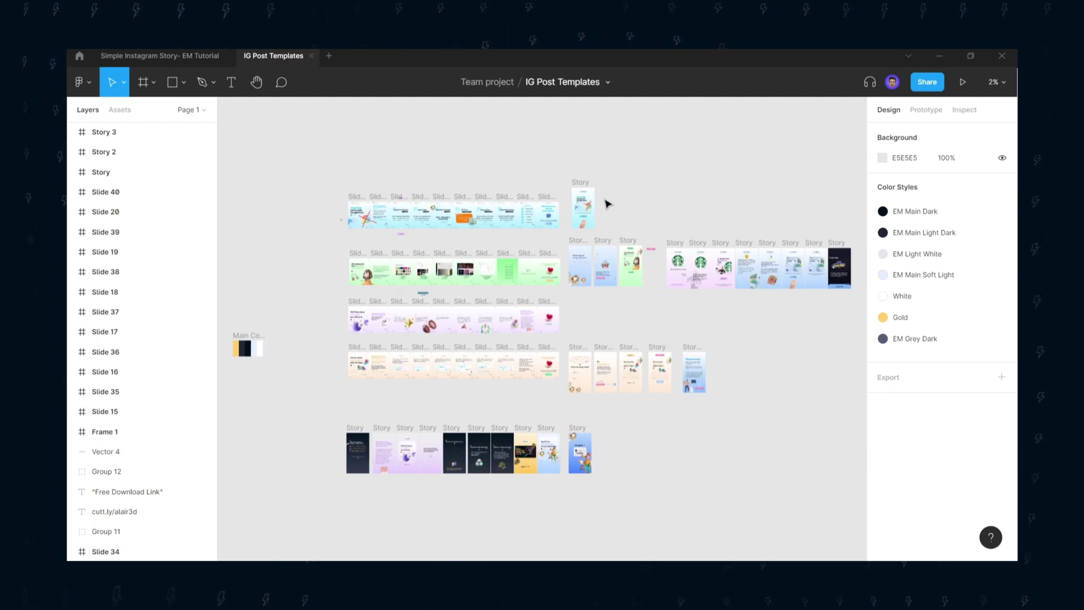
{"action": "scroll", "coordinate": [604, 203], "scroll_direction": "up", "scroll_amount": 3}
{"action": "left_click", "coordinate": [562, 179]}
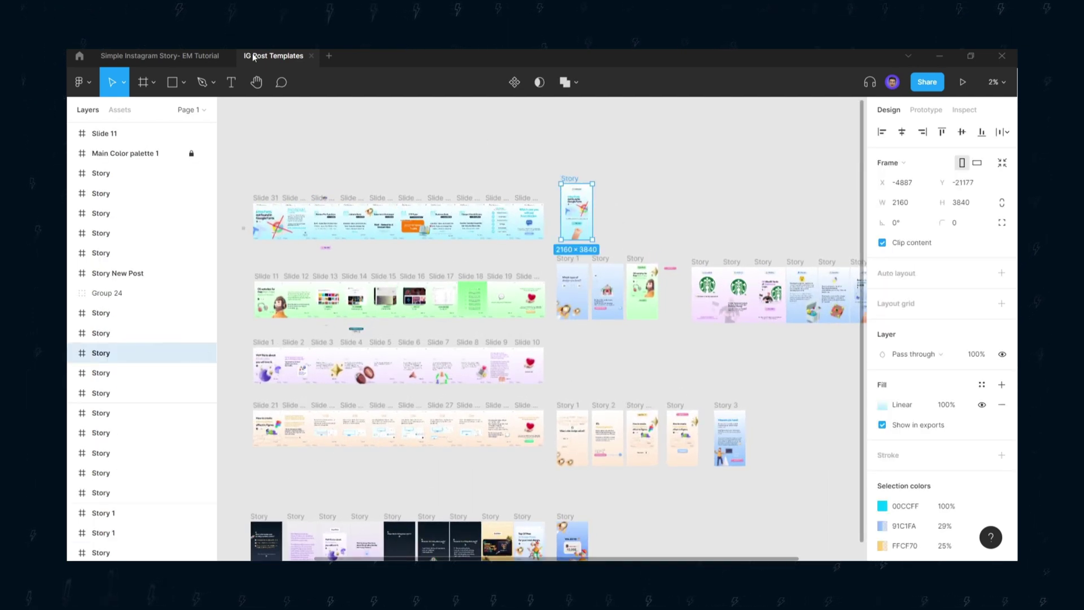
- Place a frame in the Simple Instagram Story- EM Tutorial file and set its size to 2160 × 3840
{"action": "left_click", "coordinate": [161, 55]}
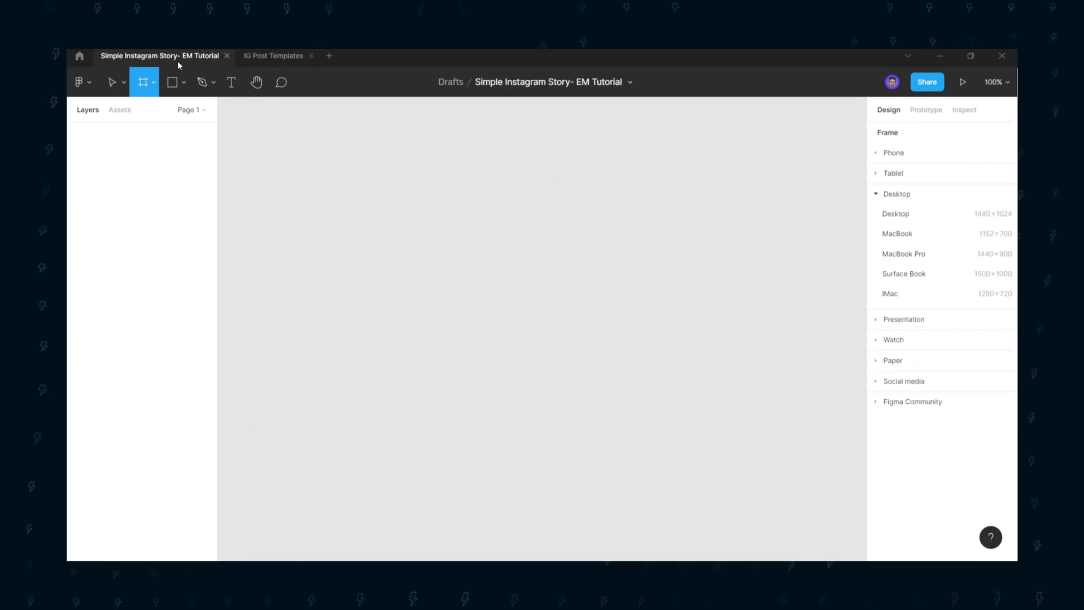
{"action": "left_click", "coordinate": [430, 203]}
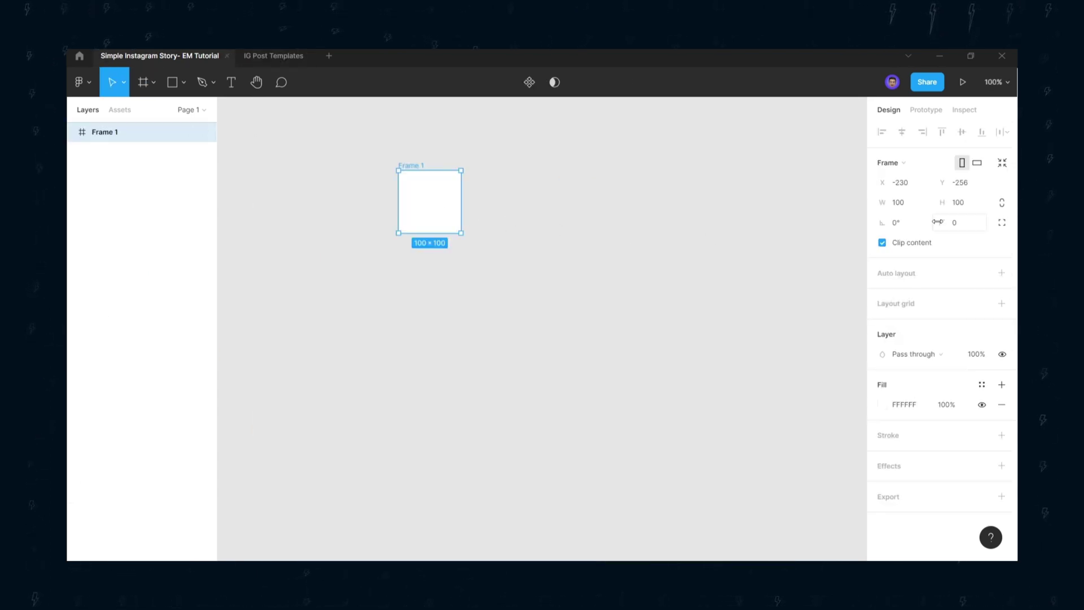
{"action": "left_click", "coordinate": [904, 203]}
{"action": "type", "text": "2"}
{"action": "type", "text": "16"}
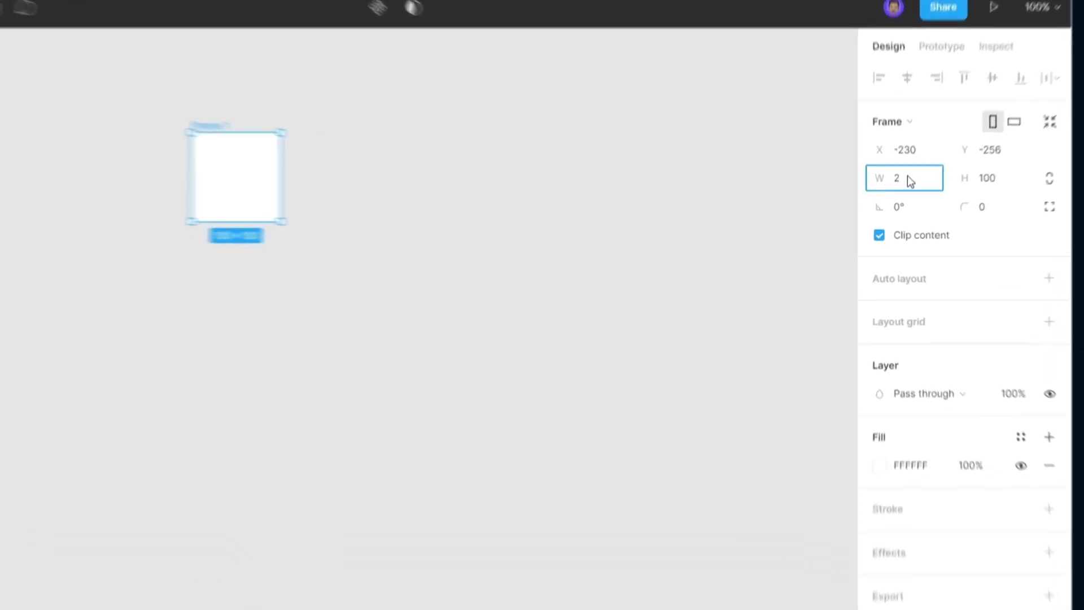
{"action": "left_click", "coordinate": [991, 175]}
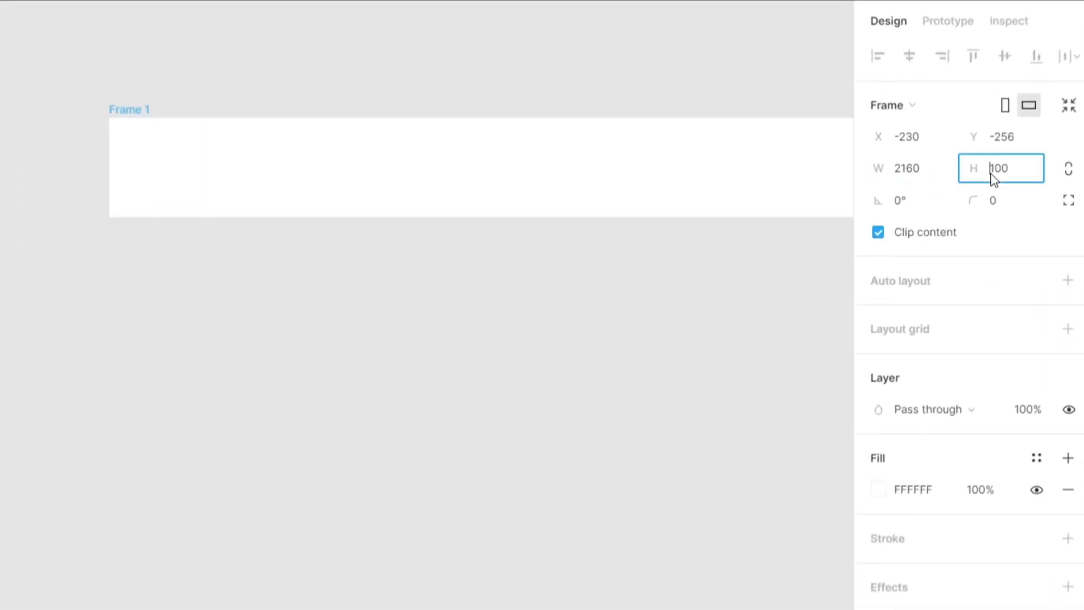
{"action": "type", "text": "3840"}
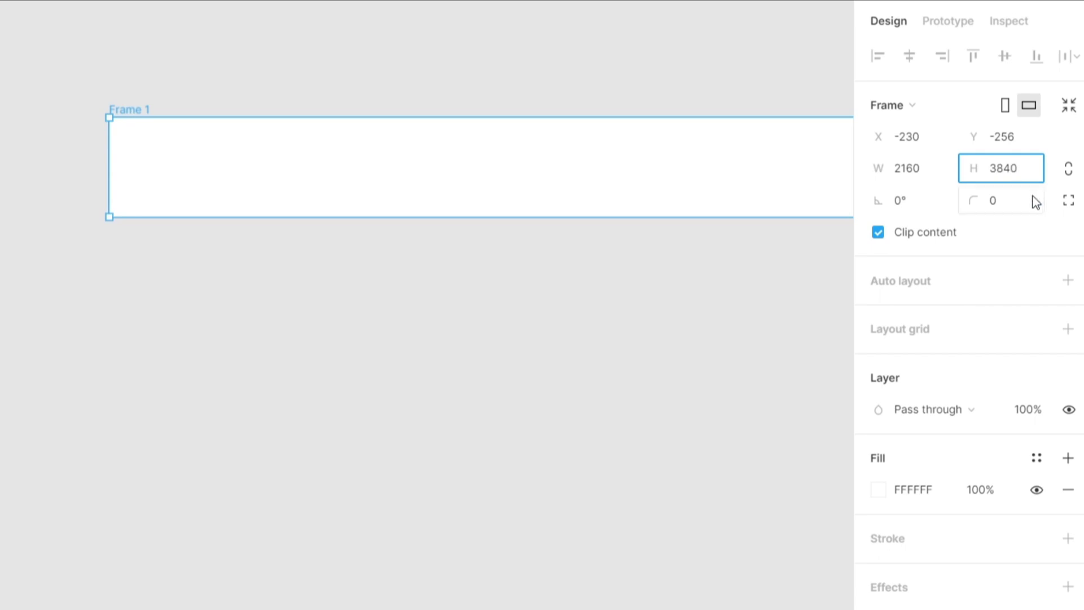
{"action": "key", "text": "Return"}
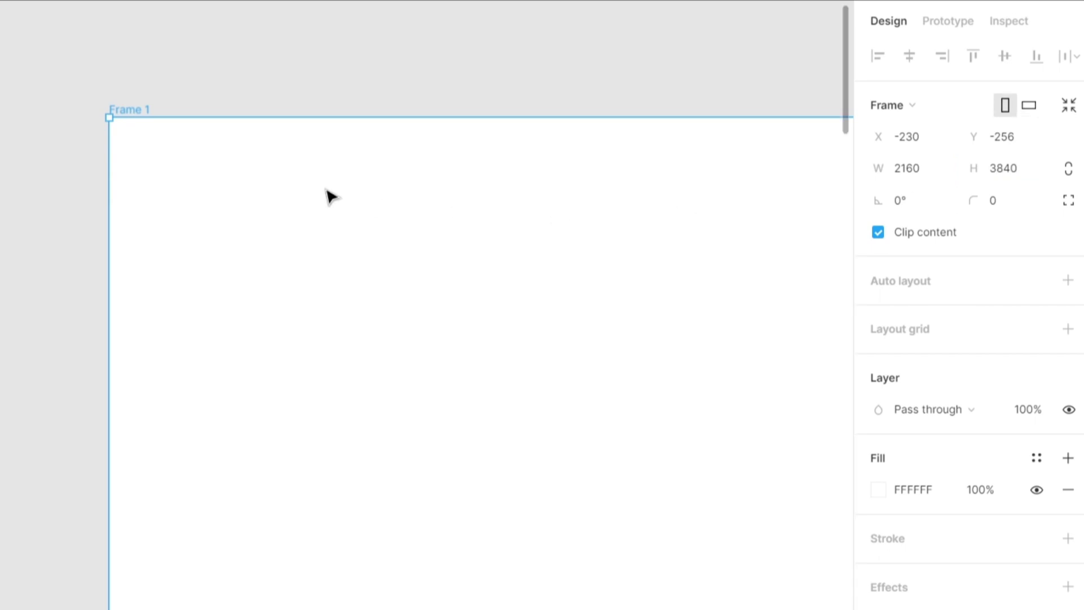
{"action": "left_click", "coordinate": [325, 92]}
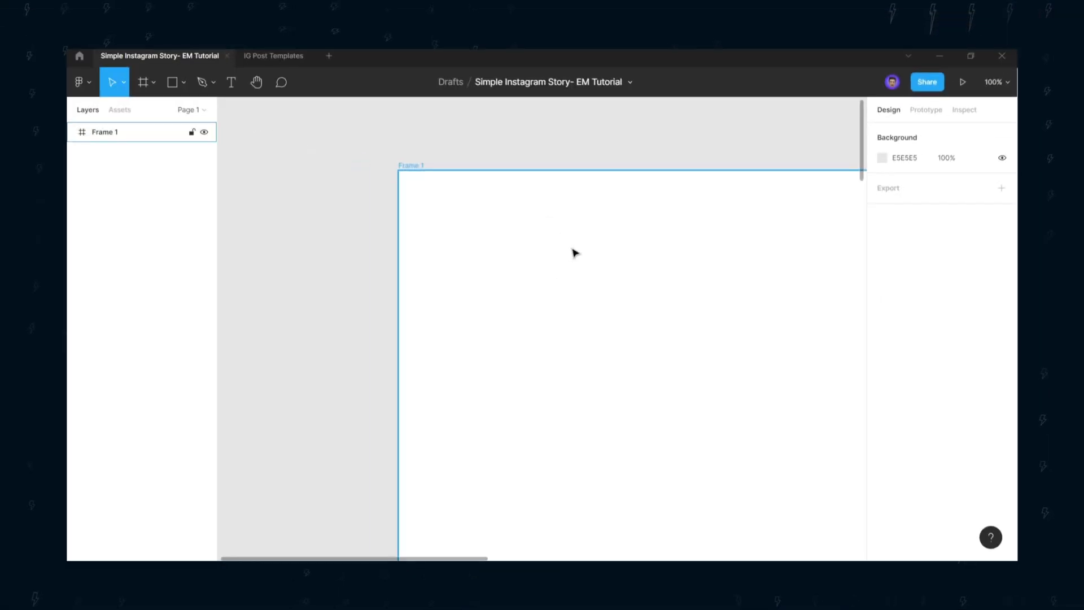
{"action": "scroll", "coordinate": [389, 249], "scroll_direction": "down", "scroll_amount": 4}
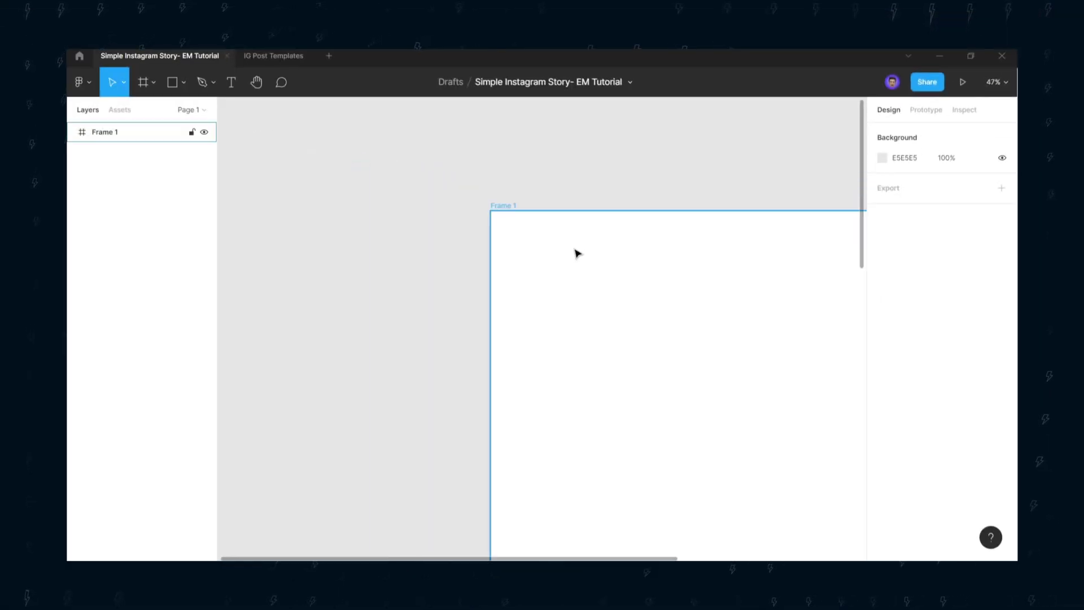
{"action": "scroll", "coordinate": [575, 252], "scroll_direction": "down", "scroll_amount": 3}
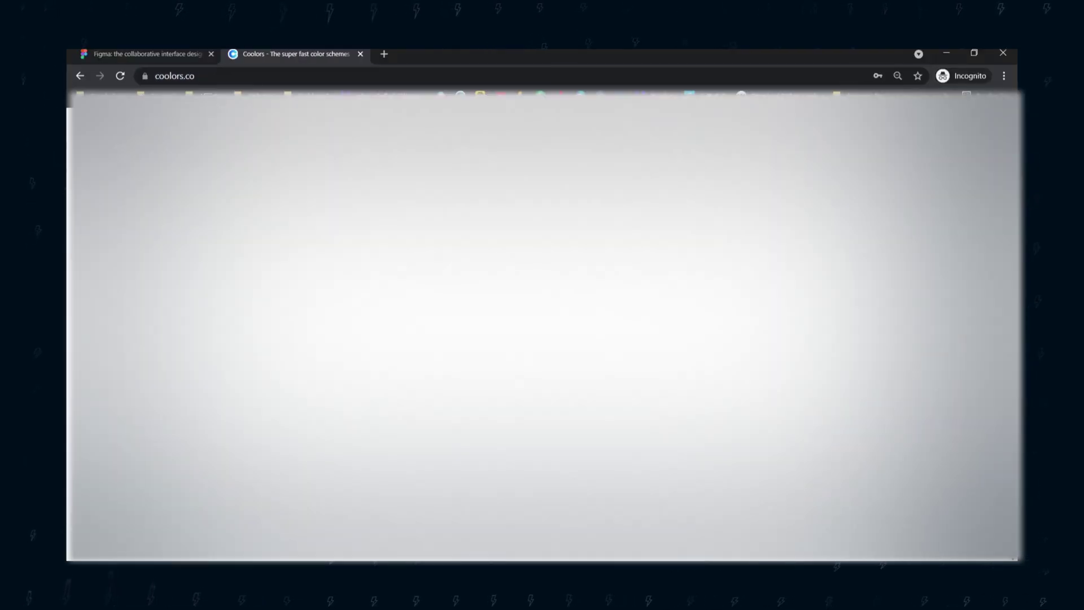
- Browse the trending palettes on Coolors and export the blue, mint, red and dark navy palette as palette.svg
{"action": "scroll", "coordinate": [263, 337], "scroll_direction": "down", "scroll_amount": 10}
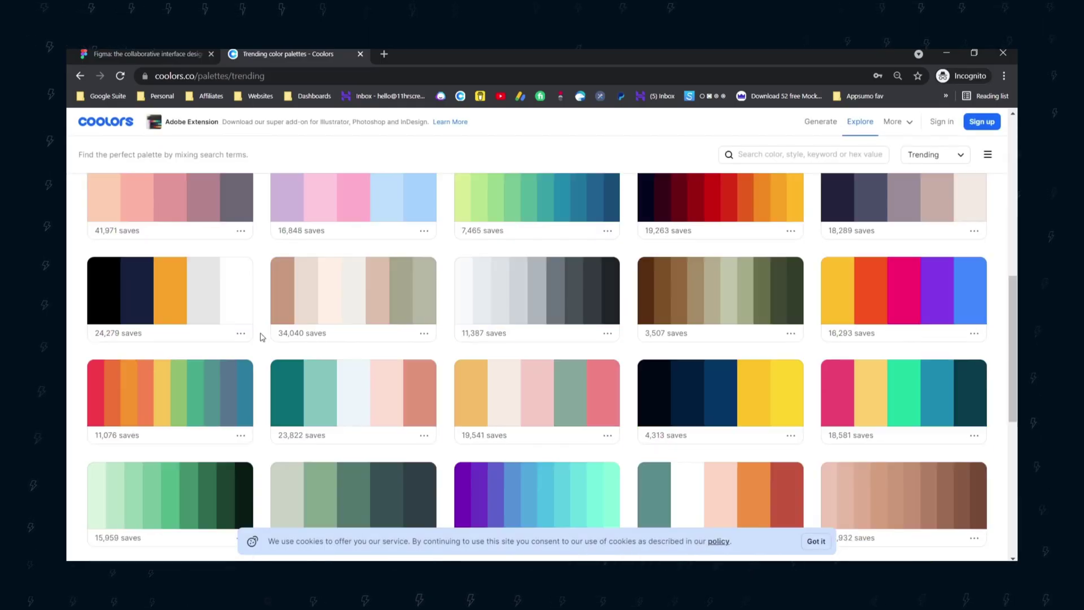
{"action": "scroll", "coordinate": [263, 337], "scroll_direction": "down", "scroll_amount": 1}
{"action": "scroll", "coordinate": [262, 337], "scroll_direction": "up", "scroll_amount": 1}
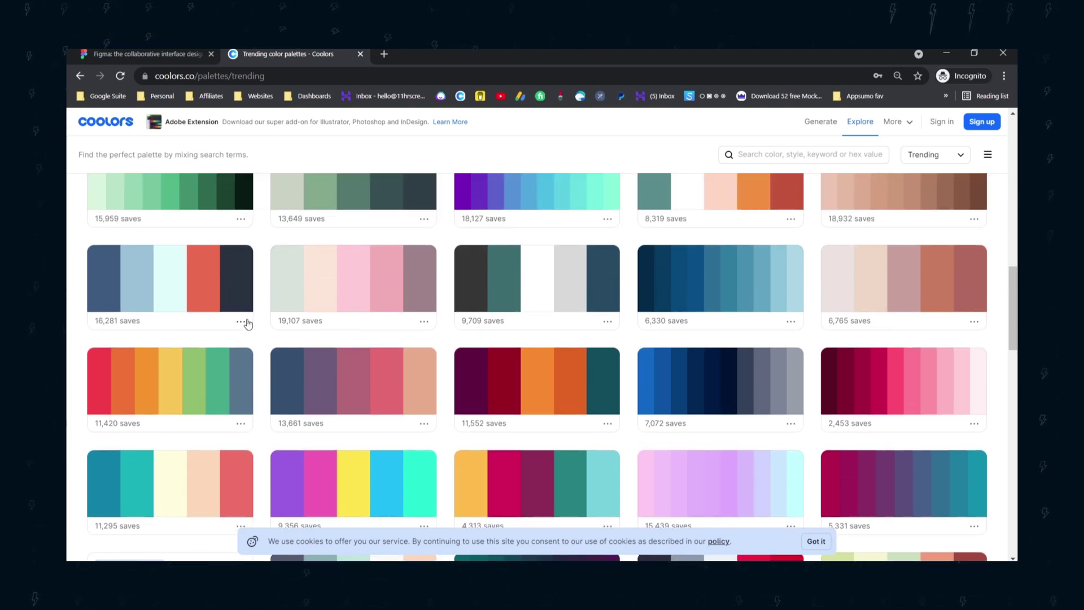
{"action": "left_click", "coordinate": [241, 322]}
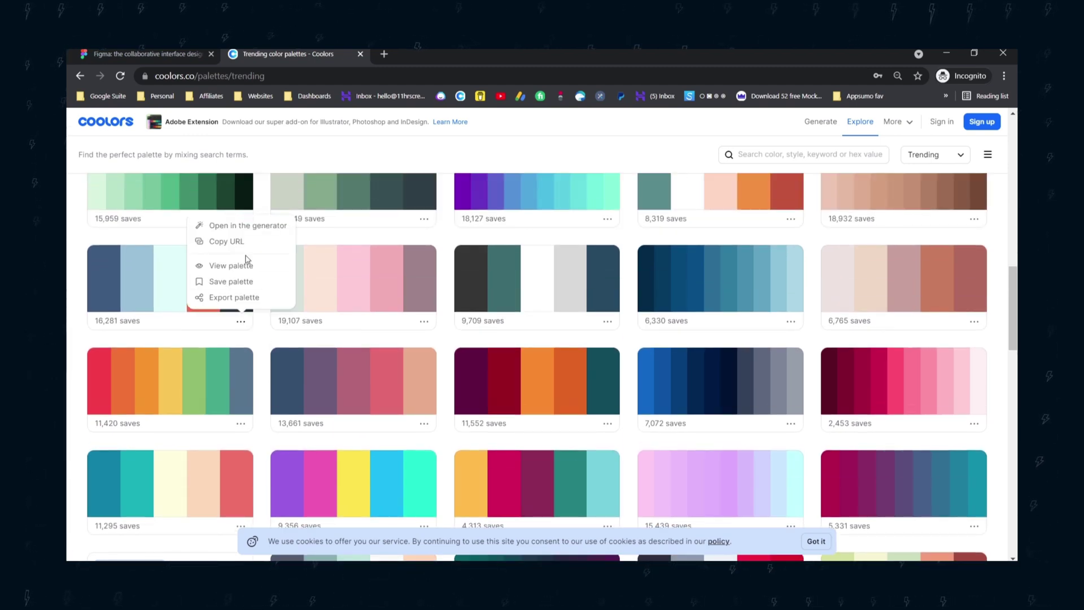
{"action": "left_click", "coordinate": [244, 297]}
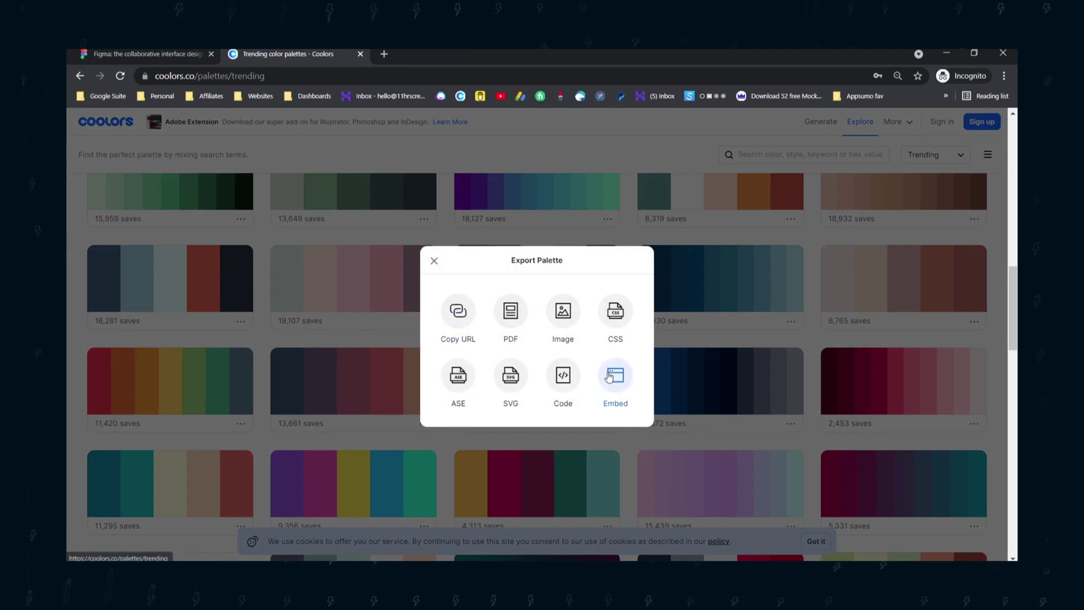
{"action": "left_click", "coordinate": [511, 375]}
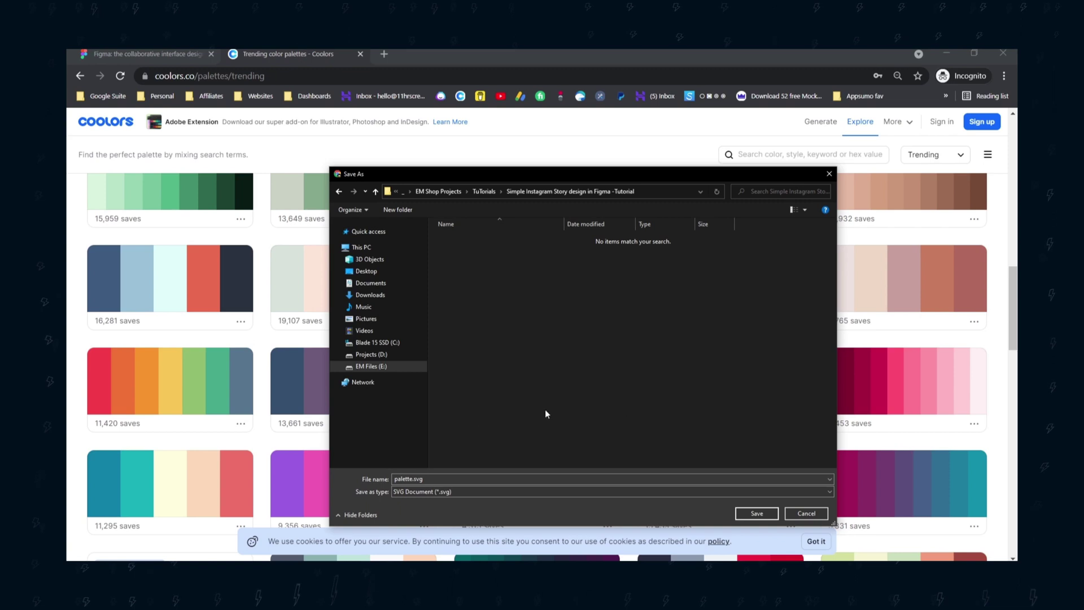
{"action": "left_click", "coordinate": [757, 514]}
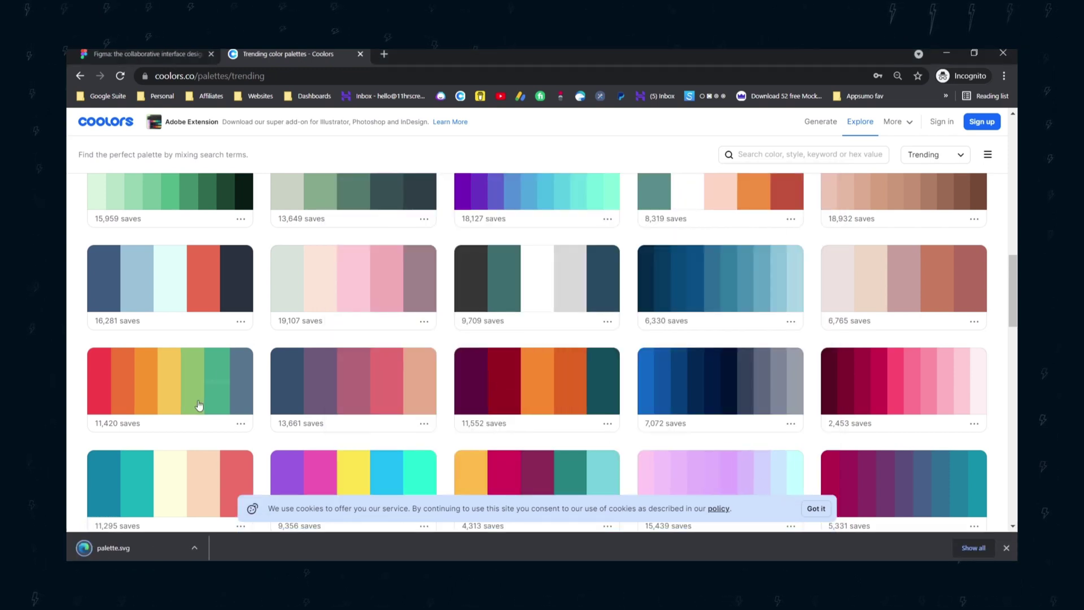
- Locate the downloaded palette.svg in its folder and import it onto the Figma canvas
{"action": "left_click", "coordinate": [200, 547]}
{"action": "left_click", "coordinate": [214, 506]}
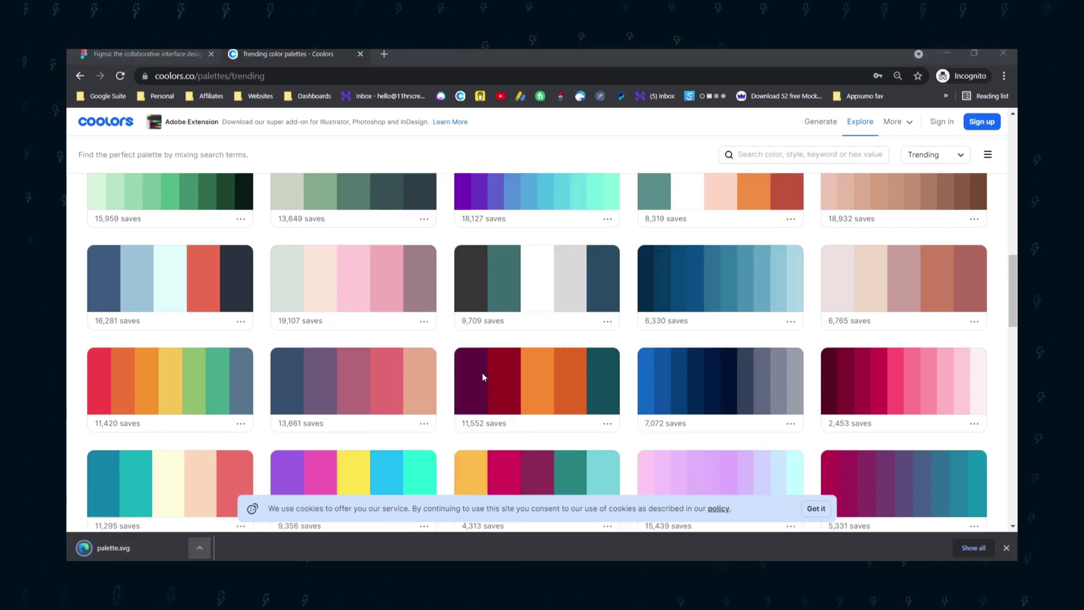
{"action": "left_click_drag", "start_coordinate": [338, 229], "coordinate": [736, 267]}
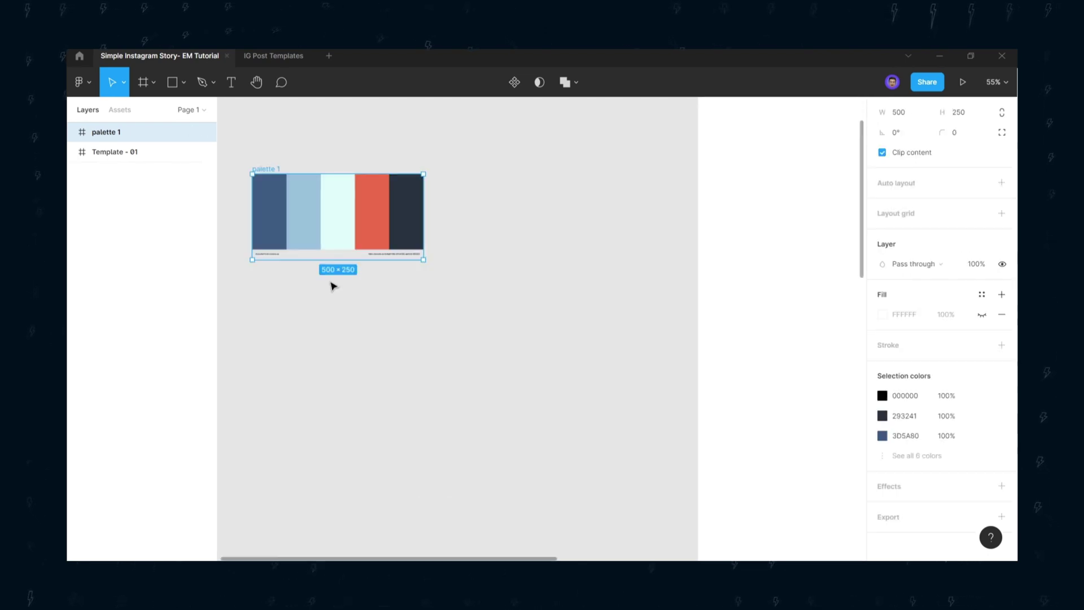
- Inspect the fill colour of each of the five swatches in the imported palette
{"action": "scroll", "coordinate": [332, 285], "scroll_direction": "up", "scroll_amount": 1}
{"action": "scroll", "coordinate": [331, 286], "scroll_direction": "left", "scroll_amount": 1}
{"action": "left_click", "coordinate": [329, 254]}
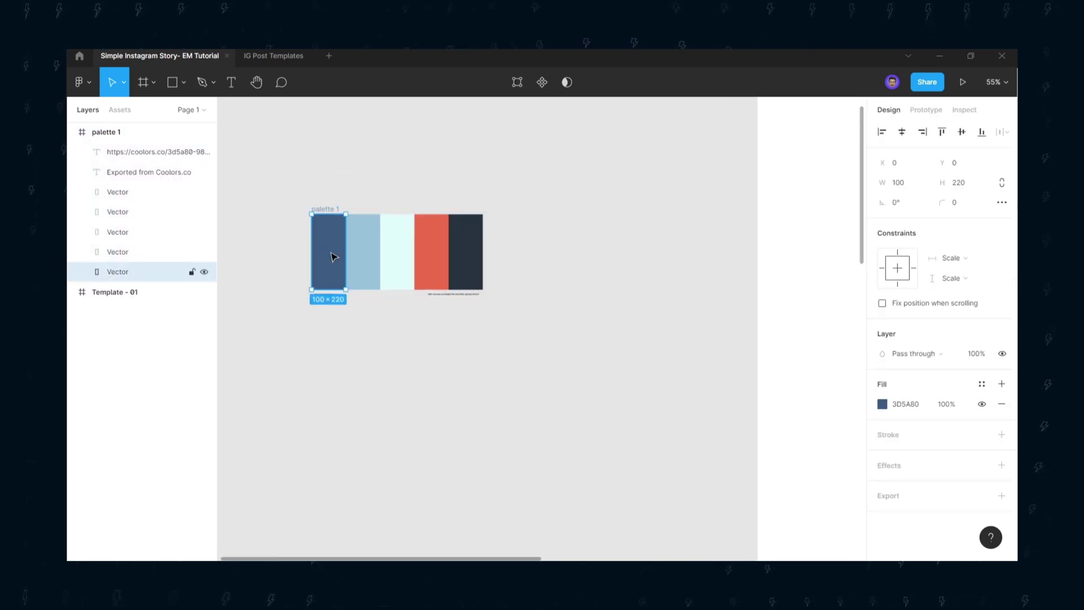
{"action": "left_click", "coordinate": [369, 258]}
{"action": "left_click", "coordinate": [404, 254]}
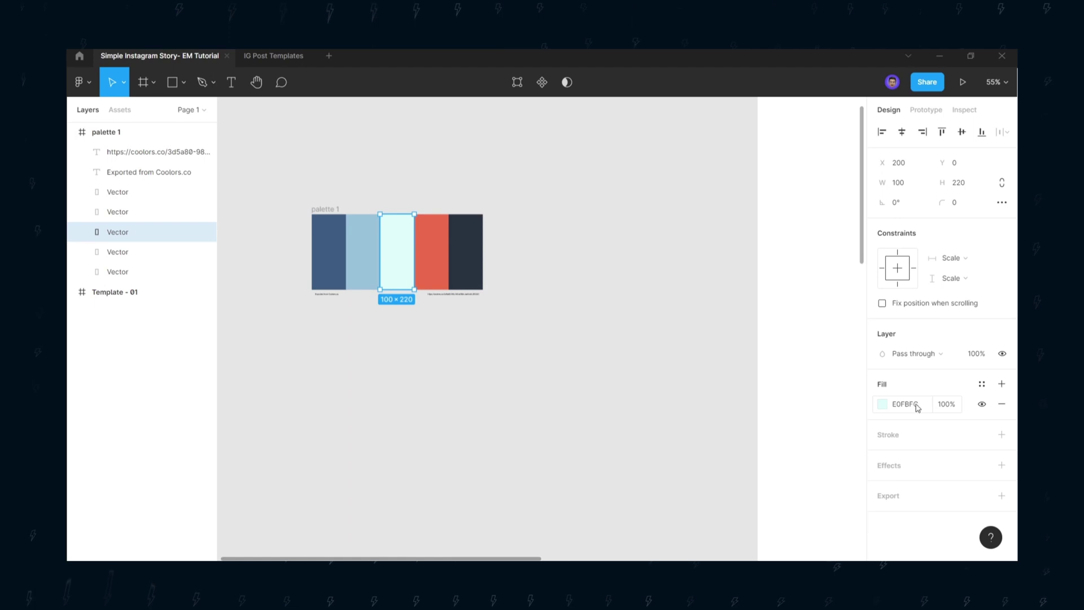
{"action": "left_click", "coordinate": [440, 261]}
{"action": "left_click", "coordinate": [468, 262]}
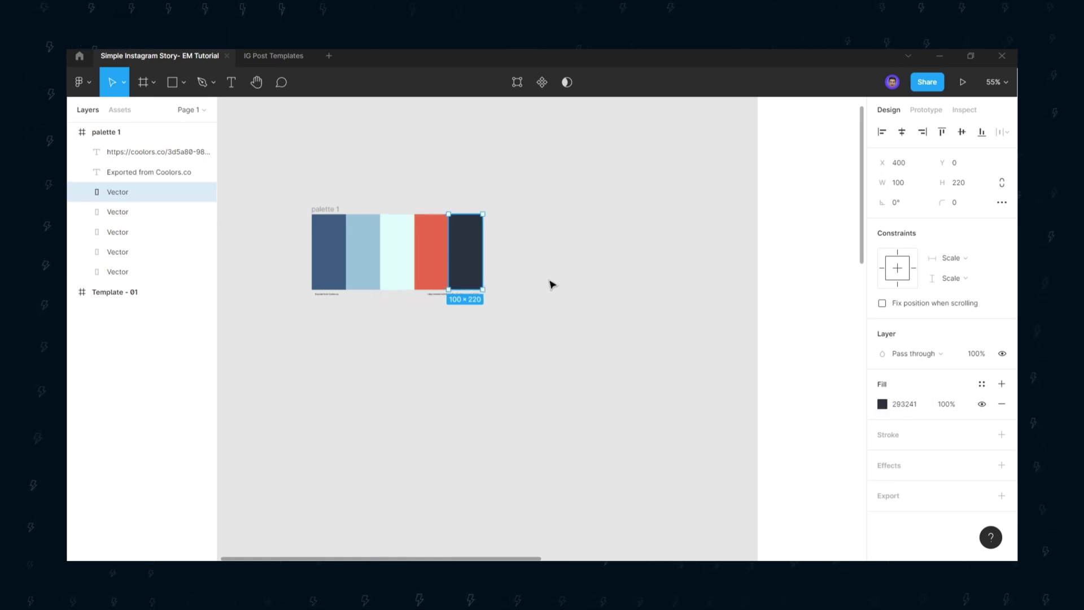
{"action": "left_click", "coordinate": [508, 276]}
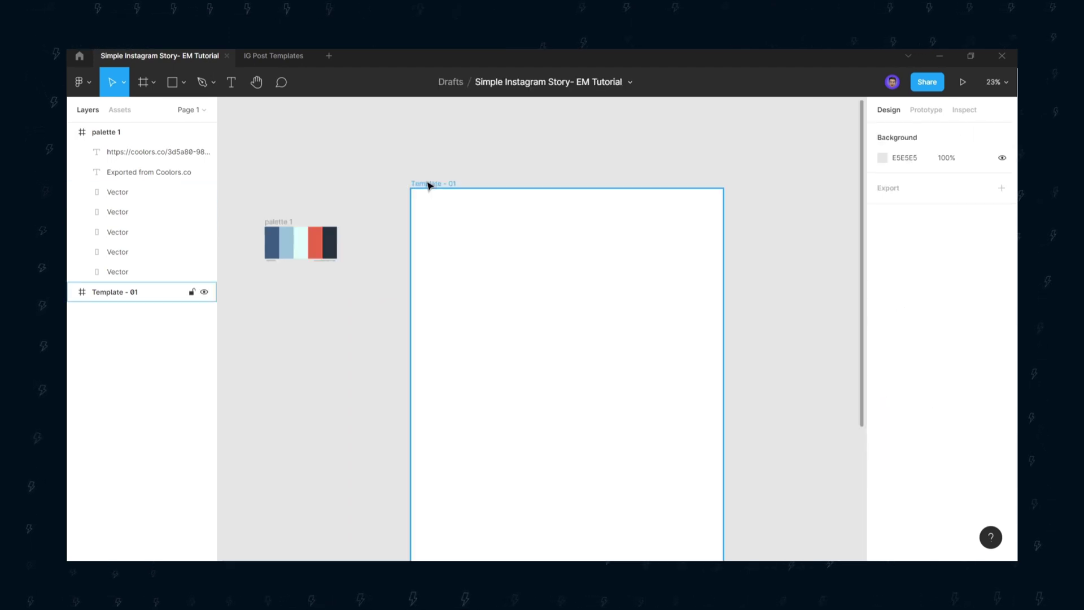
- Fill the Template - 01 frame with the light mint document colour E0FBFC and change the fill type to Linear
{"action": "left_click", "coordinate": [429, 184]}
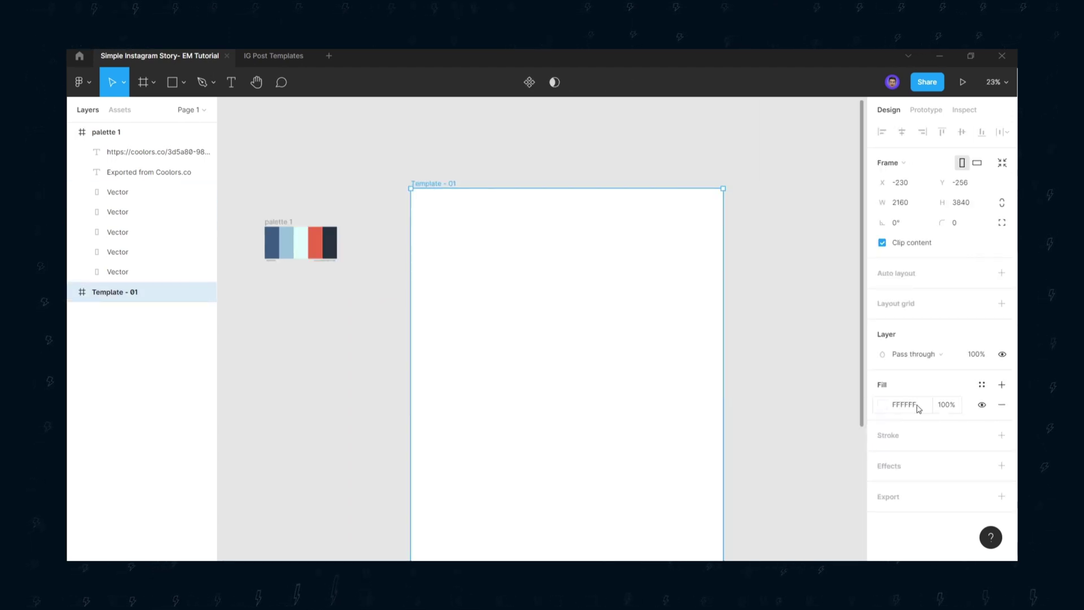
{"action": "left_click", "coordinate": [885, 405]}
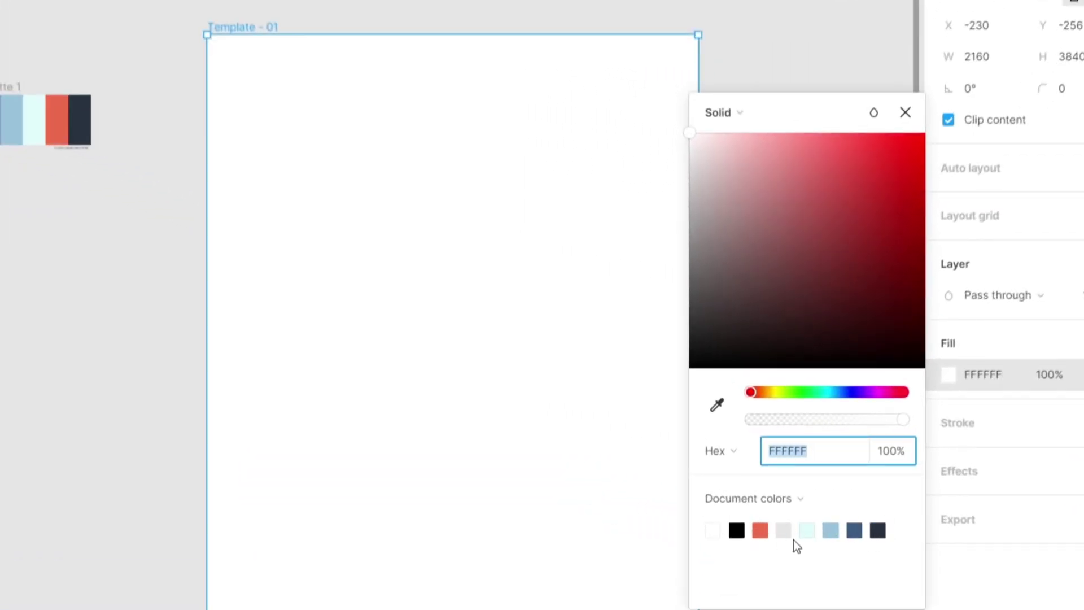
{"action": "left_click", "coordinate": [712, 531]}
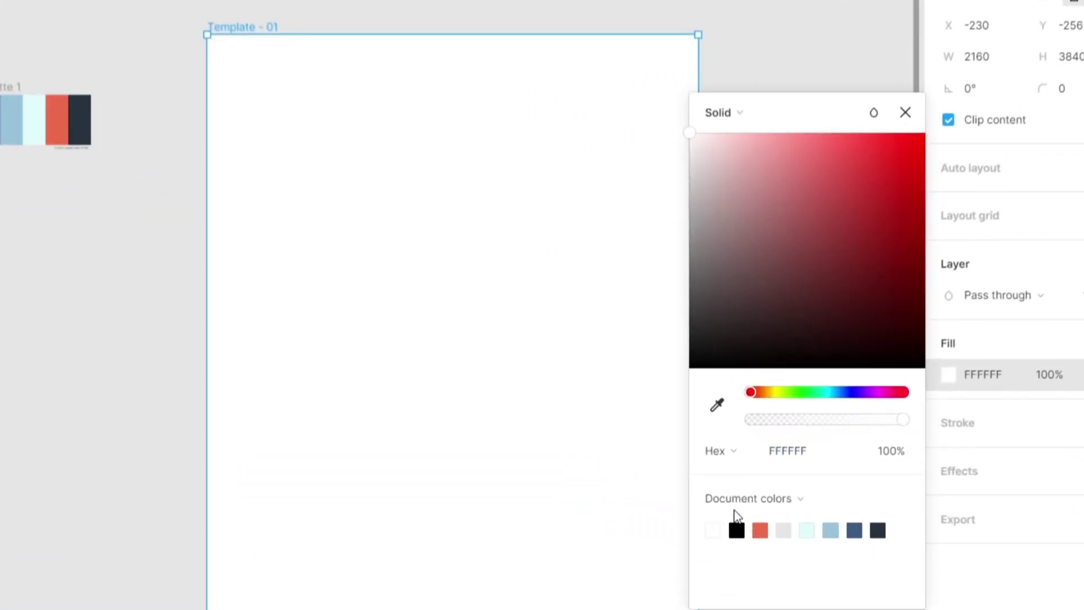
{"action": "left_click", "coordinate": [783, 530]}
{"action": "left_click", "coordinate": [695, 150]}
{"action": "left_click_drag", "start_coordinate": [756, 202], "coordinate": [756, 192]}
{"action": "left_click", "coordinate": [856, 546]}
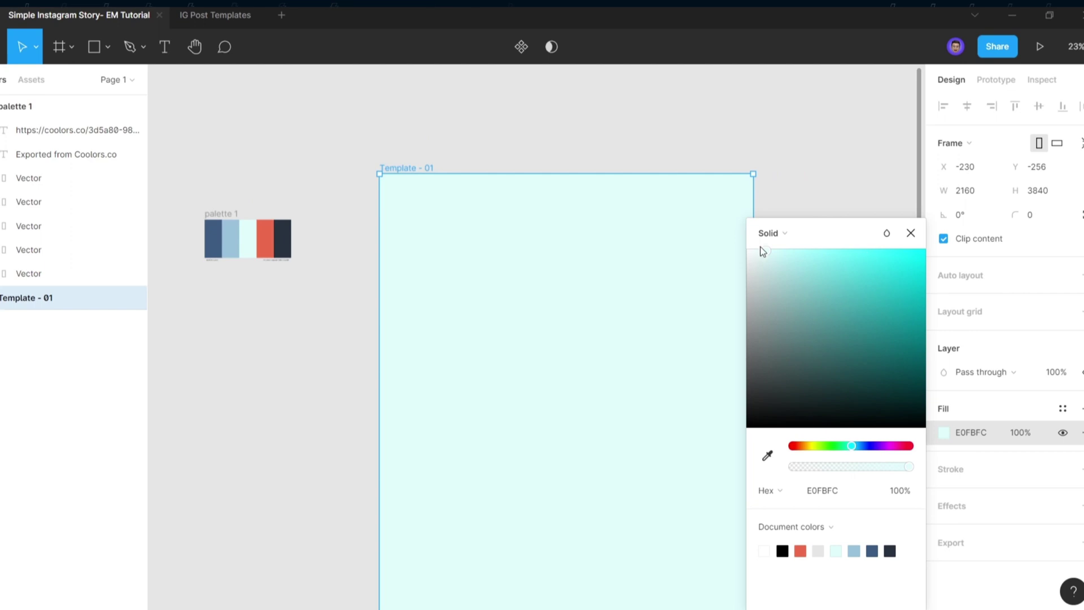
{"action": "left_click", "coordinate": [798, 240]}
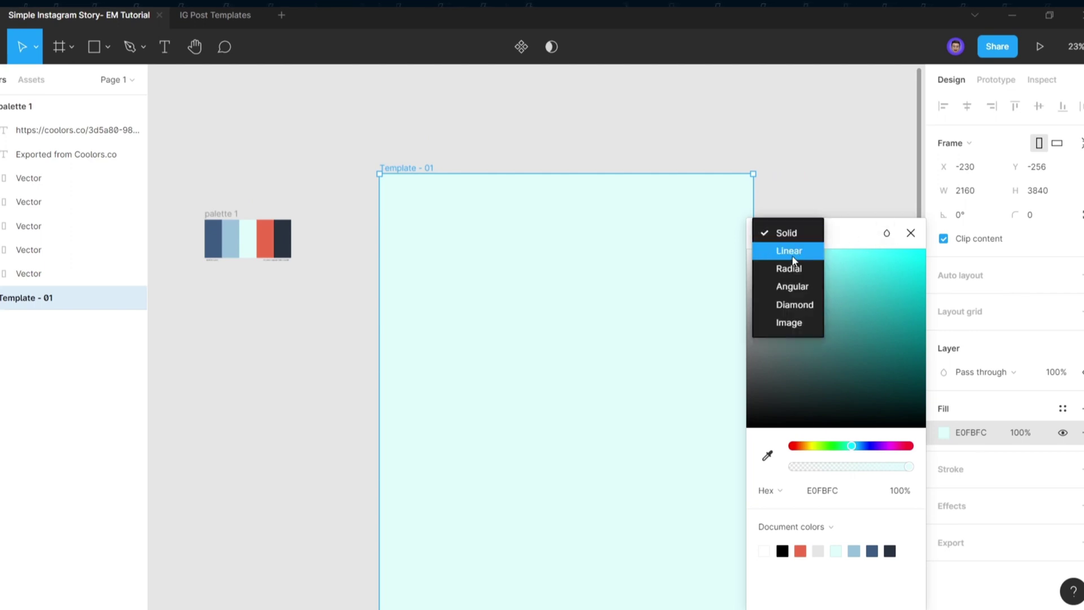
{"action": "left_click", "coordinate": [789, 252]}
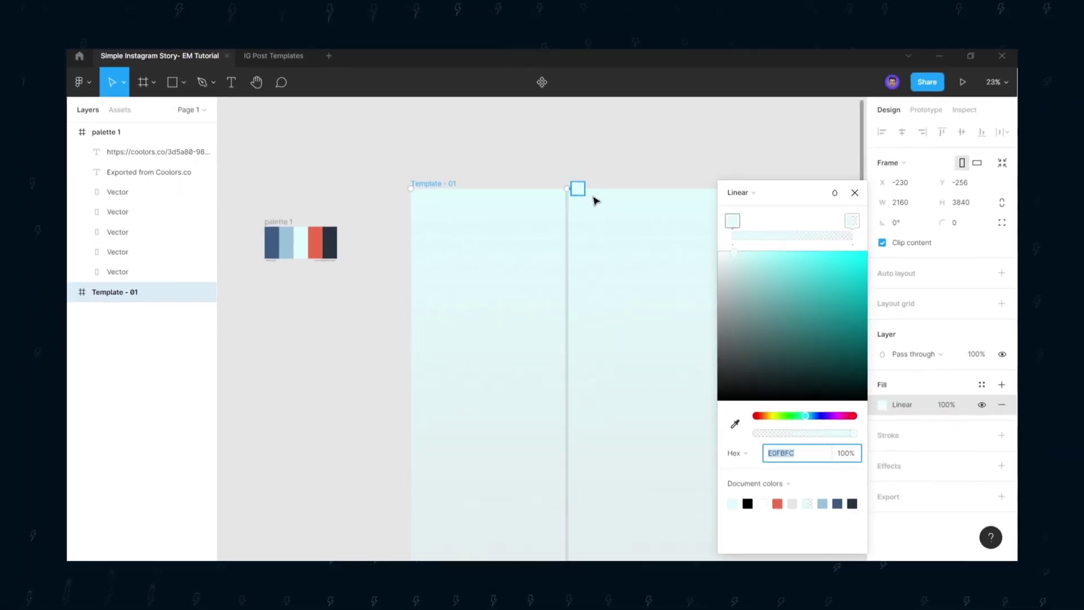
- Set the first stop of the Template - 01 frame's linear gradient to a slightly stronger mint, CDFDFF
{"action": "left_click", "coordinate": [577, 188]}
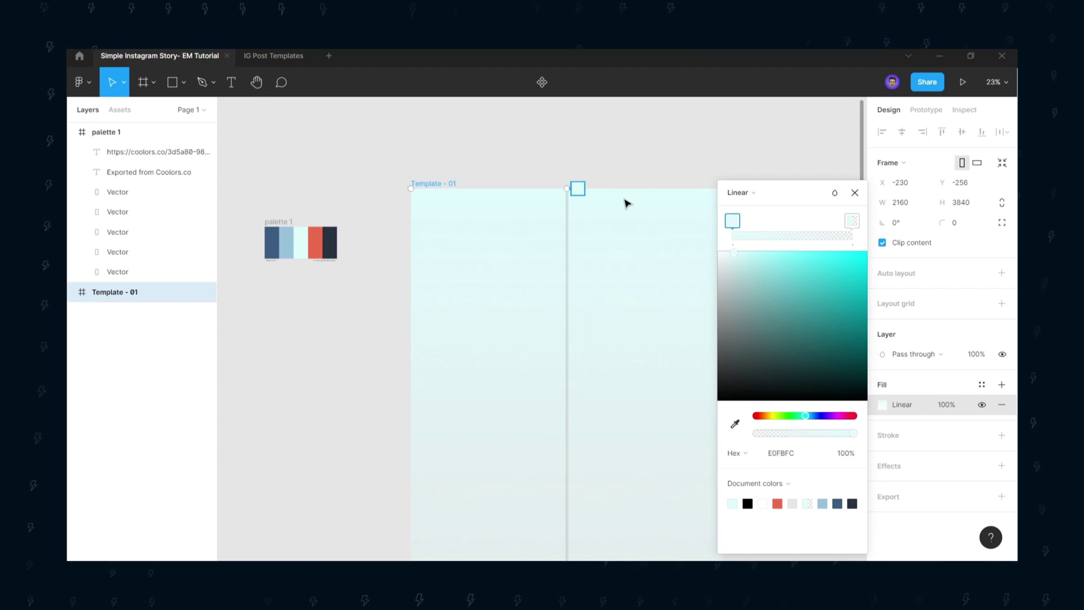
{"action": "scroll", "coordinate": [587, 182], "scroll_direction": "down", "scroll_amount": 3}
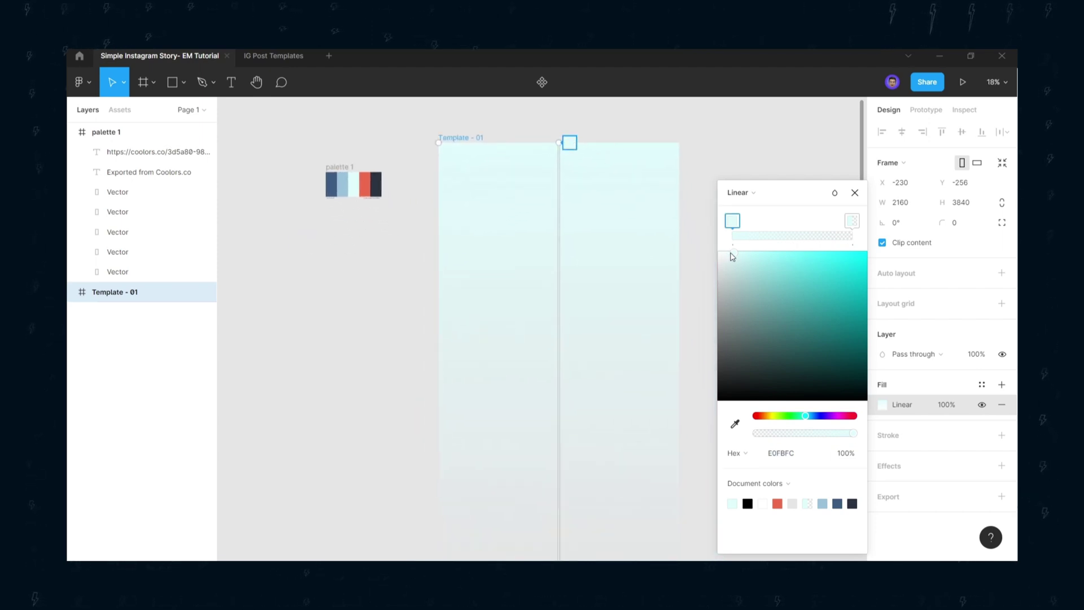
{"action": "left_click_drag", "start_coordinate": [743, 256], "coordinate": [747, 258]}
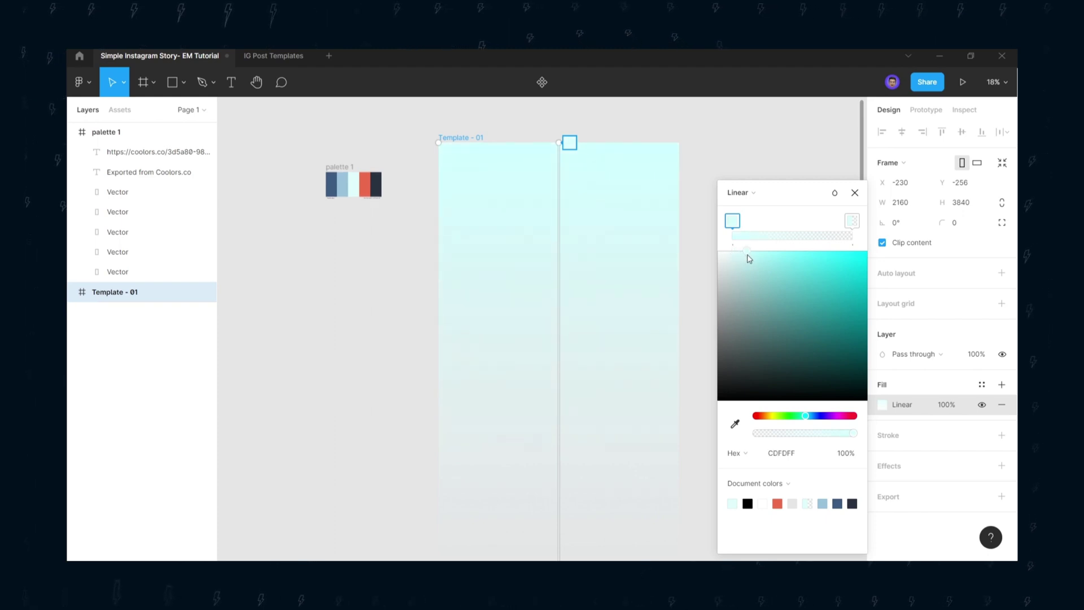
- Make the frame gradient's end stop a bright turquoise at 100% opacity and close the colour settings
{"action": "left_click", "coordinate": [852, 222]}
{"action": "scroll", "coordinate": [551, 504], "scroll_direction": "down", "scroll_amount": 2}
{"action": "mouse_move", "coordinate": [733, 258]}
{"action": "left_mouse_down"}
{"action": "mouse_move", "coordinate": [754, 254]}
{"action": "mouse_move", "coordinate": [716, 257]}
{"action": "mouse_move", "coordinate": [731, 257]}
{"action": "left_mouse_up"}
{"action": "left_click_drag", "start_coordinate": [755, 434], "coordinate": [853, 434]}
{"action": "scroll", "coordinate": [684, 295], "scroll_direction": "down", "scroll_amount": 2}
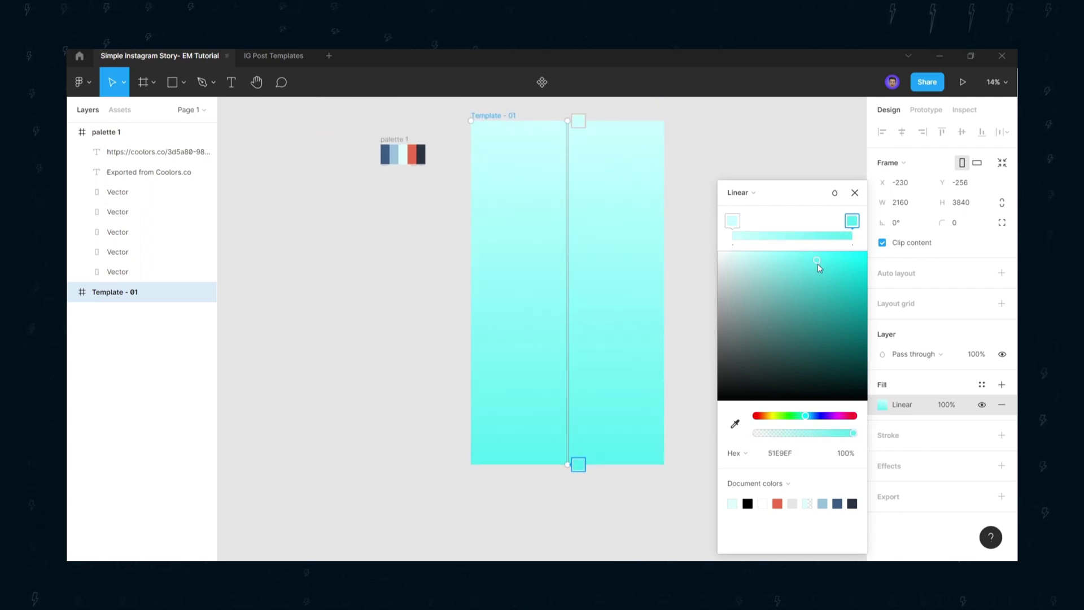
{"action": "left_click", "coordinate": [855, 193]}
{"action": "left_click", "coordinate": [723, 222]}
{"action": "left_click_drag", "start_coordinate": [723, 222], "coordinate": [695, 247]}
{"action": "scroll", "coordinate": [599, 257], "scroll_direction": "up", "scroll_amount": 1}
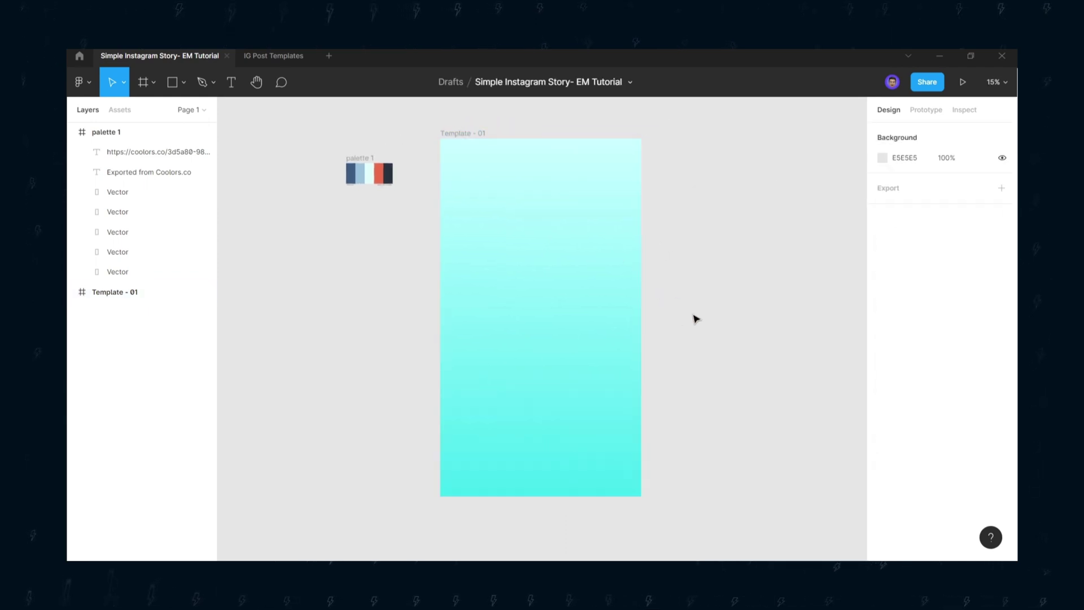
- Import the Unsplash portrait JPG into the Template - 01 frame and scale it to 1506 × 2258 in the frame's middle
{"action": "left_click", "coordinate": [459, 520]}
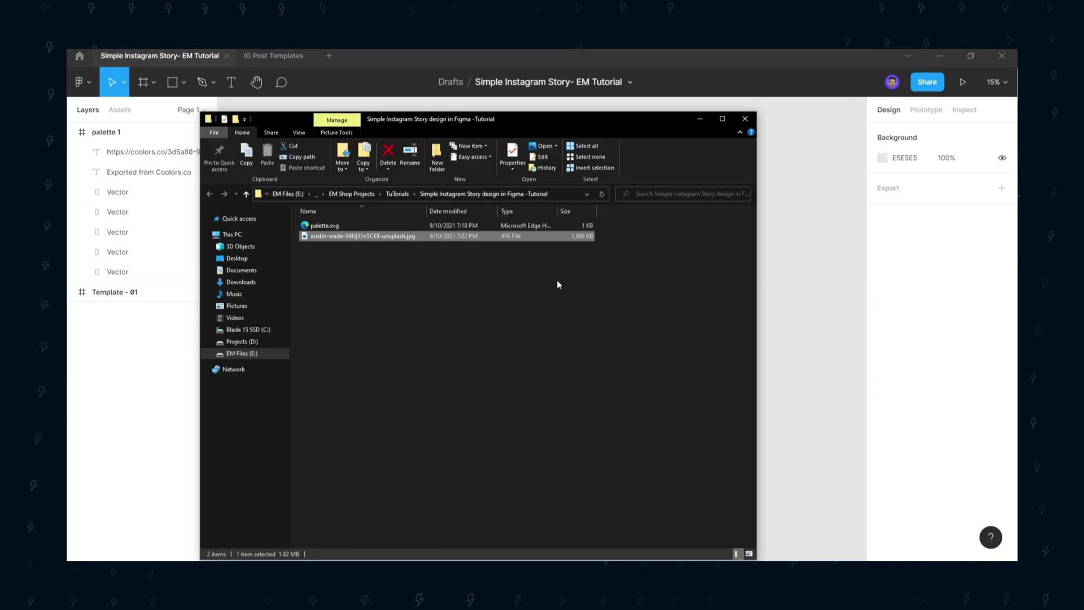
{"action": "left_click_drag", "start_coordinate": [394, 239], "coordinate": [529, 314]}
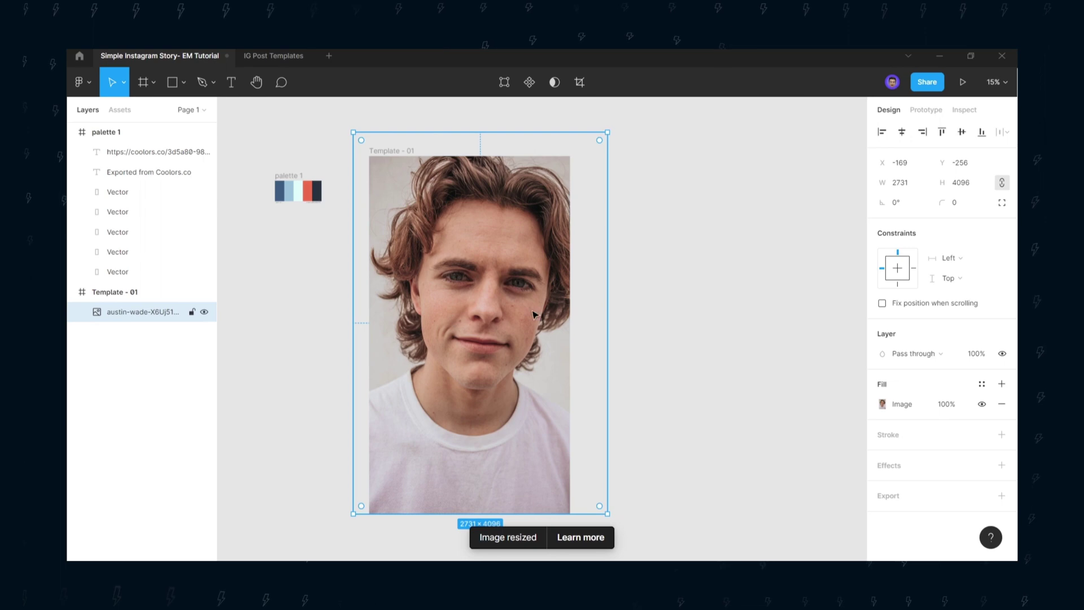
{"action": "left_click_drag", "start_coordinate": [604, 303], "coordinate": [486, 338]}
- Round the photo's top-left and bottom-right corners independently, each to a radius of 509
{"action": "left_click", "coordinate": [1001, 202]}
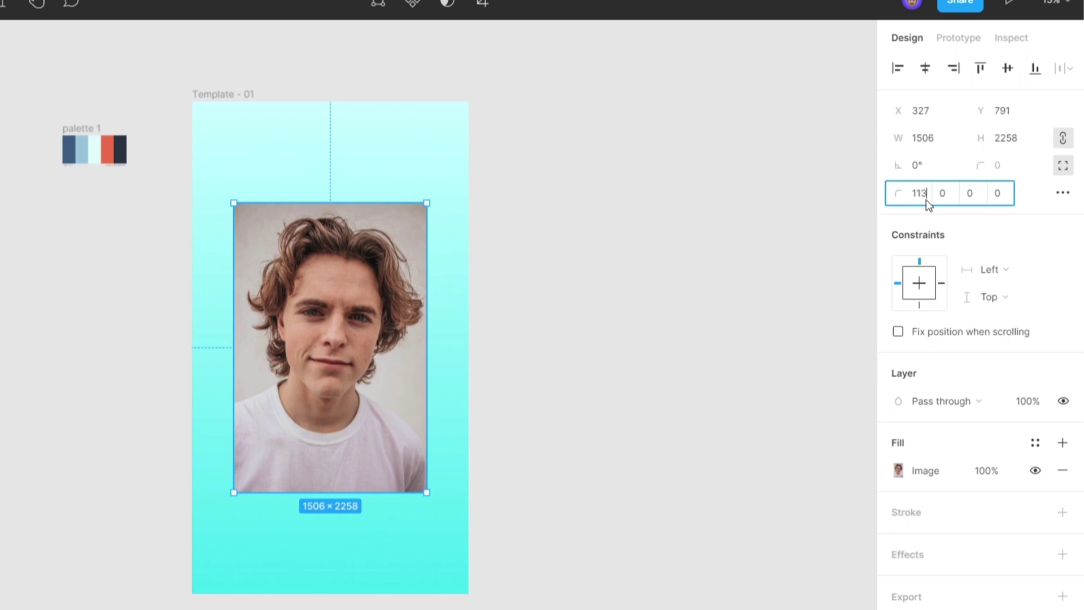
{"action": "key", "text": "Return"}
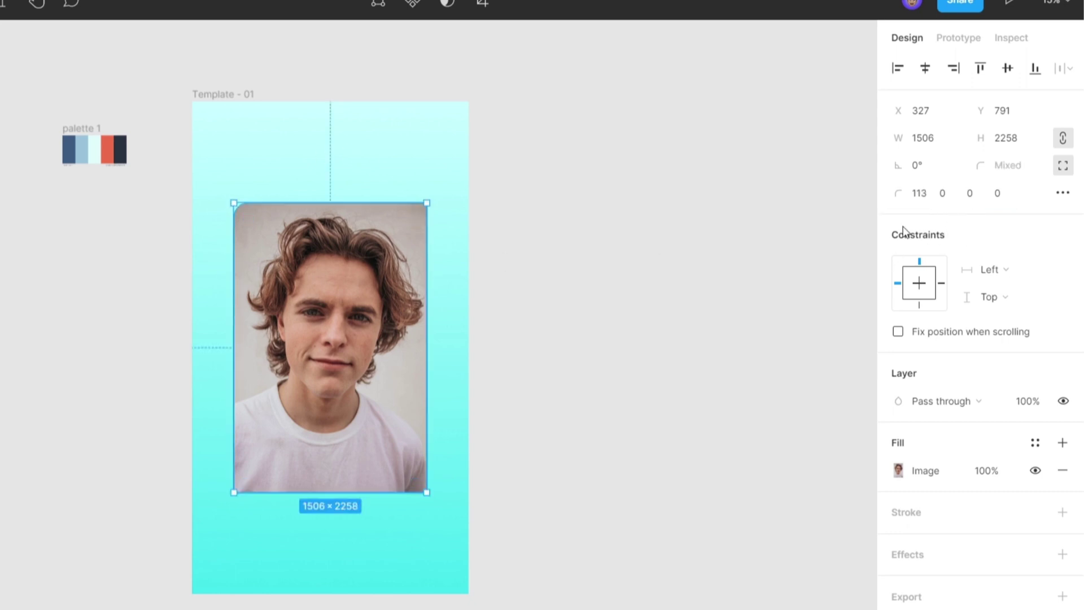
{"action": "left_click_drag", "start_coordinate": [249, 218], "coordinate": [305, 277]}
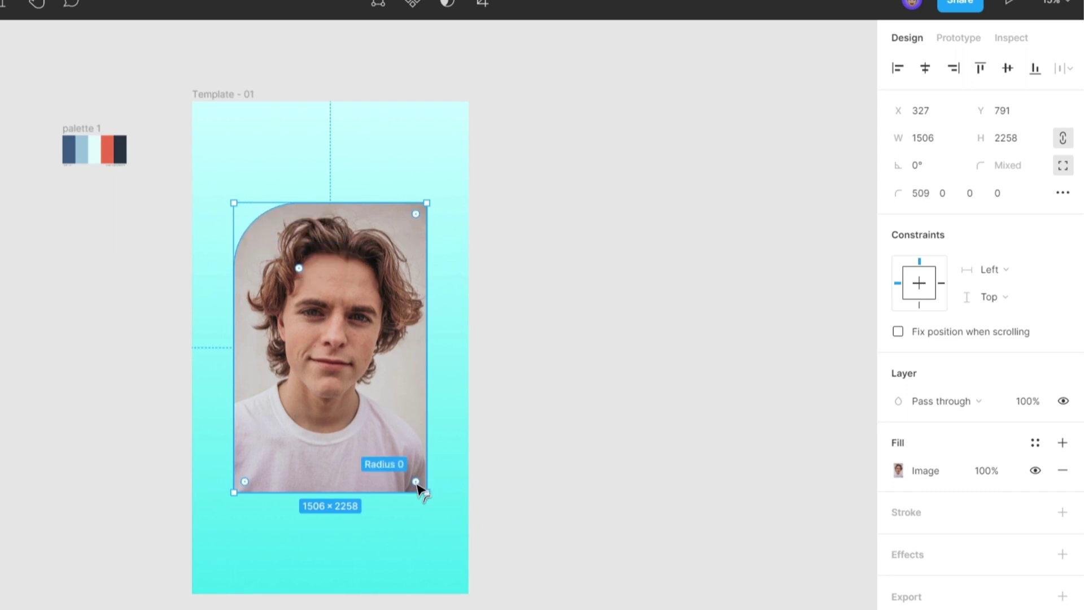
{"action": "left_click_drag", "start_coordinate": [416, 482], "coordinate": [343, 403]}
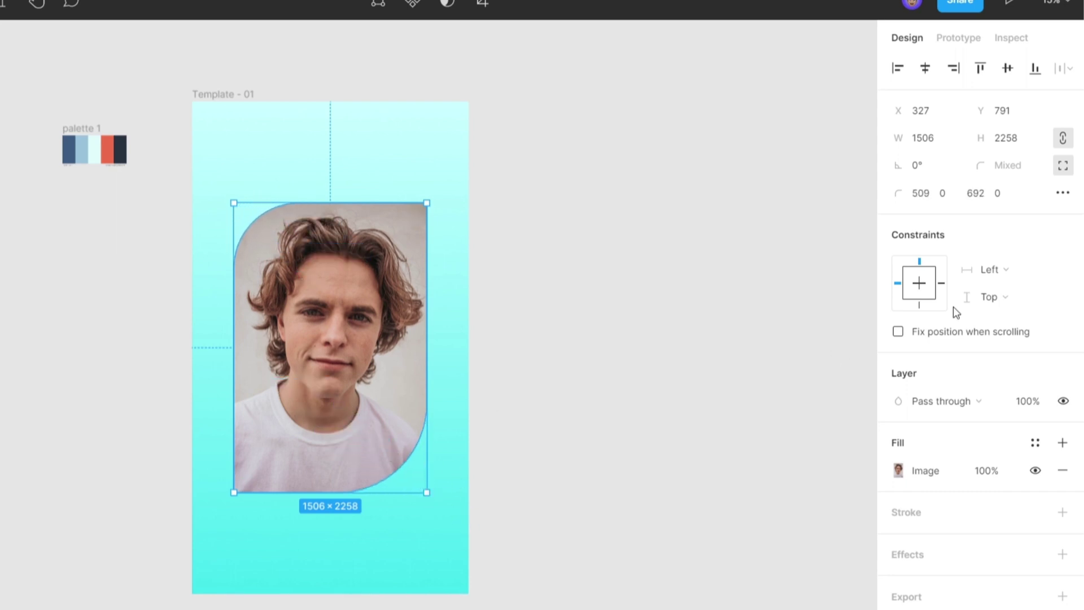
{"action": "left_click", "coordinate": [975, 196]}
{"action": "type", "text": "509"}
{"action": "key", "text": "Return"}
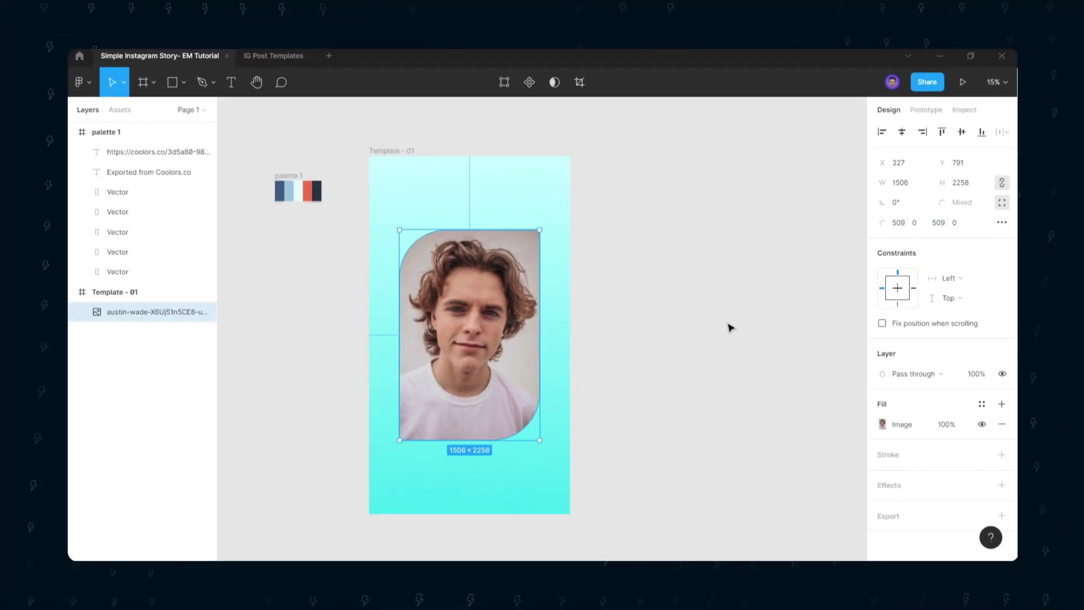
- Set the radius of the photo's top-right and bottom-left corners to 5
{"action": "left_click", "coordinate": [914, 224]}
{"action": "type", "text": "5"}
{"action": "left_click", "coordinate": [955, 223]}
{"action": "type", "text": "5"}
{"action": "key", "text": "Return"}
{"action": "left_click", "coordinate": [762, 307]}
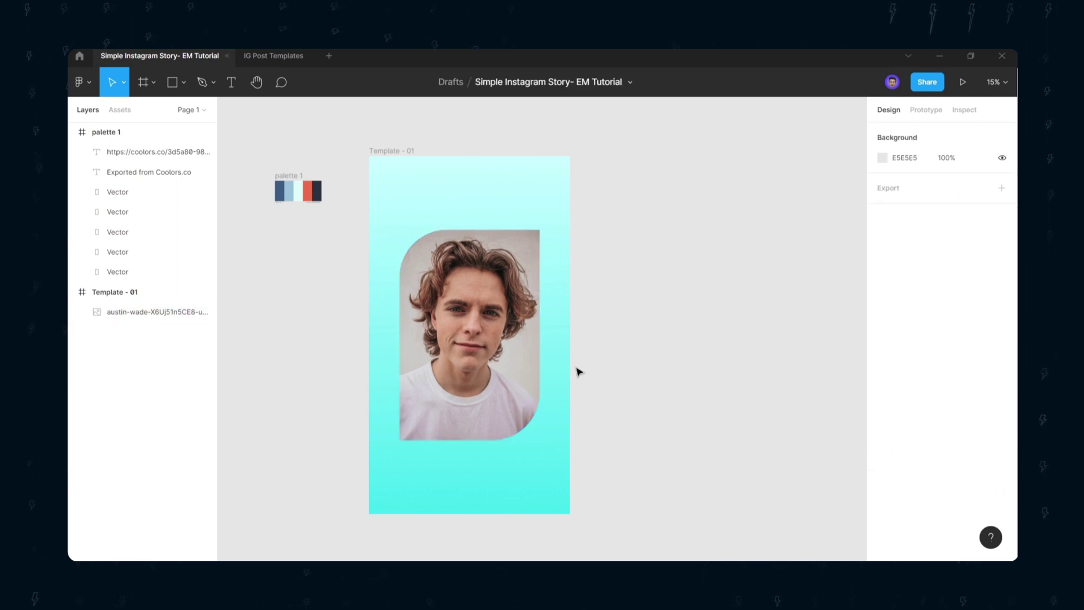
- Duplicate the photo and offset the rear copy up and to the left, to X 220, Y 670
{"action": "left_click", "coordinate": [448, 321]}
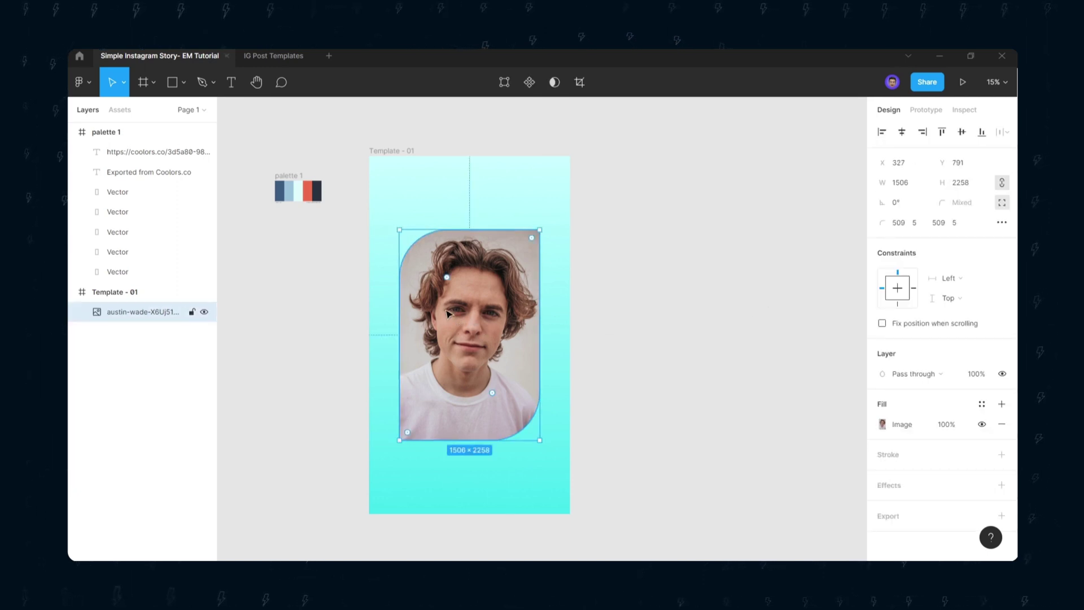
{"action": "key", "text": "ctrl+v"}
{"action": "left_click_drag", "start_coordinate": [474, 294], "coordinate": [456, 303]}
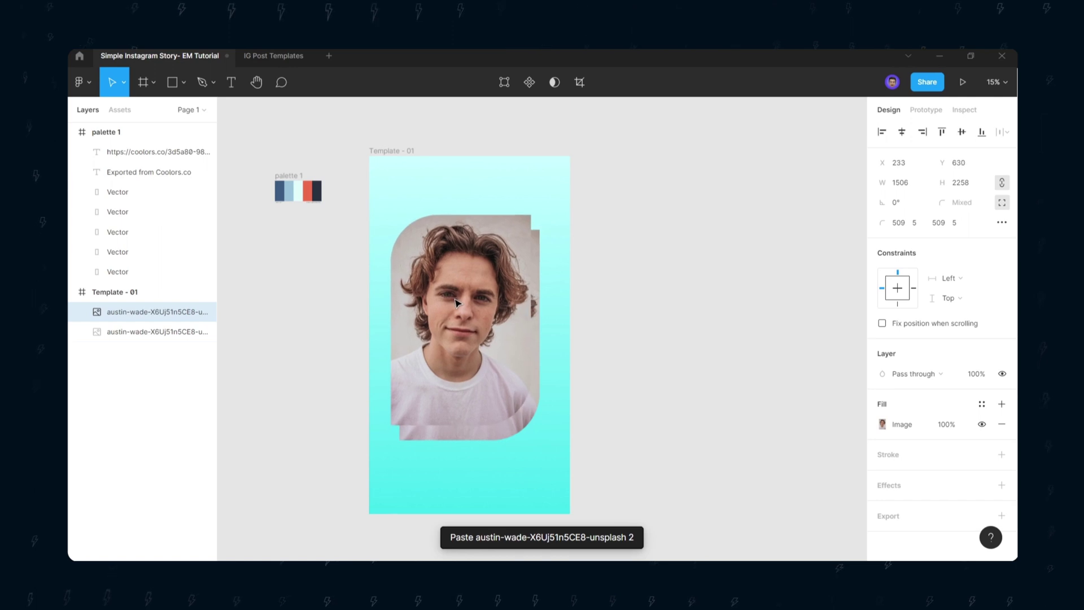
{"action": "left_click", "coordinate": [134, 333]}
{"action": "left_click_drag", "start_coordinate": [485, 226], "coordinate": [486, 234]}
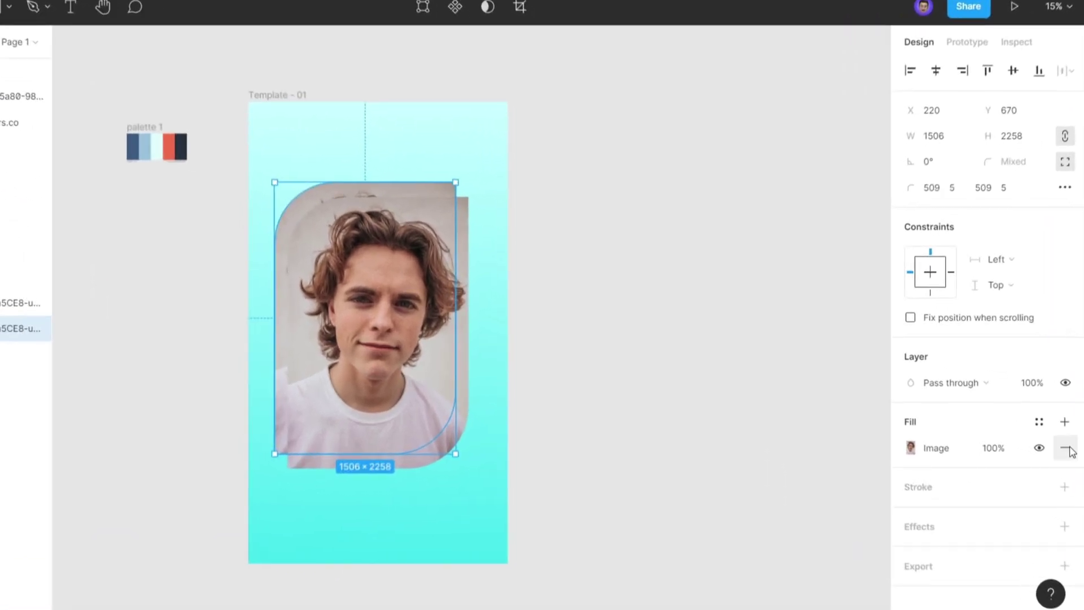
- Remove the image fill from the rear copy and give it an inside stroke of width 5
{"action": "left_click", "coordinate": [1001, 424]}
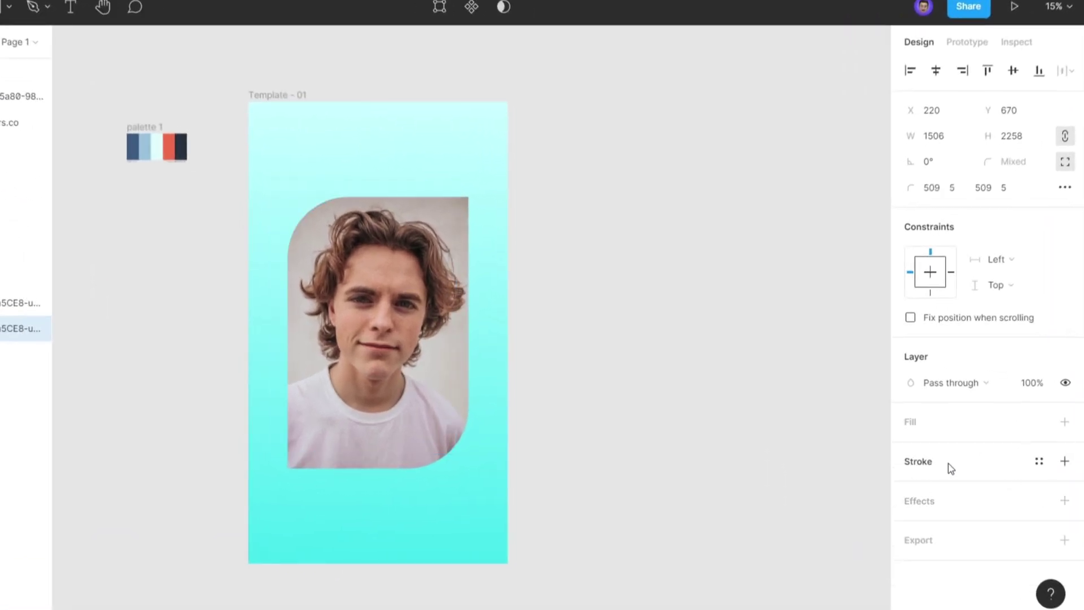
{"action": "left_click", "coordinate": [1064, 461]}
{"action": "left_click", "coordinate": [940, 512]}
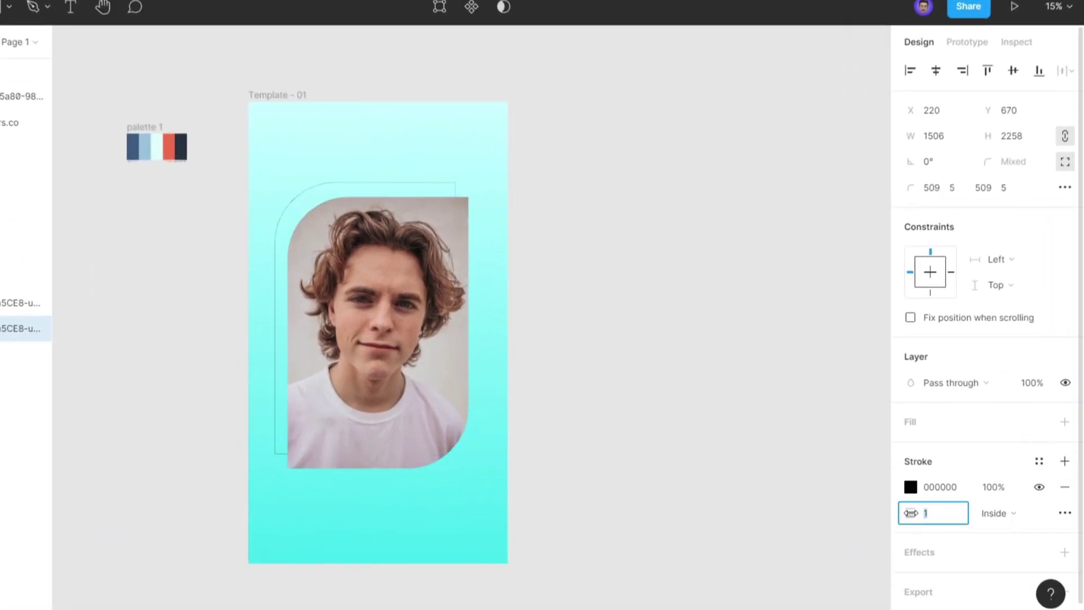
{"action": "type", "text": "5"}
{"action": "key", "text": "Return"}
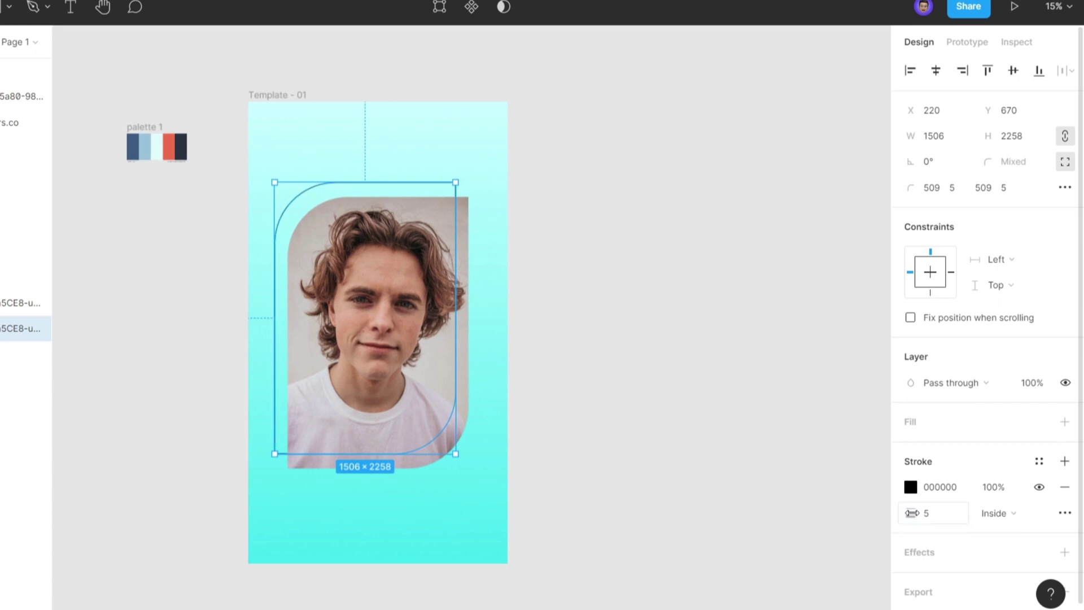
- Colour the rear outline's stroke with the palette's dark blue 3D5A80 and set its width to 13
{"action": "left_click", "coordinate": [910, 486]}
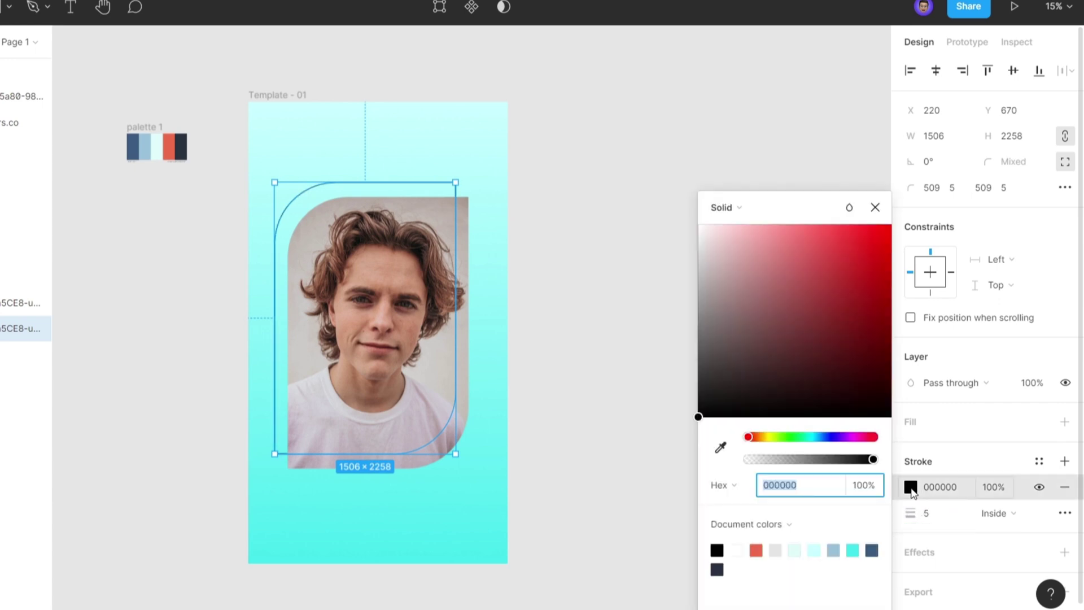
{"action": "left_click", "coordinate": [756, 550]}
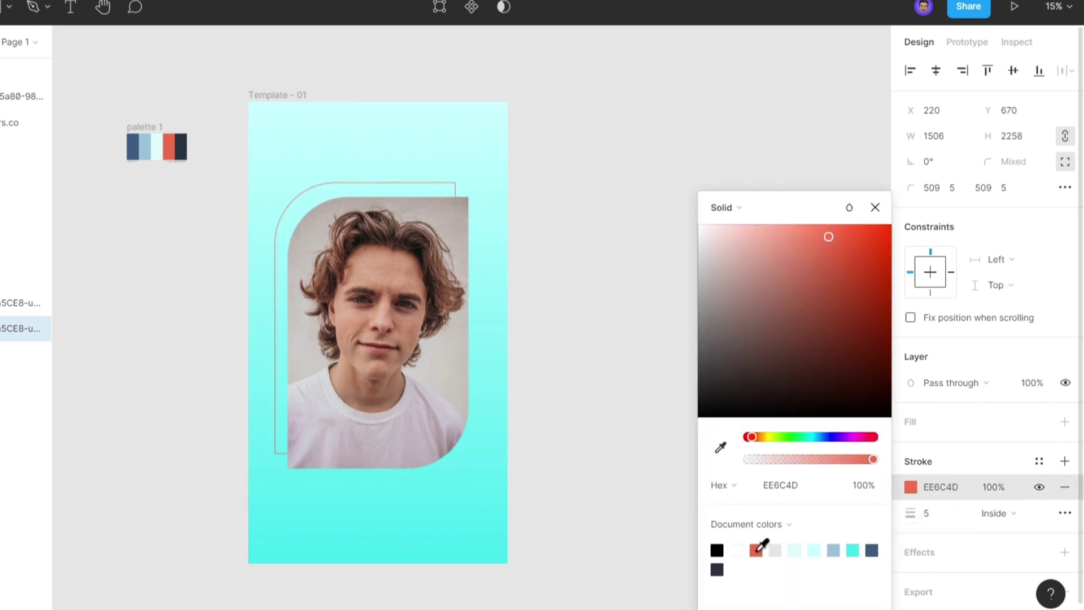
{"action": "left_click", "coordinate": [872, 549]}
{"action": "key", "text": "i"}
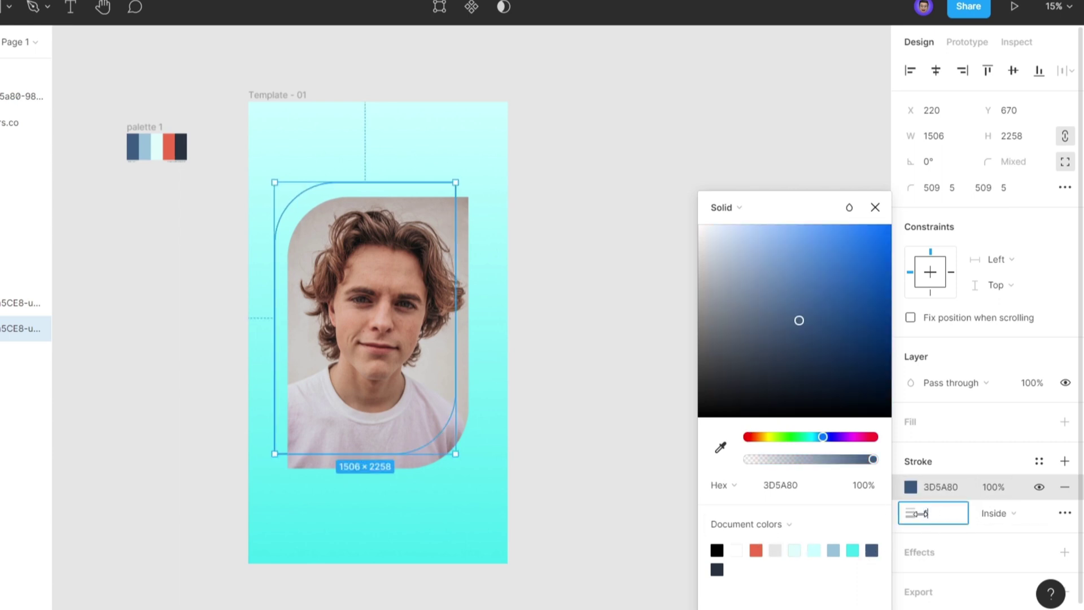
{"action": "key", "text": "Return"}
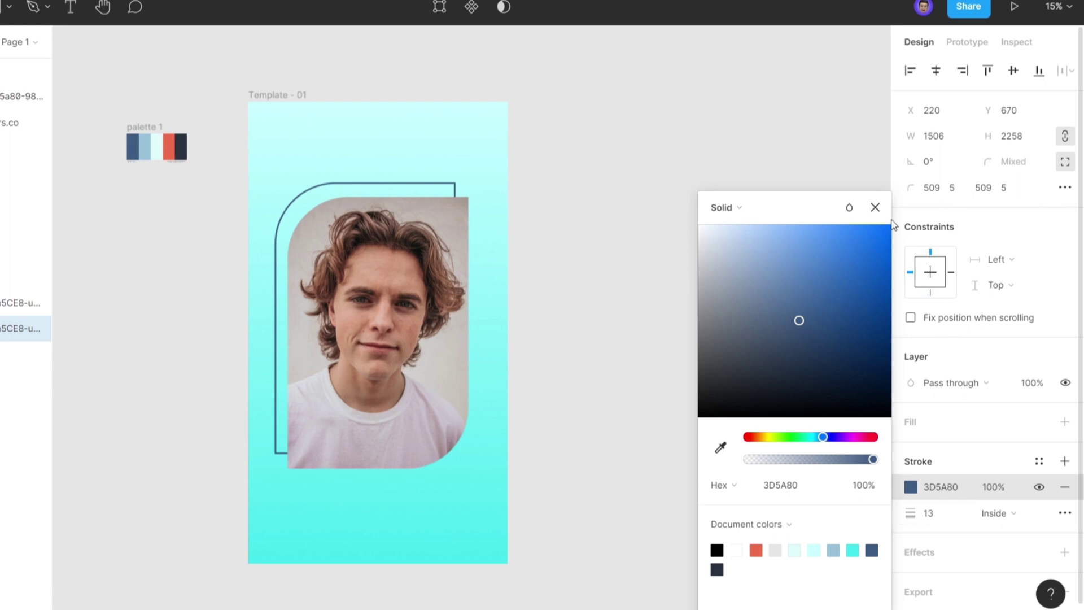
{"action": "left_click", "coordinate": [875, 207]}
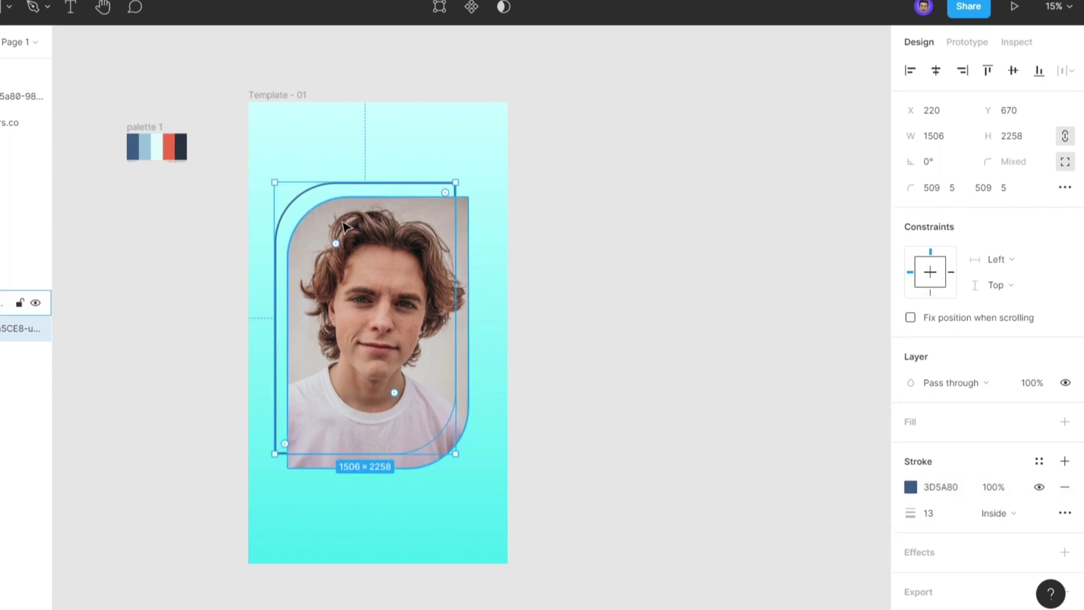
{"action": "key", "text": "Escape"}
{"action": "left_click", "coordinate": [440, 362]}
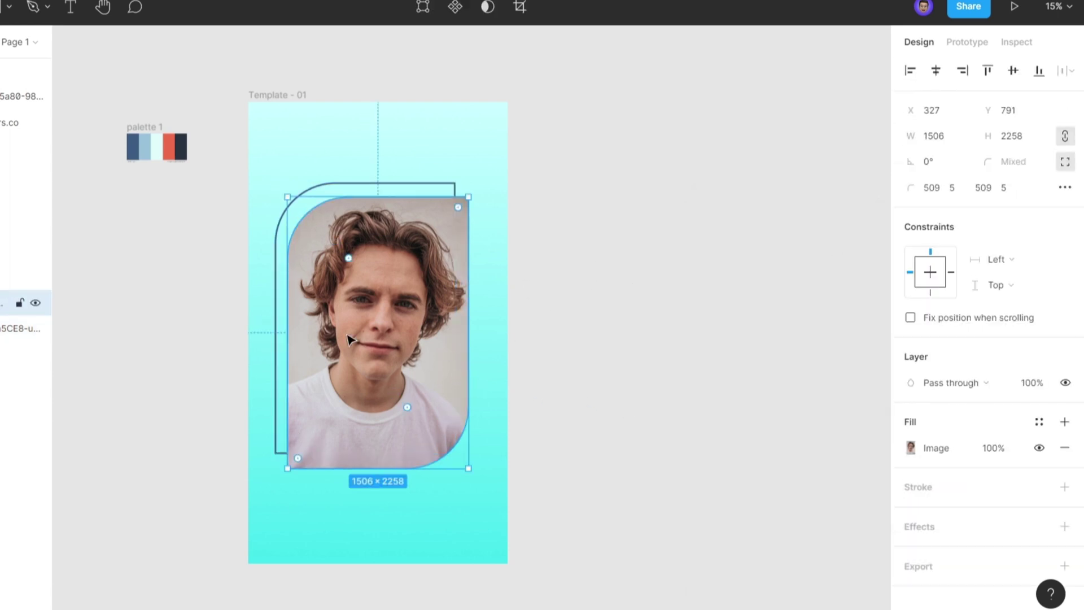
{"action": "left_click", "coordinate": [18, 327]}
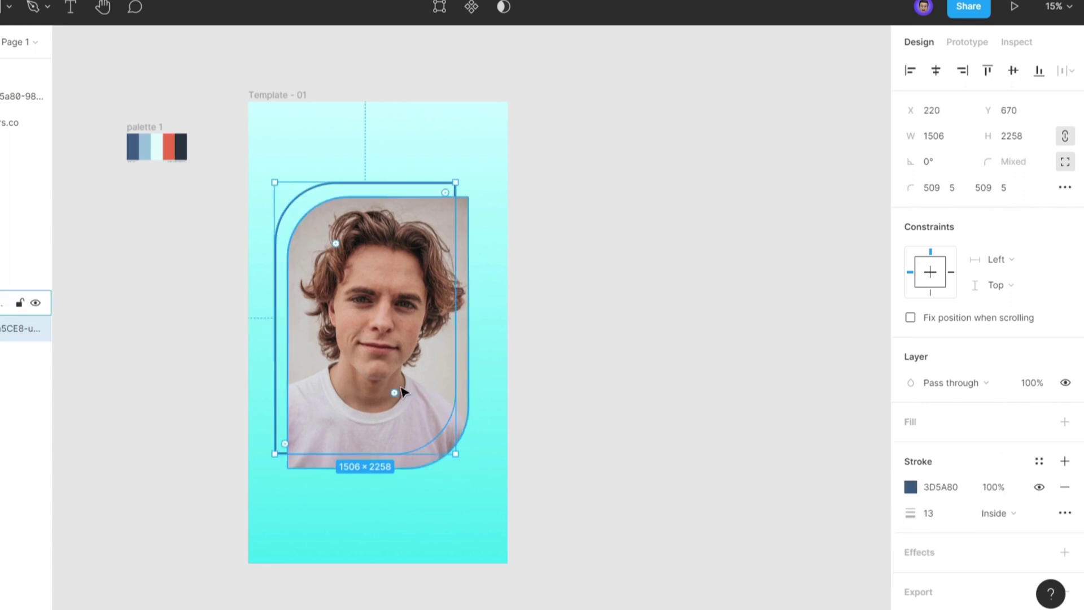
{"action": "left_click", "coordinate": [582, 393]}
- Add an inside stroke of width 13 to the front photo
{"action": "scroll", "coordinate": [385, 456], "scroll_direction": "up", "scroll_amount": 2}
{"action": "left_click", "coordinate": [437, 420]}
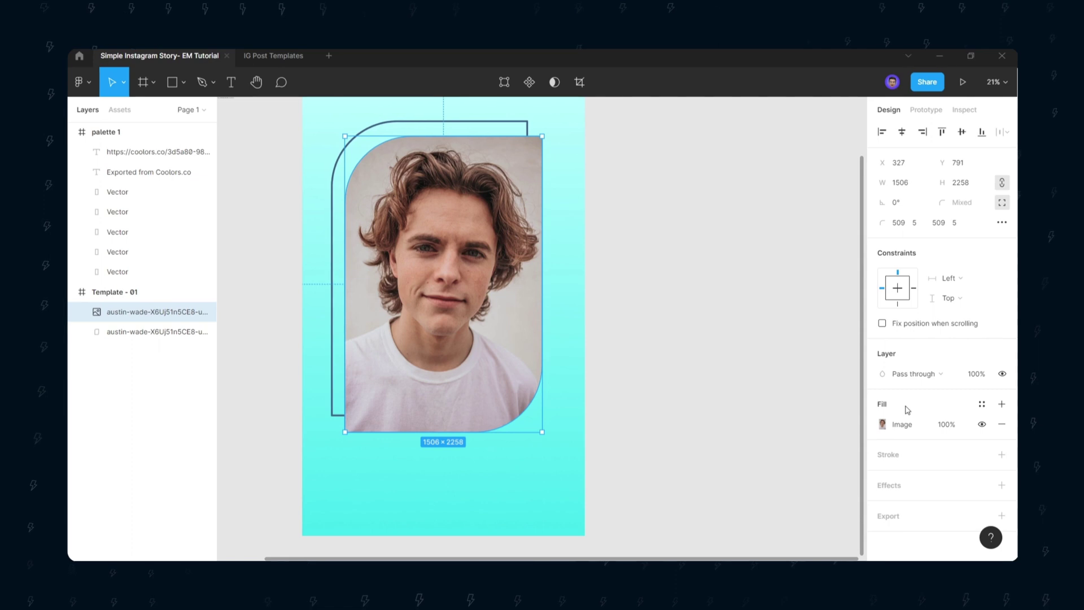
{"action": "left_click", "coordinate": [889, 457]}
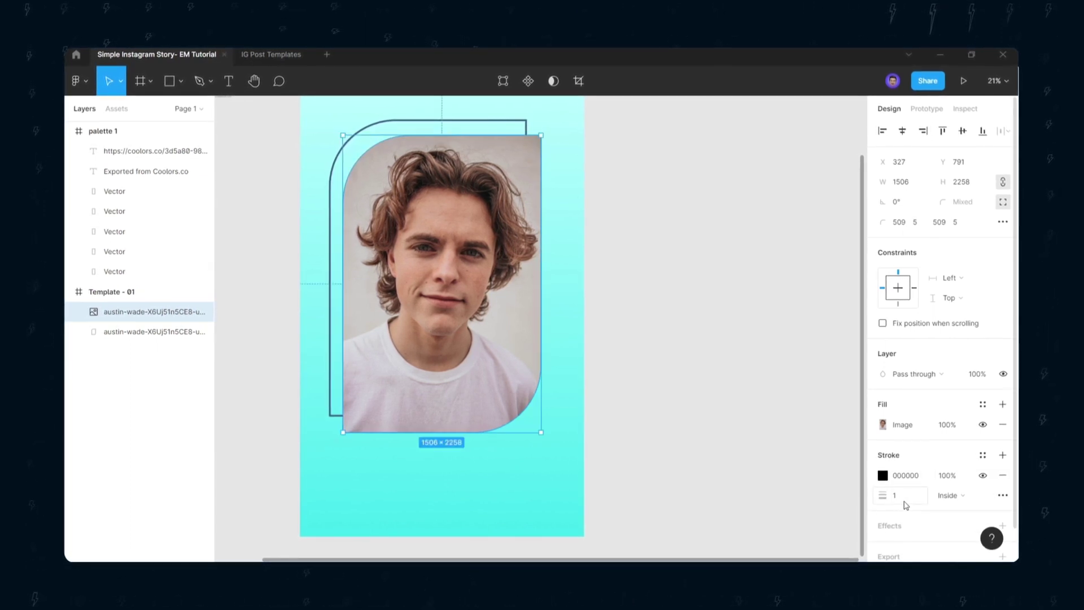
{"action": "left_click_drag", "start_coordinate": [882, 495], "coordinate": [887, 498]}
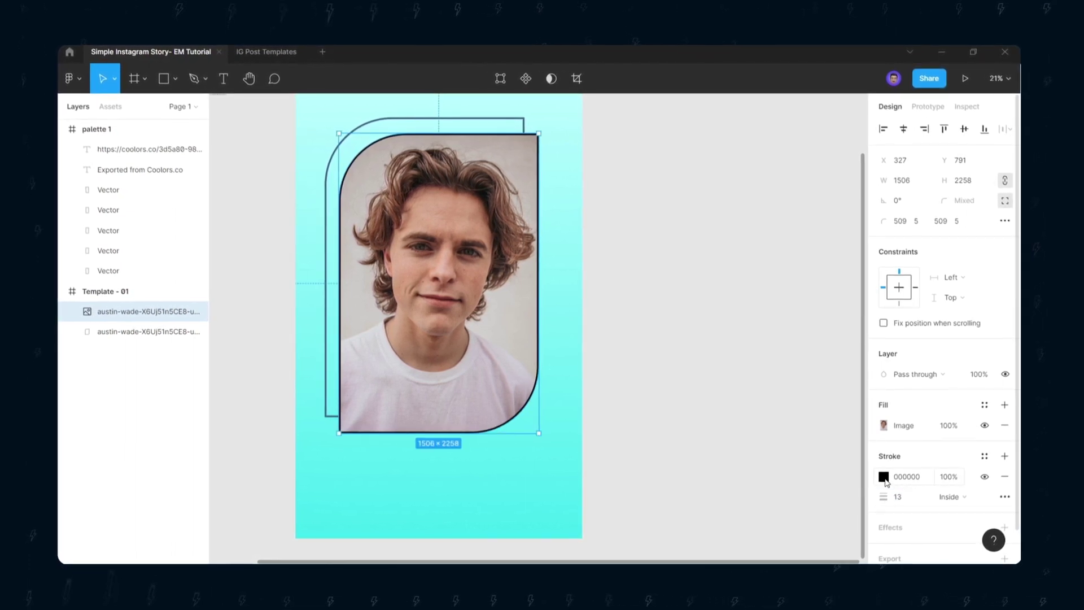
- Change the photo's stroke to a Linear gradient and place the gradient's start at the photo's upper-left corner
{"action": "left_click", "coordinate": [883, 477]}
{"action": "left_click", "coordinate": [744, 236]}
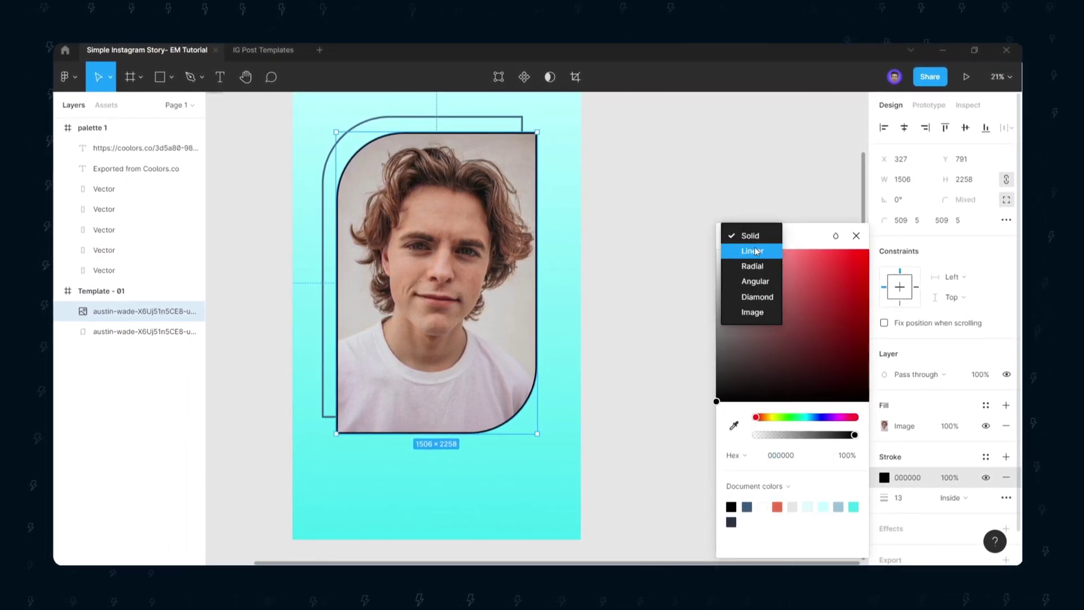
{"action": "left_click", "coordinate": [753, 250]}
{"action": "left_click_drag", "start_coordinate": [436, 131], "coordinate": [345, 138]}
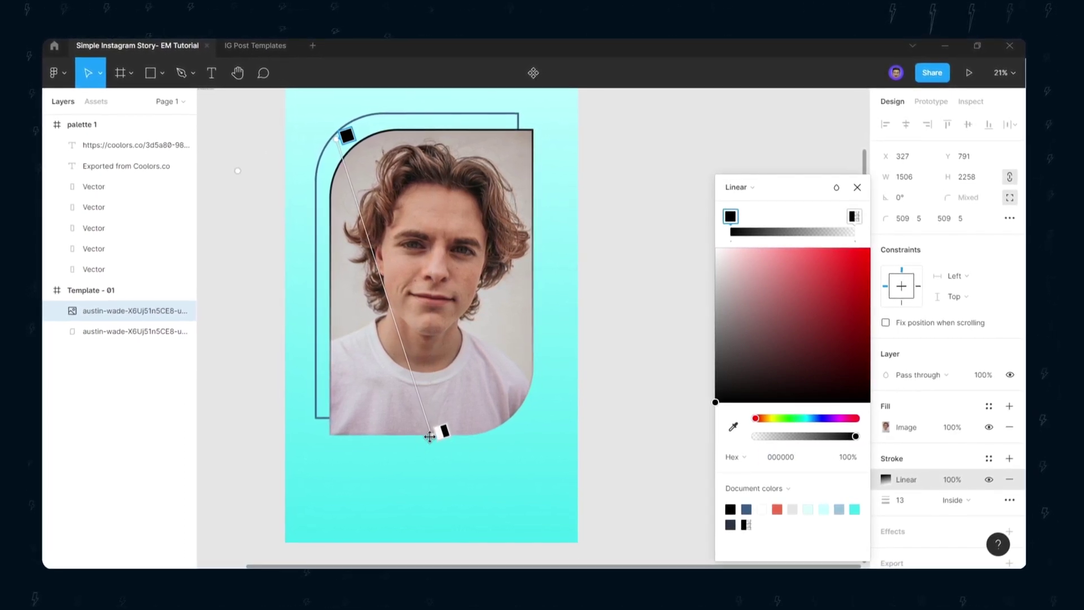
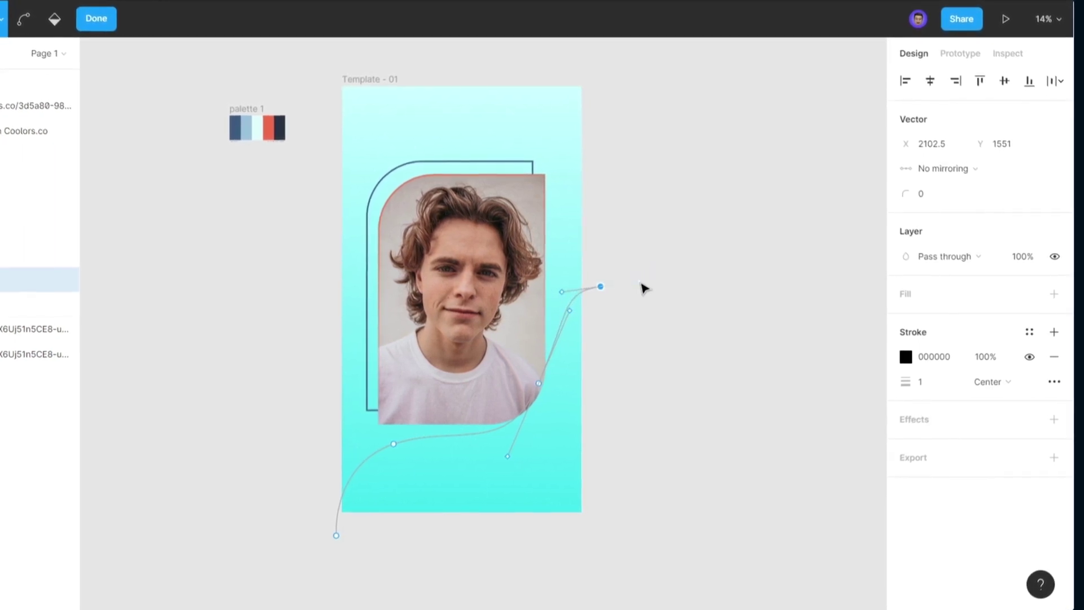
- Finish editing the curved vector line crossing the lower part of the frame and set its stroke width to 9
{"action": "left_click", "coordinate": [90, 17]}
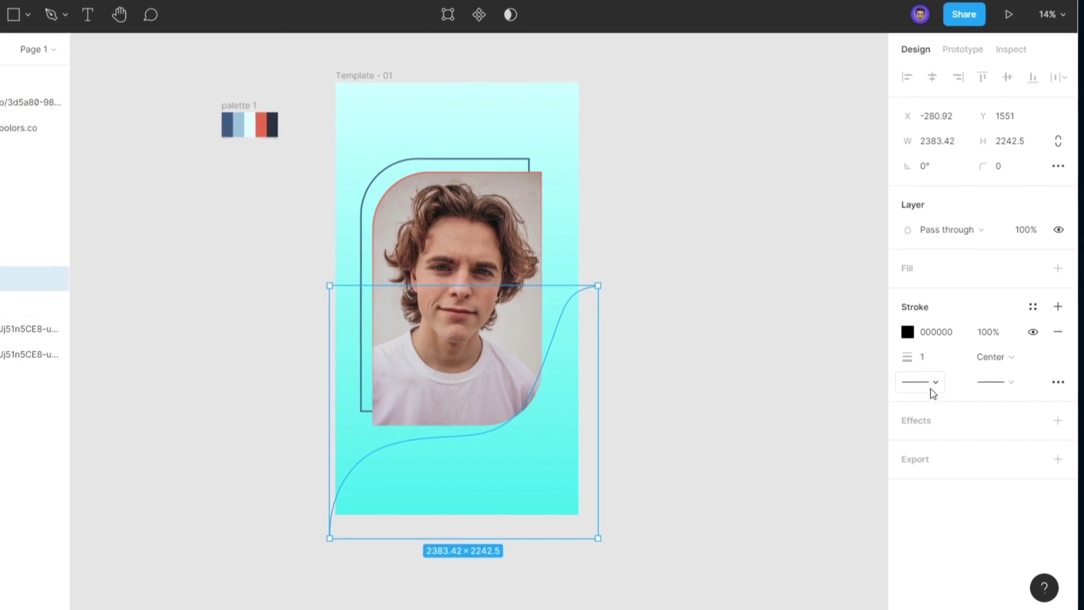
{"action": "left_click", "coordinate": [926, 356]}
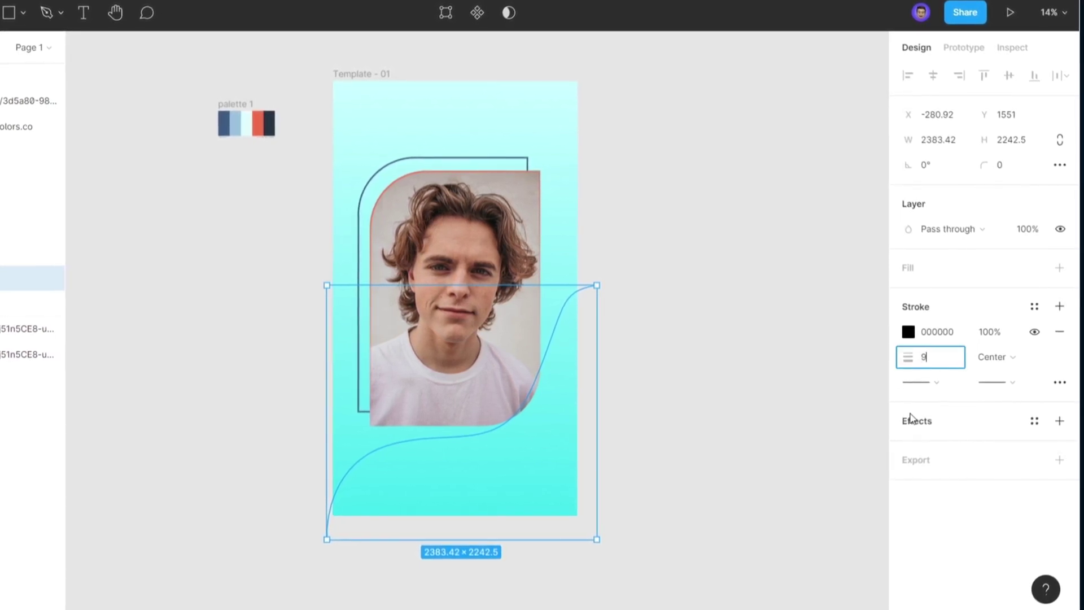
{"action": "key", "text": "Return"}
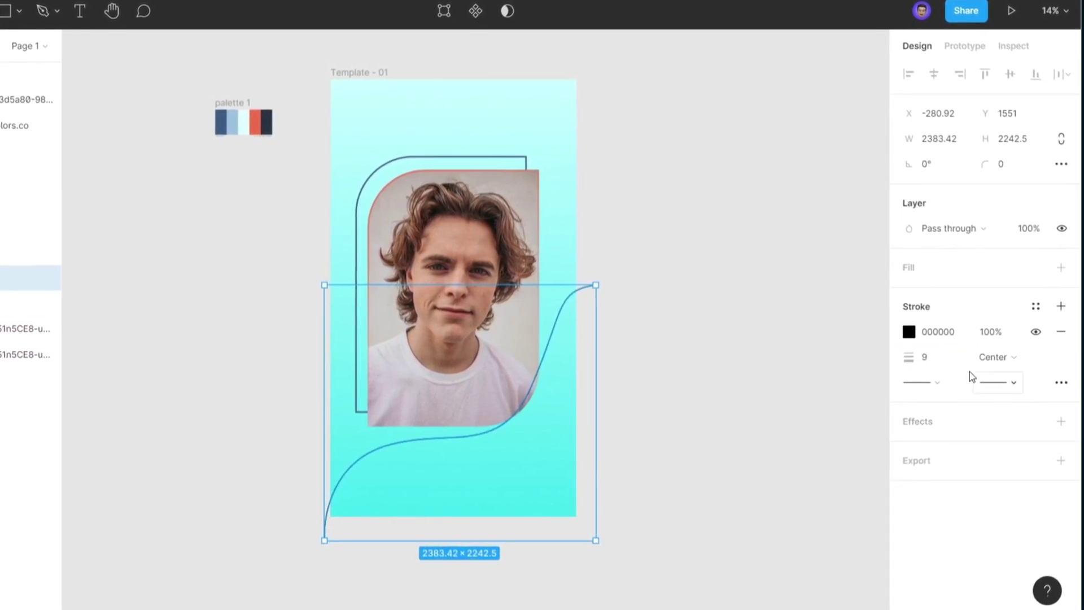
- Recolour the lower curve's stroke from black to the very light cyan E5FEFF
{"action": "left_click", "coordinate": [909, 331]}
{"action": "left_click", "coordinate": [737, 548]}
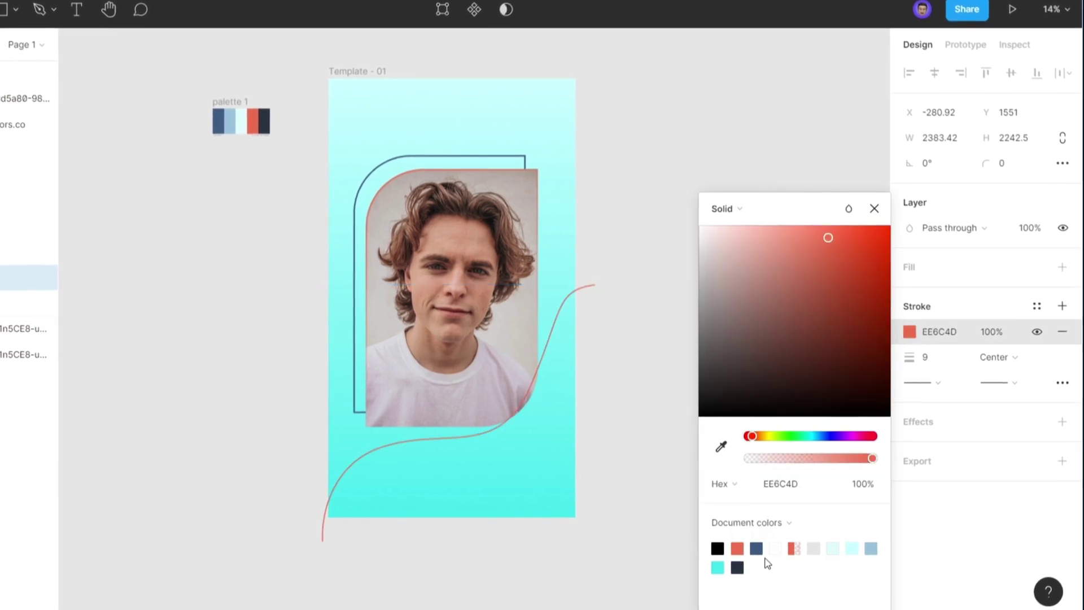
{"action": "left_click", "coordinate": [716, 568]}
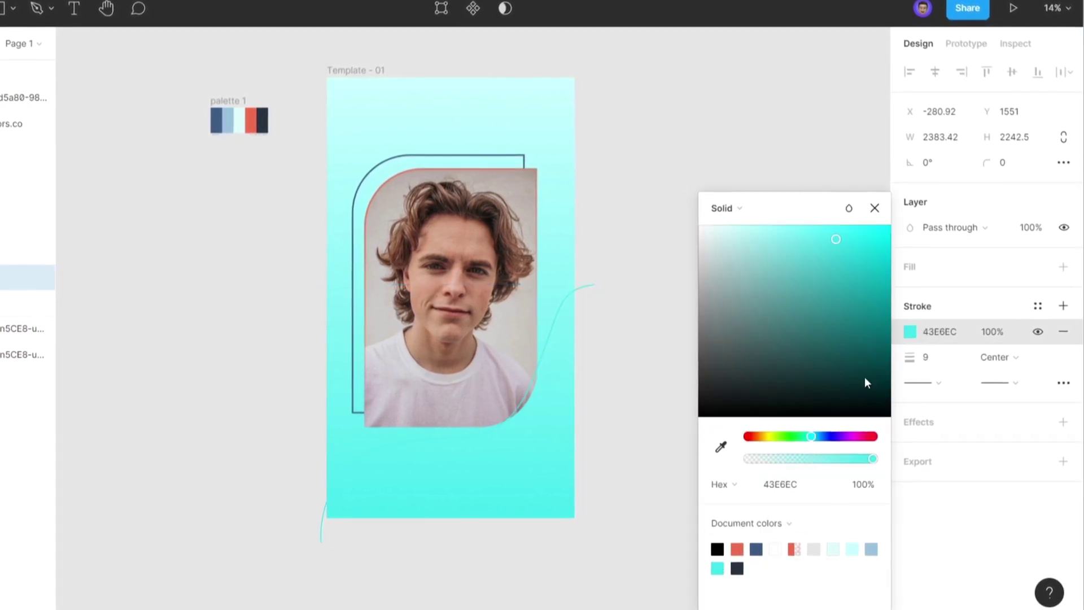
{"action": "mouse_move", "coordinate": [835, 239]}
{"action": "left_mouse_down"}
{"action": "mouse_move", "coordinate": [881, 283]}
{"action": "mouse_move", "coordinate": [863, 283]}
{"action": "mouse_move", "coordinate": [855, 262]}
{"action": "mouse_move", "coordinate": [700, 214]}
{"action": "mouse_move", "coordinate": [715, 219]}
{"action": "left_mouse_up"}
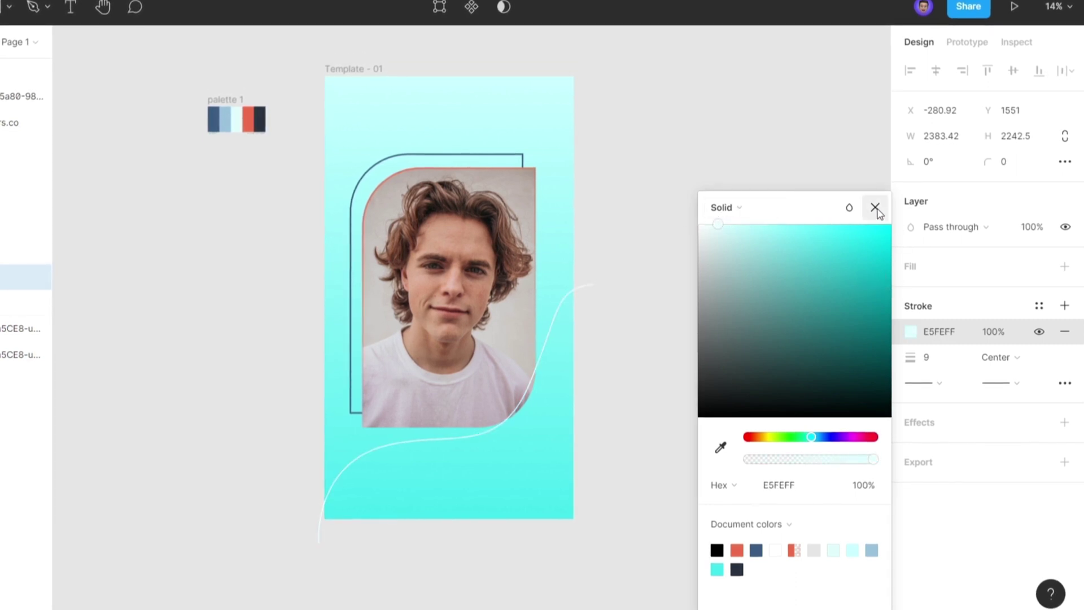
{"action": "left_click", "coordinate": [875, 208]}
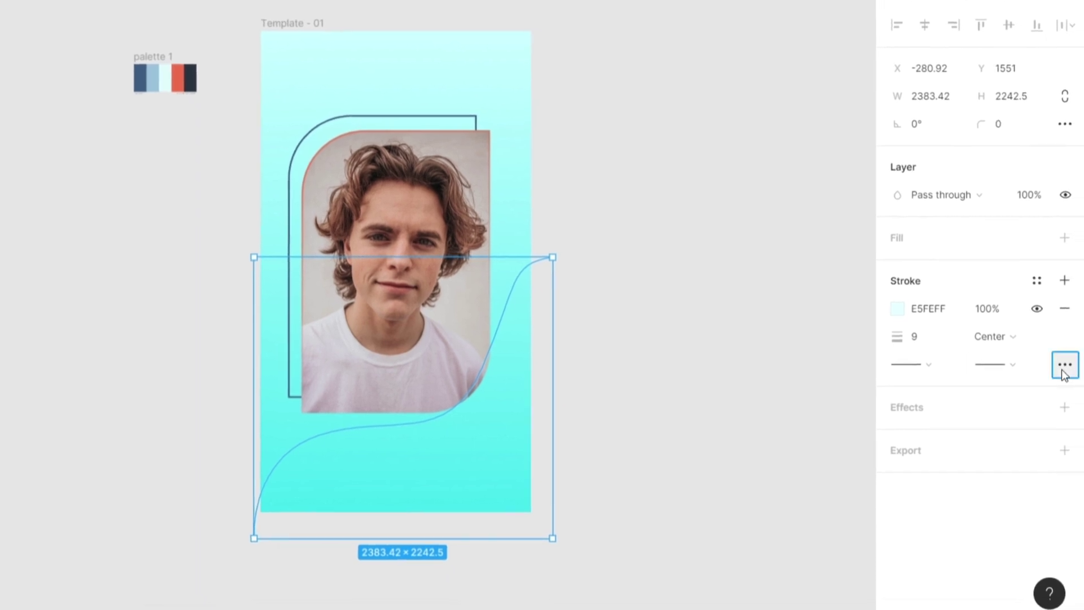
- Make the curve's stroke dashed with dash 21, gap 29 and round dash caps
{"action": "left_click", "coordinate": [1064, 373]}
{"action": "left_click", "coordinate": [823, 412]}
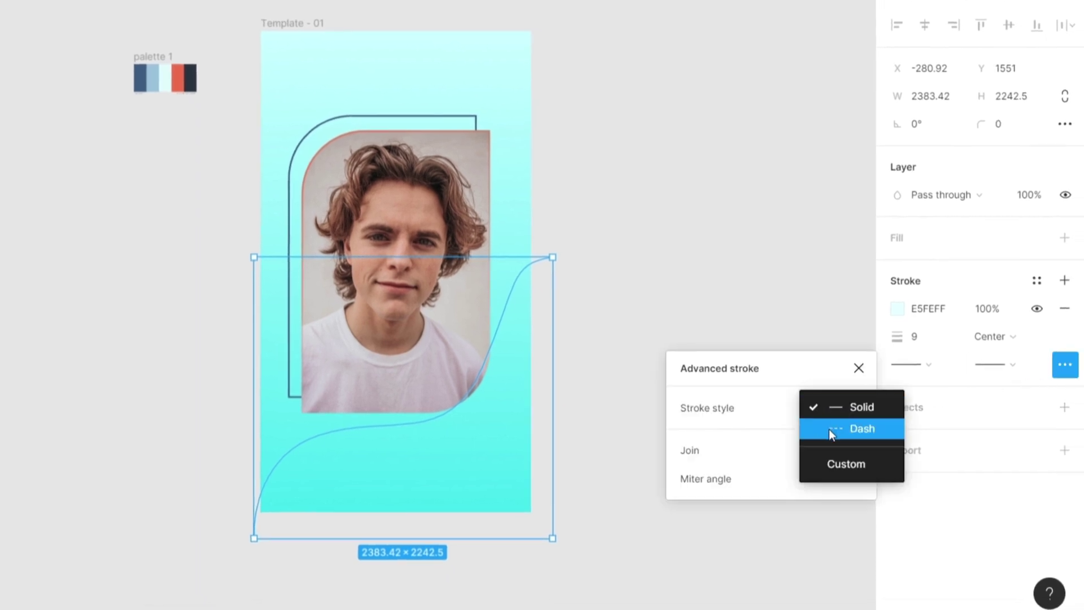
{"action": "left_click", "coordinate": [829, 428]}
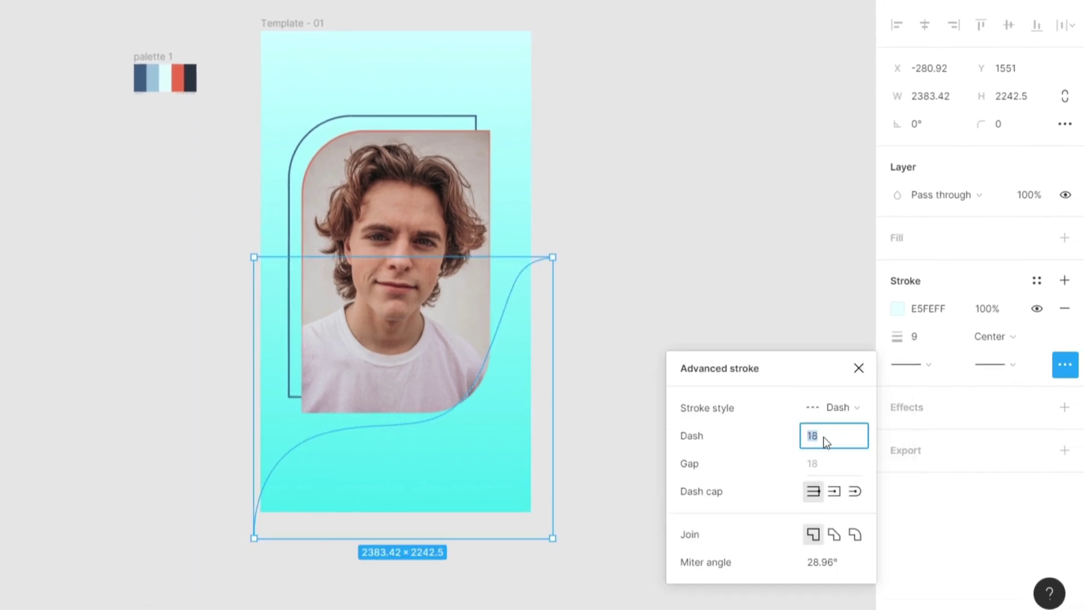
{"action": "key", "text": "Up"}
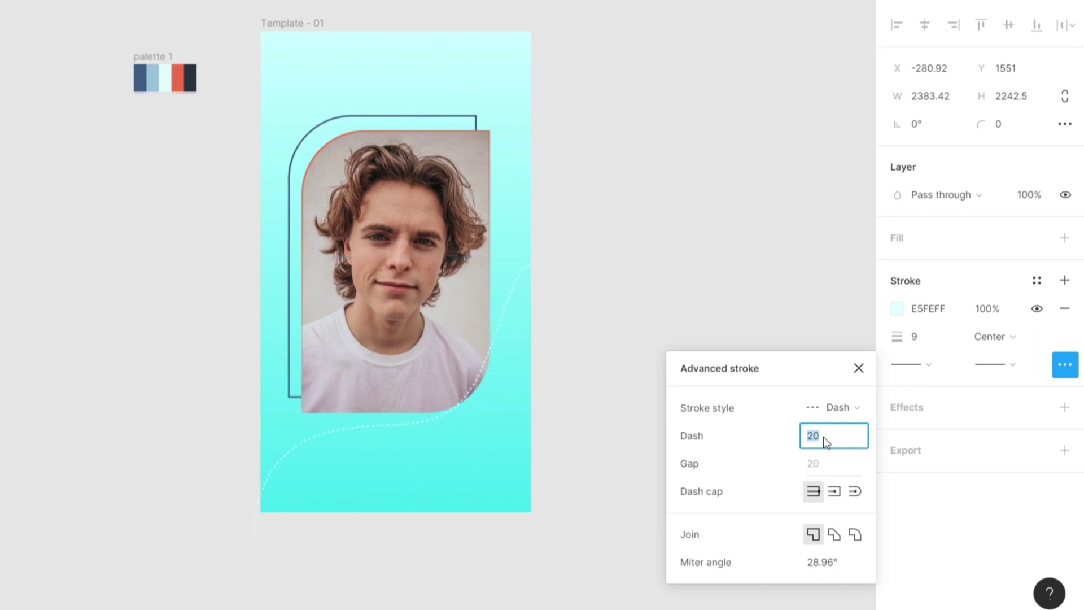
{"action": "key", "text": "Up"}
{"action": "left_click", "coordinate": [811, 463]}
{"action": "type", "text": "19"}
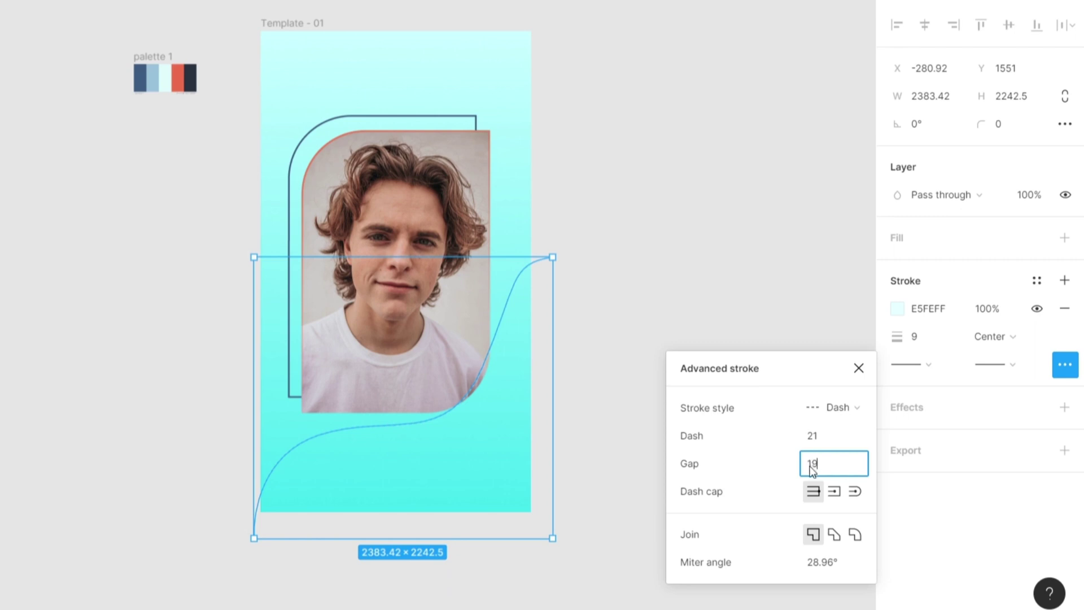
{"action": "key", "text": "Return"}
{"action": "left_click", "coordinate": [853, 493]}
{"action": "key", "text": "Up"}
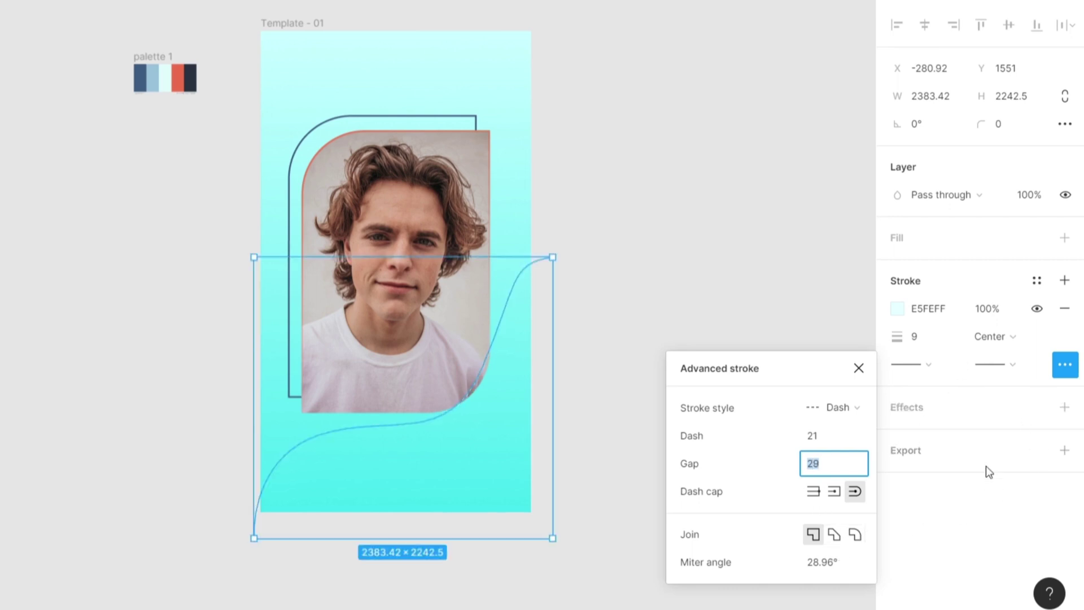
- Give the curve's start and end points Round caps
{"action": "left_click", "coordinate": [946, 363]}
{"action": "left_click", "coordinate": [934, 362]}
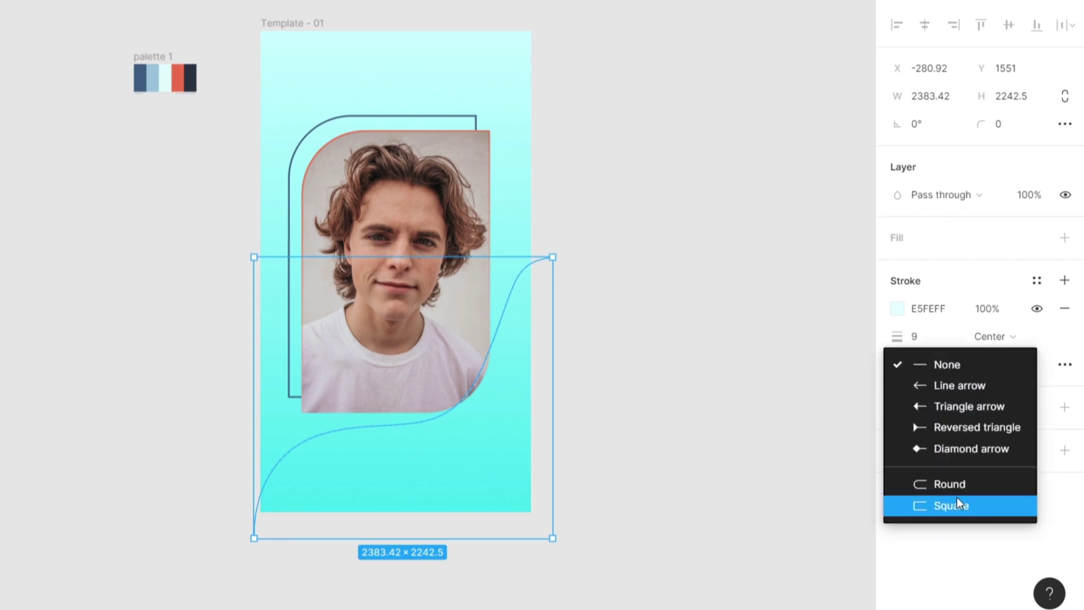
{"action": "left_click", "coordinate": [950, 484]}
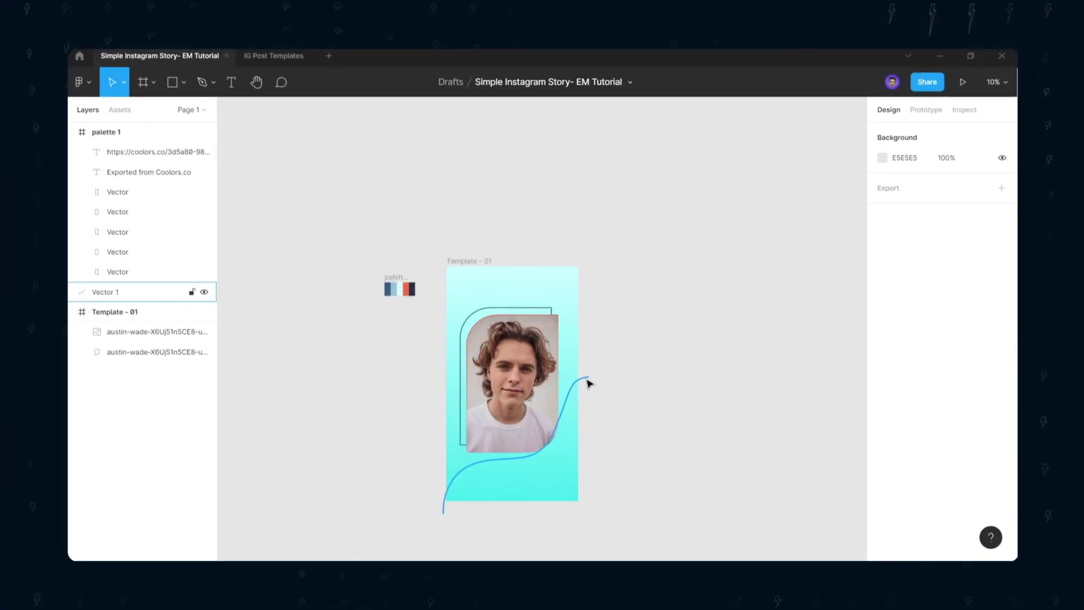
- Place the Vector 1 curve inside the Template - 01 frame and reposition it at about X -52, Y 1510
{"action": "left_click", "coordinate": [549, 259]}
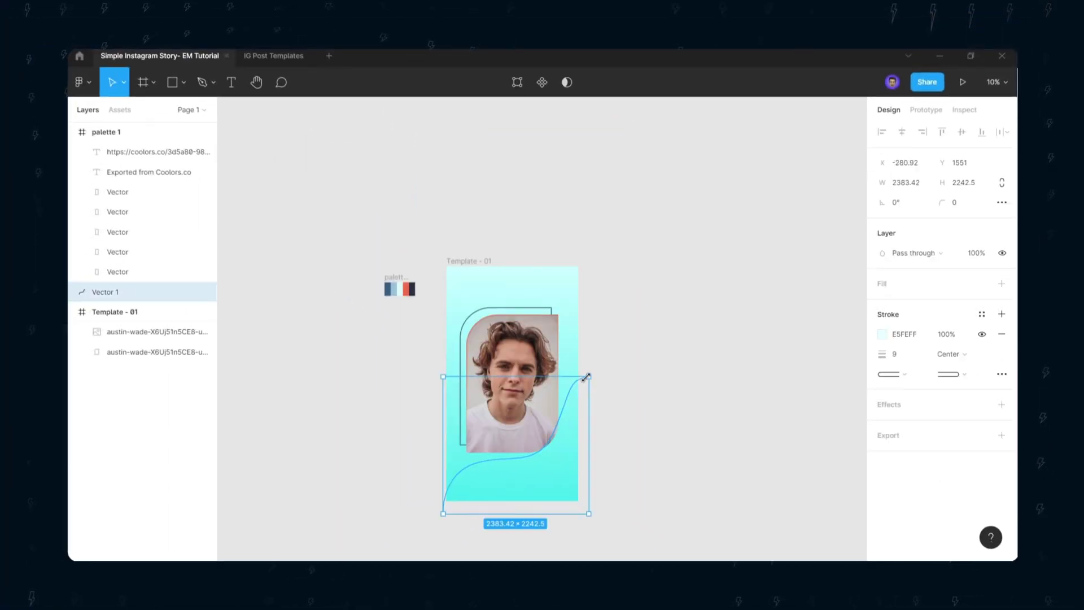
{"action": "double_click", "coordinate": [103, 292]}
{"action": "type", "text": "Vector 1"}
{"action": "key", "text": "Return"}
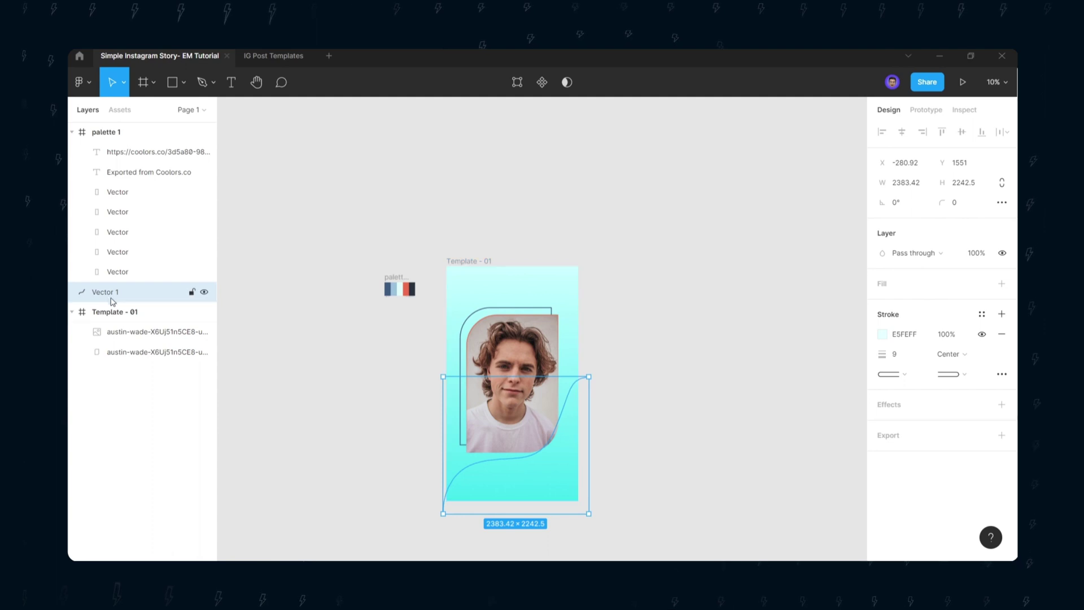
{"action": "left_click_drag", "start_coordinate": [110, 295], "coordinate": [126, 361]}
{"action": "left_click", "coordinate": [666, 336]}
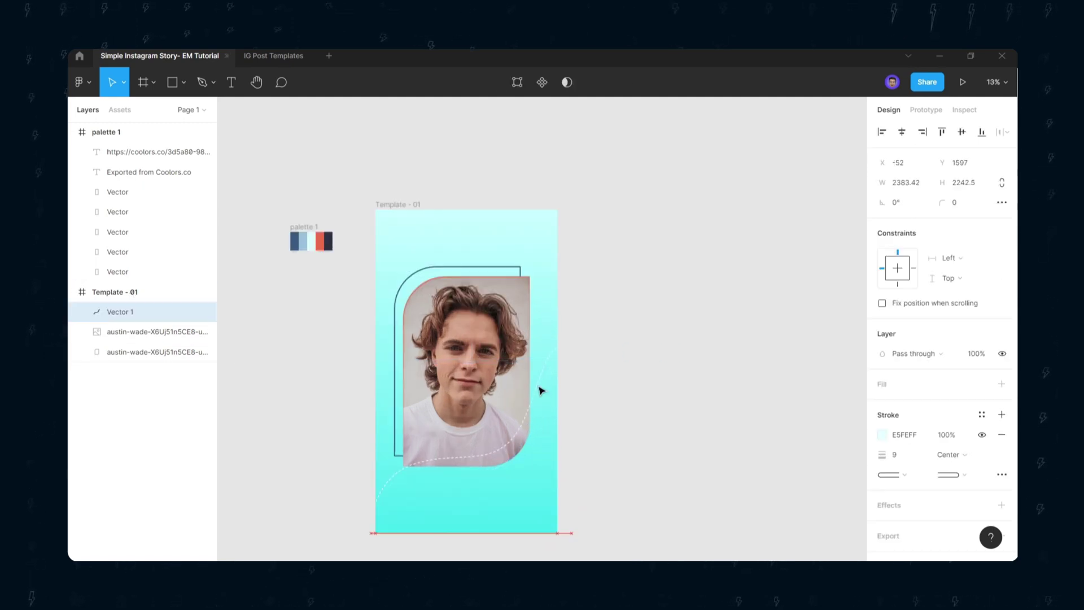
{"action": "left_click", "coordinate": [538, 383]}
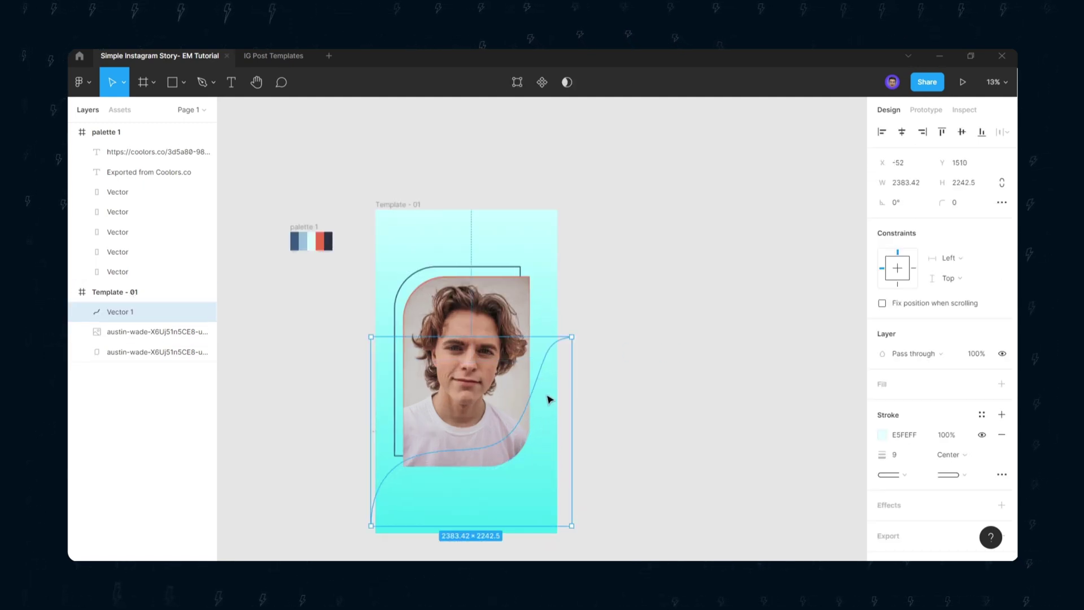
- Copy the stroke properties of the dashed Vector 1 curve
{"action": "right_click", "coordinate": [536, 376]}
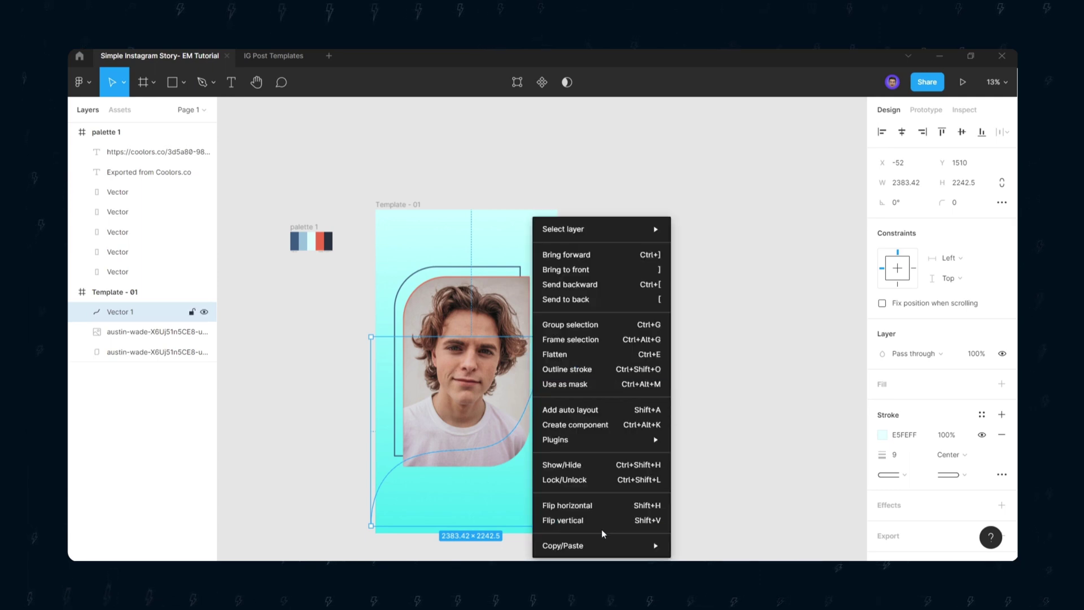
{"action": "mouse_move", "coordinate": [663, 543]}
{"action": "left_click", "coordinate": [703, 530]}
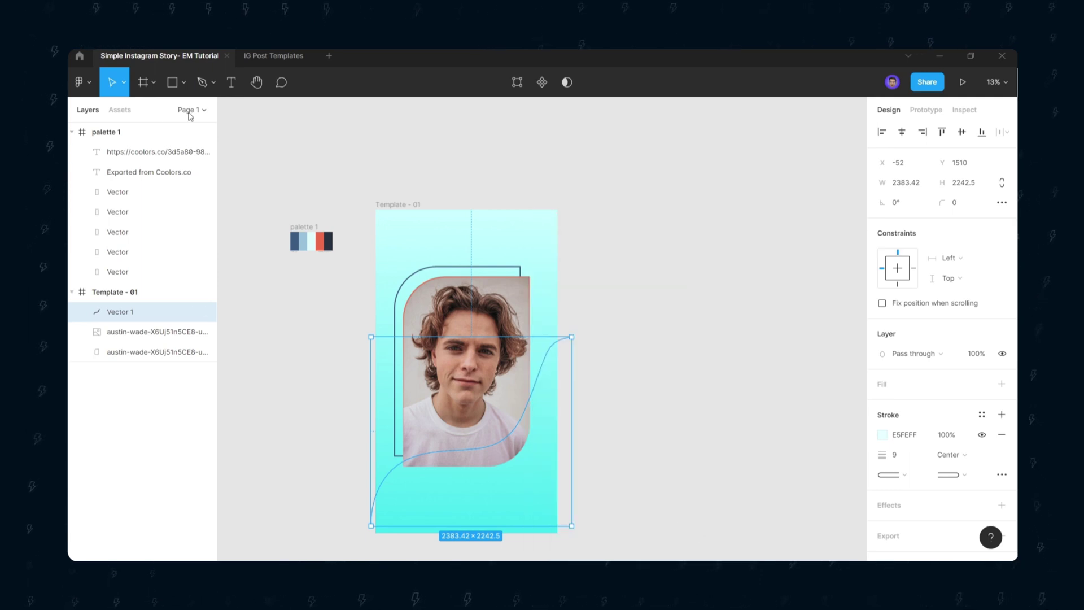
- Draw a second curved line about 1551 × 1039 across the frame's upper-left corner with the Pen tool
{"action": "left_click", "coordinate": [202, 82]}
{"action": "left_click_drag", "start_coordinate": [370, 291], "coordinate": [367, 277]}
{"action": "left_click_drag", "start_coordinate": [426, 244], "coordinate": [487, 241]}
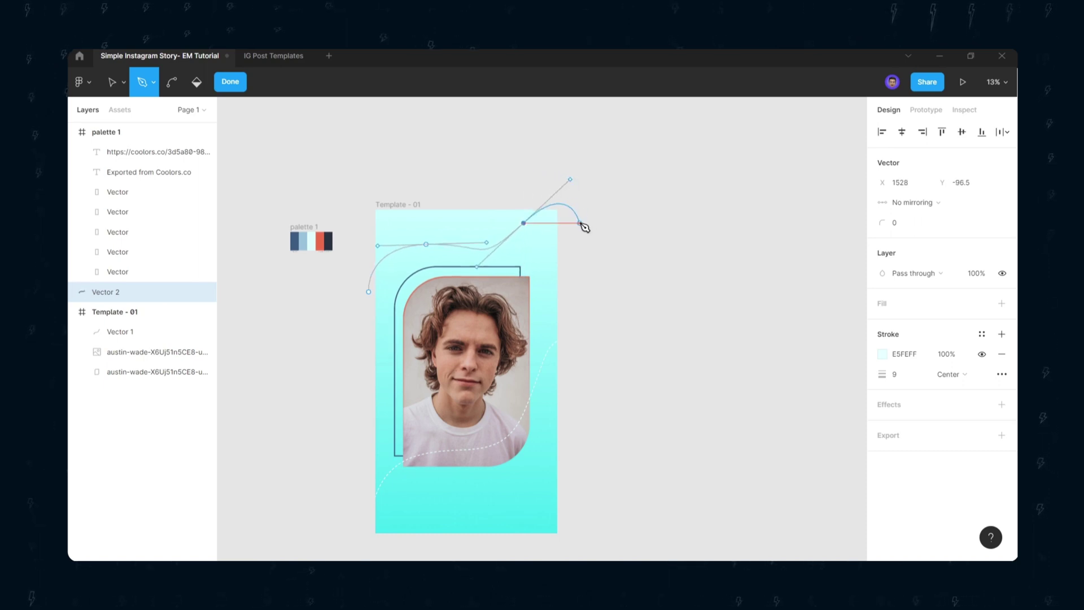
{"action": "key", "text": "ctrl+z"}
{"action": "left_click", "coordinate": [498, 204]}
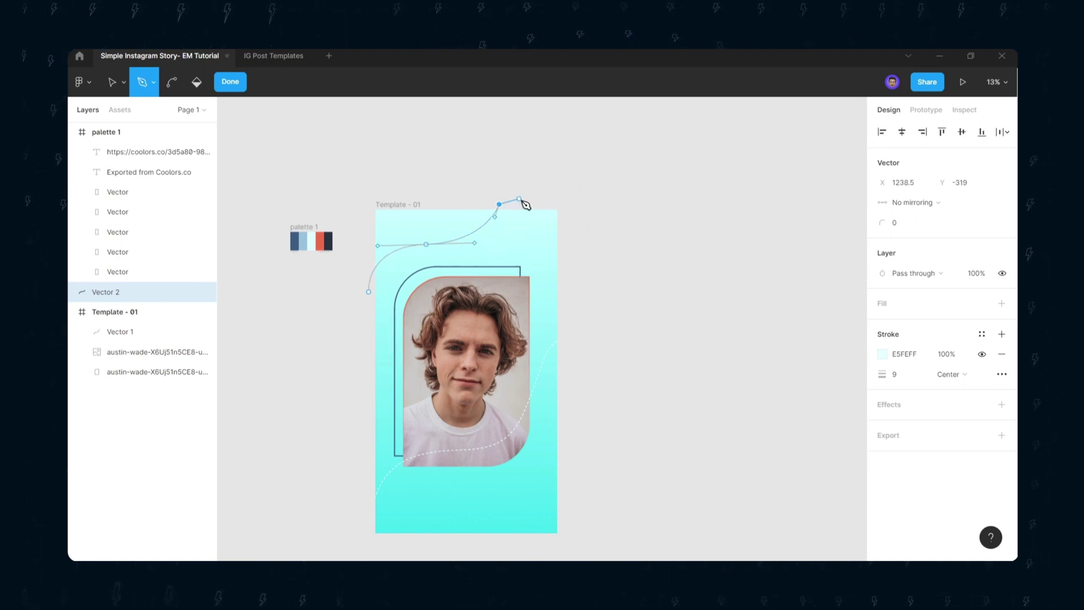
{"action": "left_click", "coordinate": [230, 82]}
- Paste the copied dashed stroke properties onto the new upper-left curve
{"action": "right_click", "coordinate": [447, 249]}
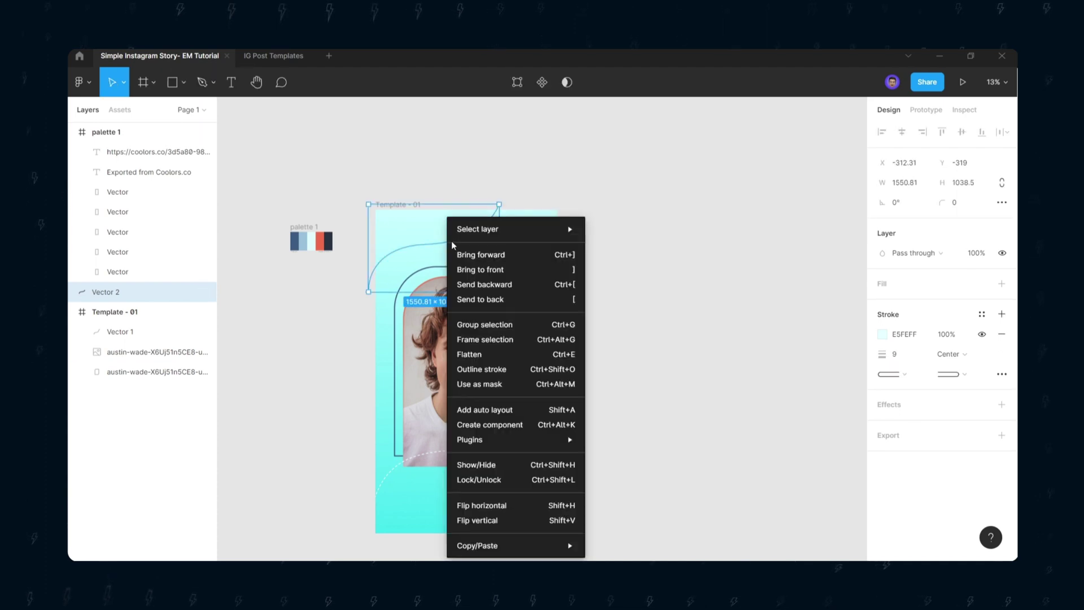
{"action": "mouse_move", "coordinate": [539, 546]}
{"action": "left_click", "coordinate": [616, 544]}
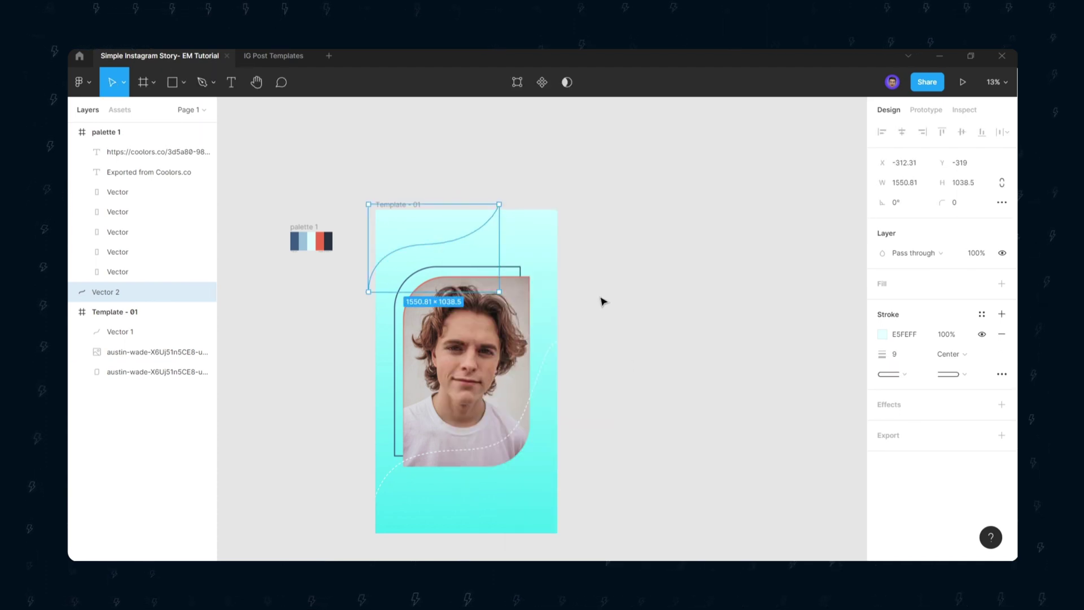
{"action": "left_click", "coordinate": [571, 316]}
{"action": "scroll", "coordinate": [571, 320], "scroll_direction": "down", "scroll_amount": 2}
{"action": "left_click", "coordinate": [378, 239]}
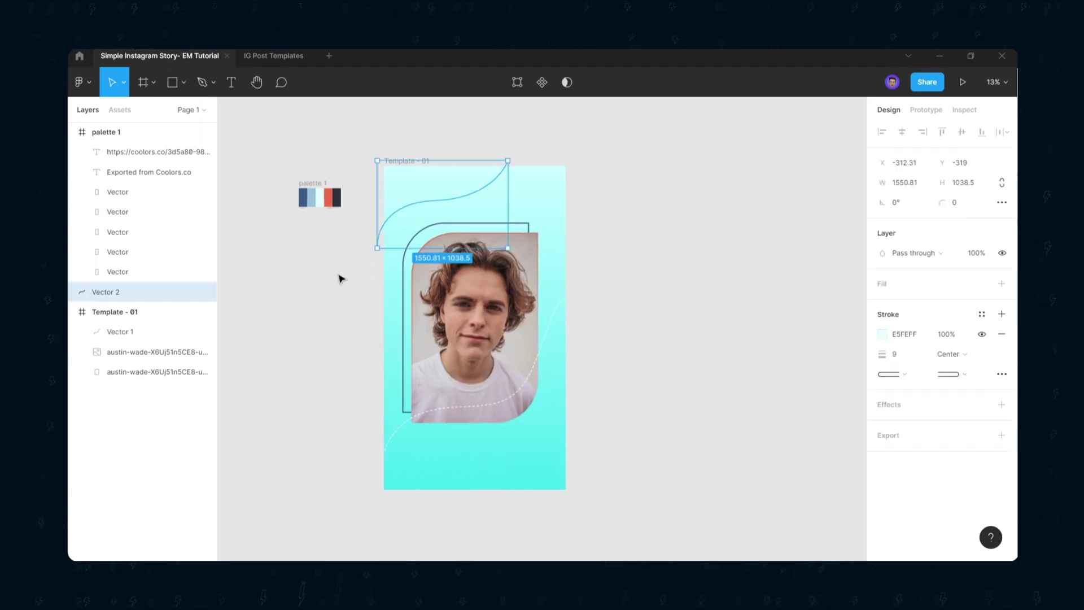
- Draw a third wavy line about 1433 × 1238 across the frame's lower-right corner with the Pen tool
{"action": "key", "text": "p"}
{"action": "left_click", "coordinate": [463, 499]}
{"action": "left_click_drag", "start_coordinate": [583, 395], "coordinate": [621, 407]}
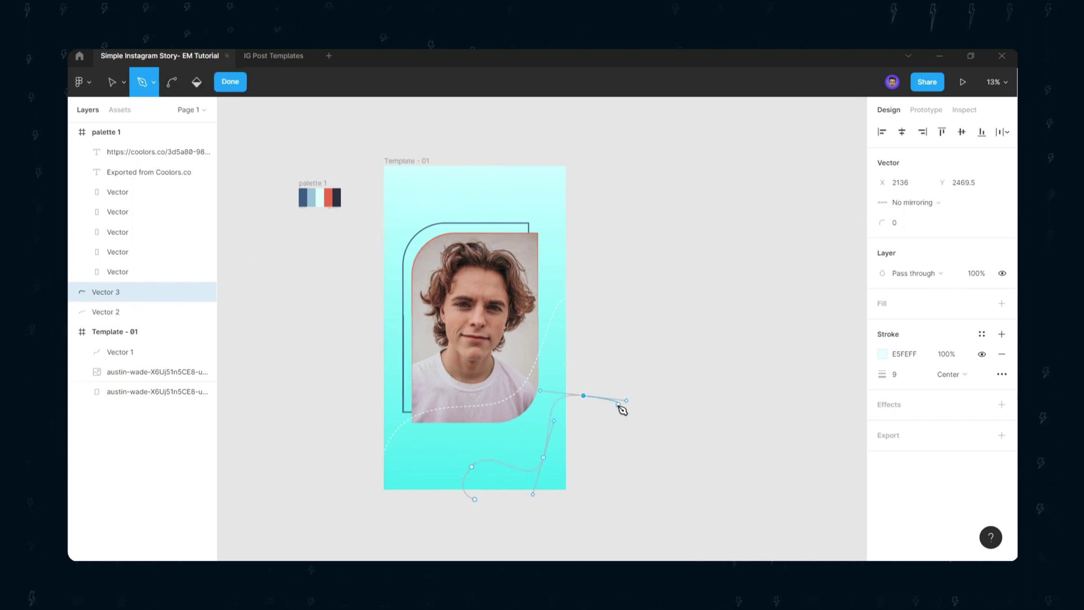
{"action": "key", "text": "Escape"}
- Draw a looping line about 2507 × 1024 from the frame's right edge over the photo's top to its left edge, with a dashed EE6C4D stroke
{"action": "left_click", "coordinate": [582, 253]}
{"action": "left_click_drag", "start_coordinate": [497, 249], "coordinate": [479, 213]}
{"action": "left_click_drag", "start_coordinate": [410, 226], "coordinate": [404, 235]}
{"action": "left_click_drag", "start_coordinate": [371, 306], "coordinate": [333, 327]}
{"action": "mouse_move", "coordinate": [404, 235]}
{"action": "left_mouse_down"}
{"action": "mouse_move", "coordinate": [384, 269]}
{"action": "mouse_move", "coordinate": [489, 303]}
{"action": "left_mouse_up"}
{"action": "key", "text": "Escape"}
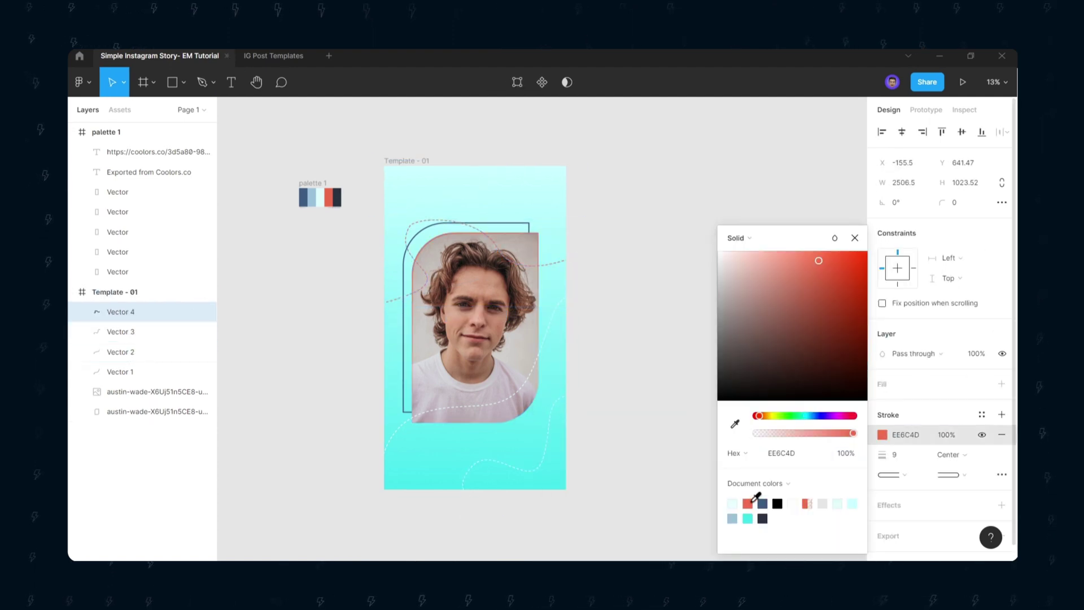
- Set the stroke colour of the upper-left dashed curve to the turquoise 43E6EC
{"action": "left_click", "coordinate": [566, 309]}
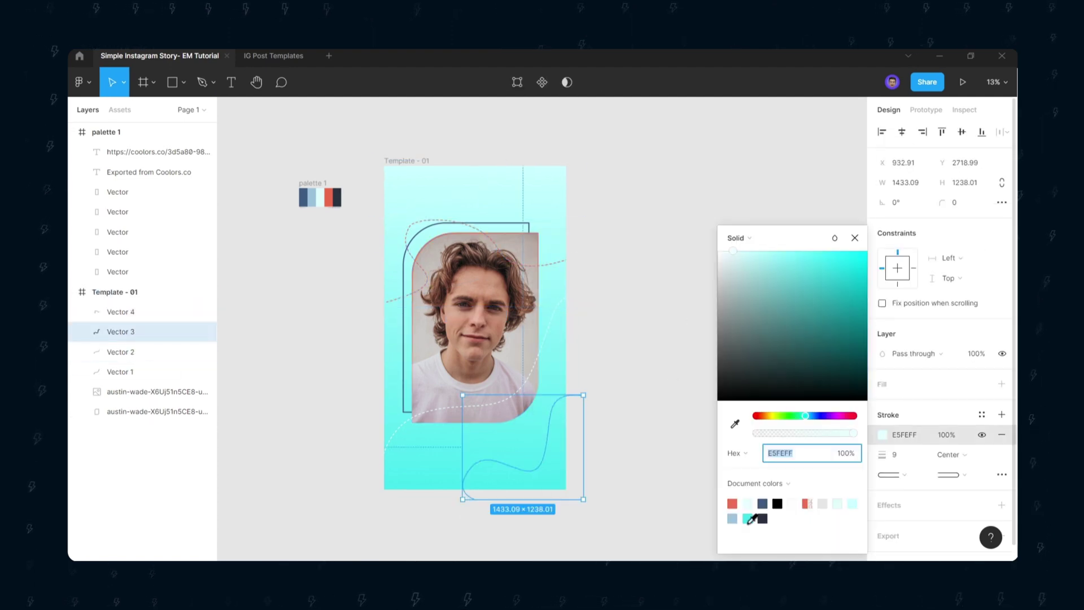
{"action": "left_click", "coordinate": [595, 367]}
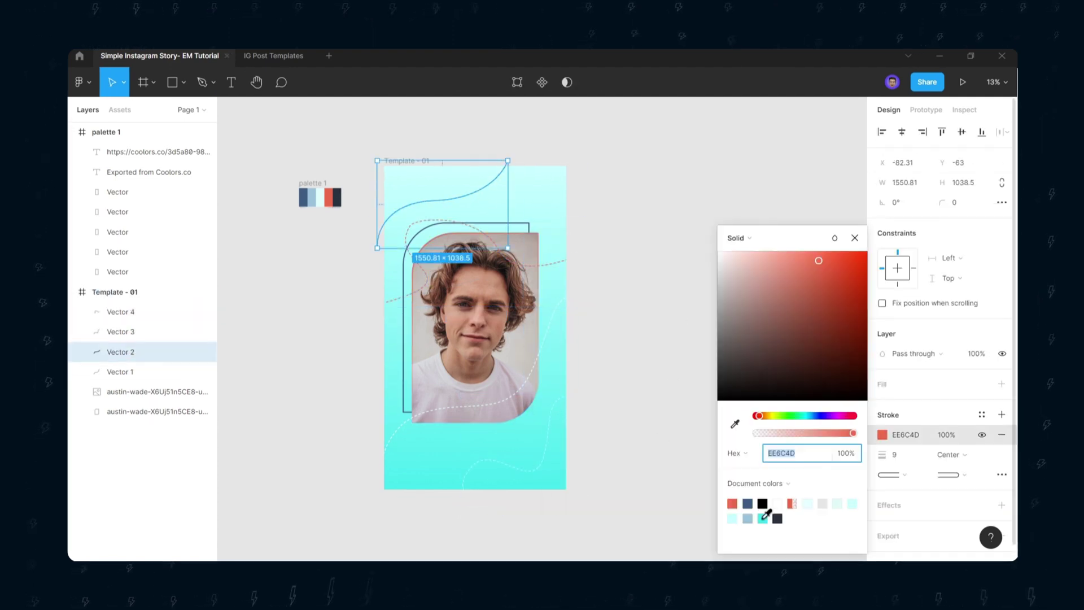
{"action": "left_click", "coordinate": [769, 515]}
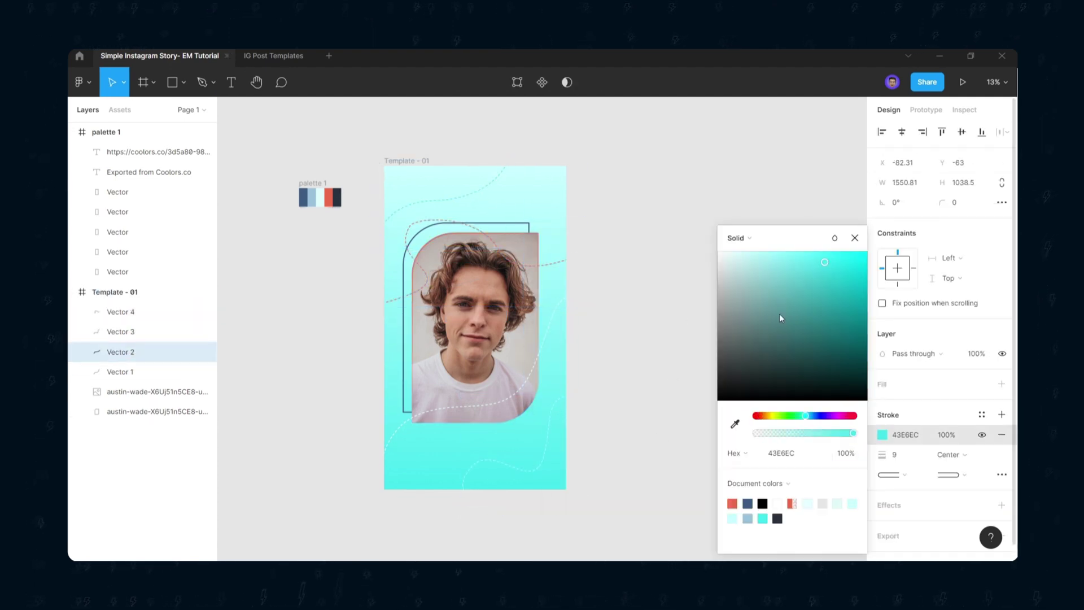
{"action": "left_click", "coordinate": [627, 264]}
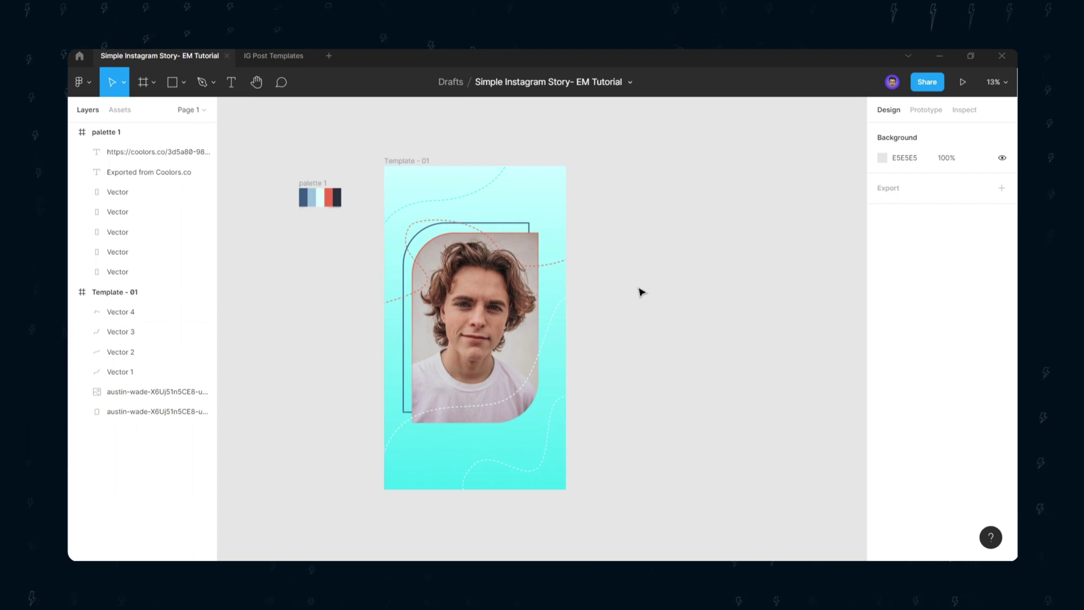
- Draw a 93 × 93 circle on the red dashed line near the photo's upper-left corner and fill it with EE6C4D
{"action": "scroll", "coordinate": [460, 226], "scroll_direction": "up", "scroll_amount": 5}
{"action": "left_click", "coordinate": [183, 82]}
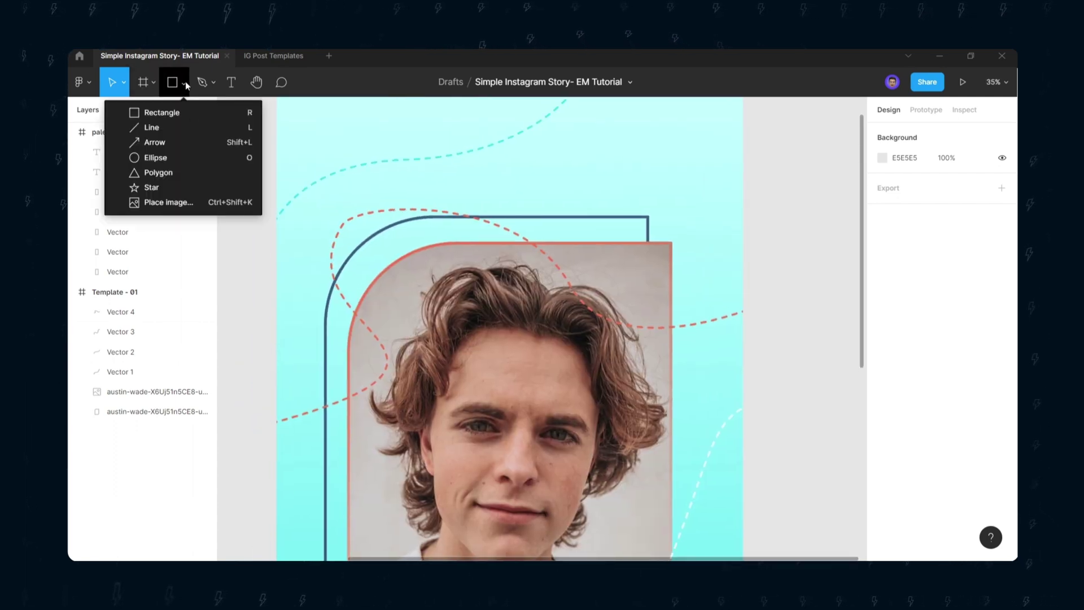
{"action": "left_click", "coordinate": [178, 158]}
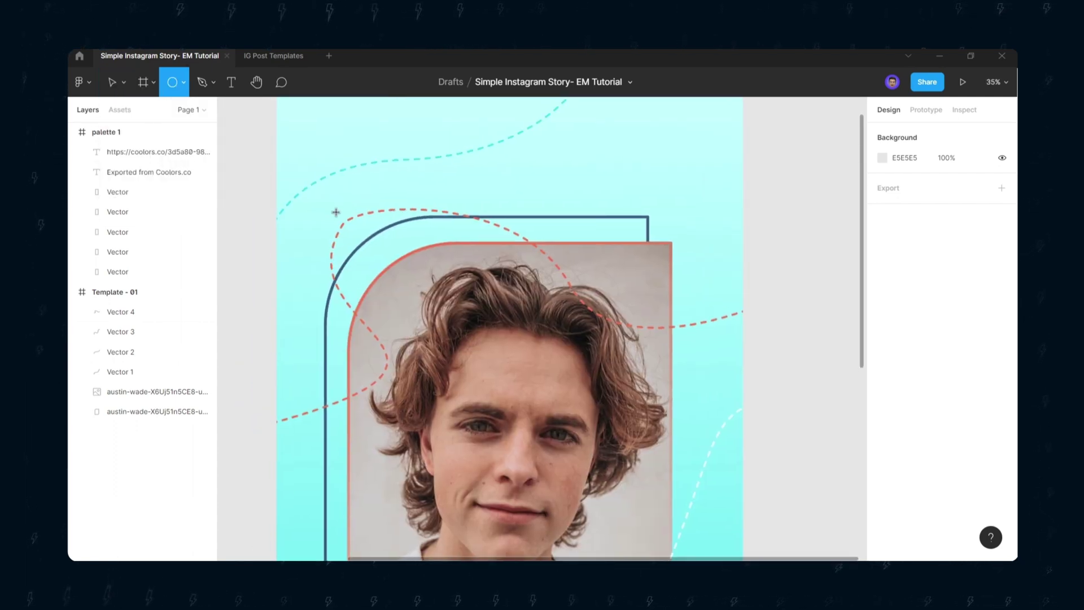
{"action": "left_click_drag", "start_coordinate": [336, 213], "coordinate": [353, 226]}
{"action": "left_click", "coordinate": [882, 403]}
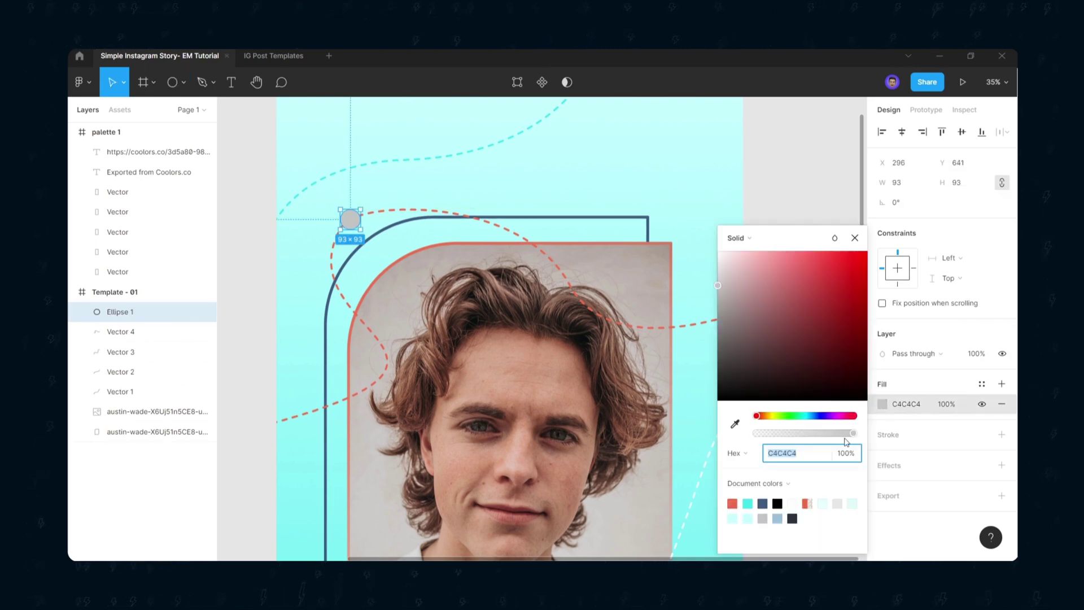
{"action": "left_click", "coordinate": [732, 503]}
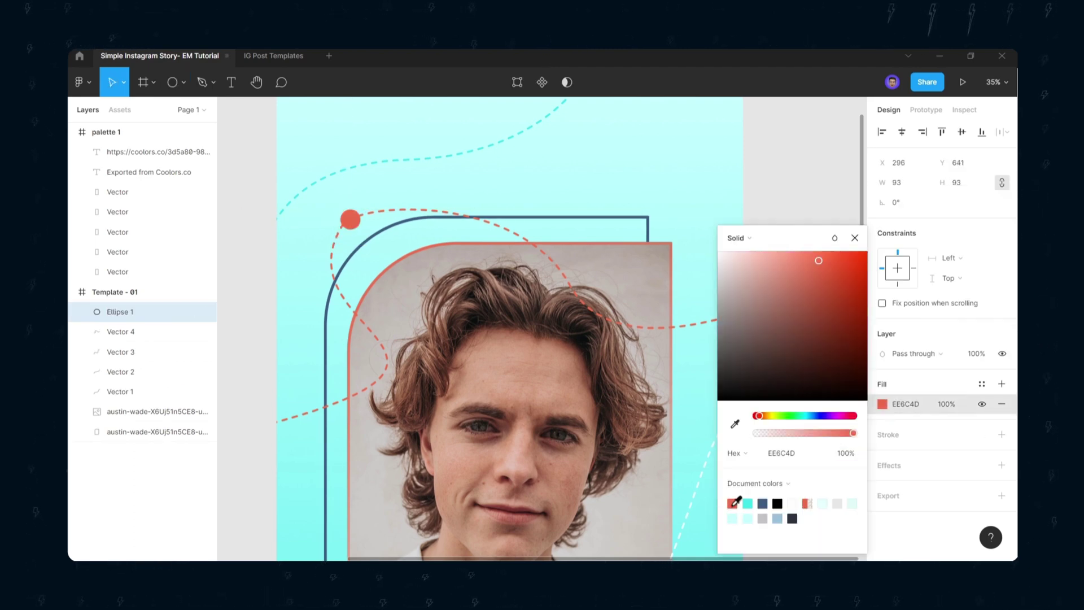
- Add an outside stroke to the circle in pale pink FFF2EF with a width of 11
{"action": "left_click", "coordinate": [890, 436]}
{"action": "left_click", "coordinate": [890, 437]}
{"action": "left_click", "coordinate": [882, 454]}
{"action": "mouse_move", "coordinate": [762, 263]}
{"action": "left_mouse_down"}
{"action": "mouse_move", "coordinate": [741, 242]}
{"action": "mouse_move", "coordinate": [726, 246]}
{"action": "left_mouse_up"}
{"action": "left_click", "coordinate": [854, 238]}
{"action": "left_click", "coordinate": [899, 474]}
{"action": "type", "text": "11"}
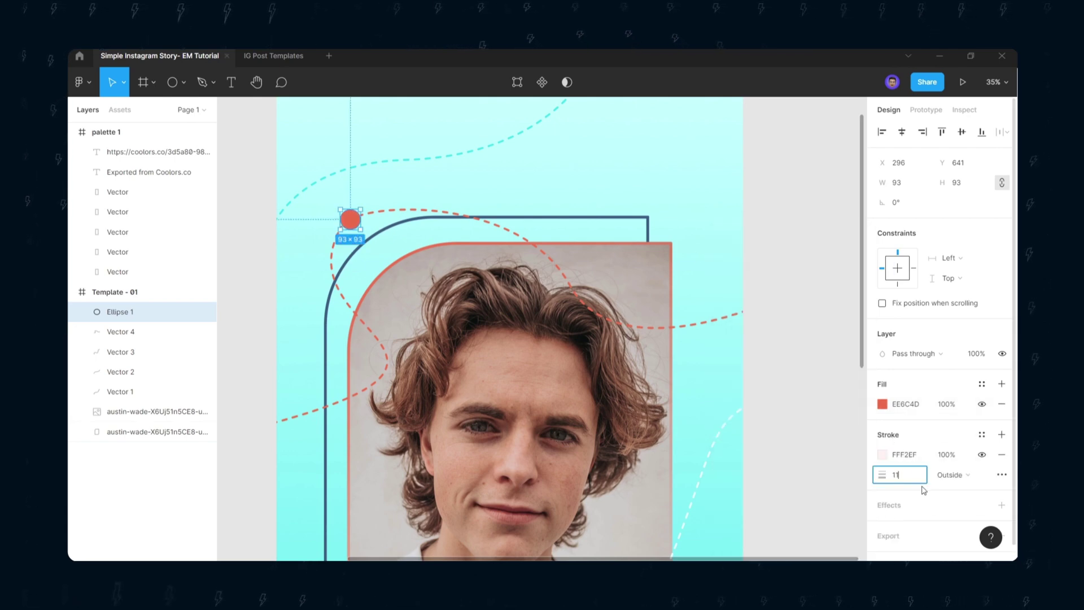
- Add a drop shadow to the red circle with a Y offset of 23 and a blur of 35
{"action": "left_click", "coordinate": [1001, 505]}
{"action": "scroll", "coordinate": [937, 485], "scroll_direction": "down", "scroll_amount": 1}
{"action": "left_click", "coordinate": [881, 486]}
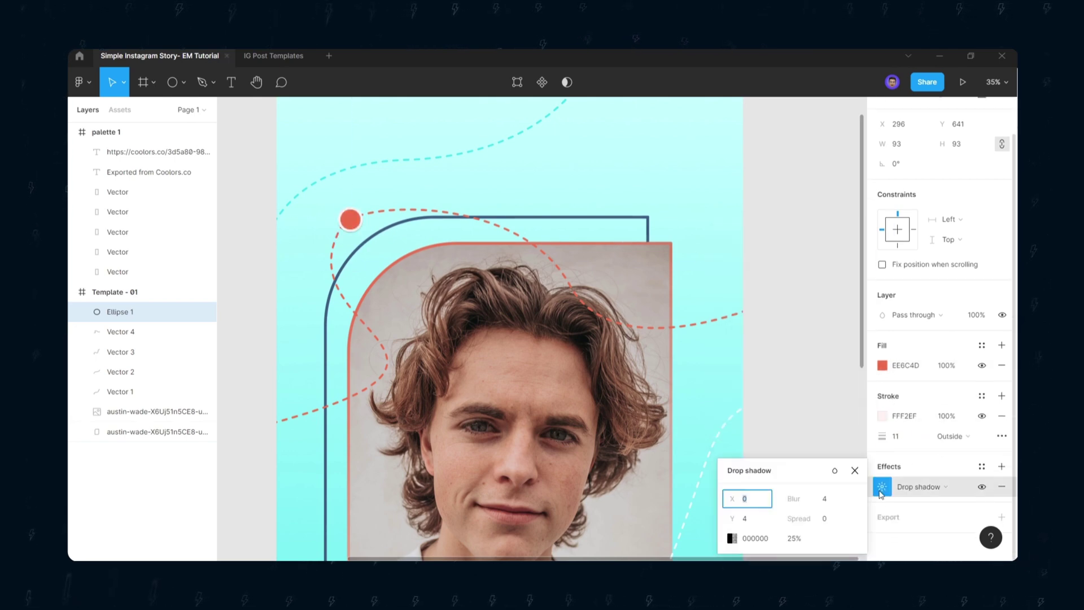
{"action": "left_click", "coordinate": [745, 519]}
{"action": "type", "text": "3"}
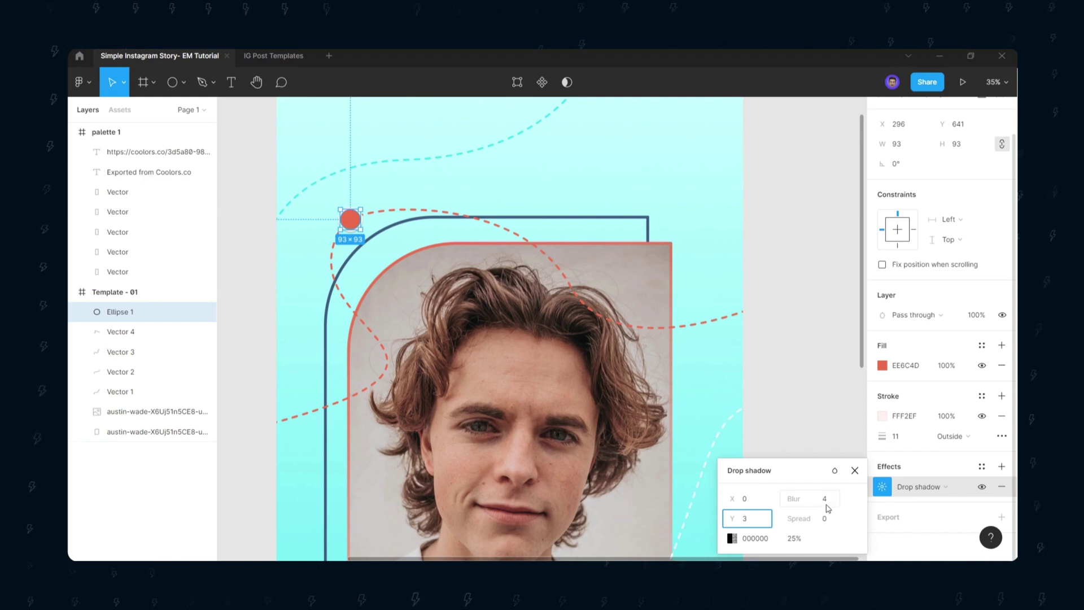
{"action": "left_click", "coordinate": [826, 503]}
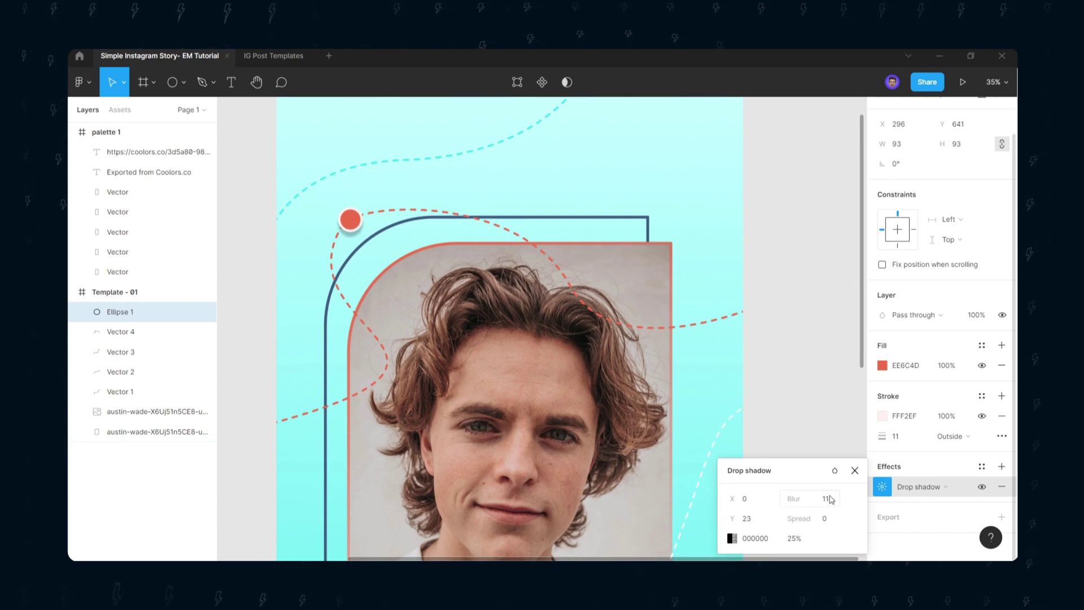
{"action": "left_click_drag", "start_coordinate": [824, 499], "coordinate": [837, 504]}
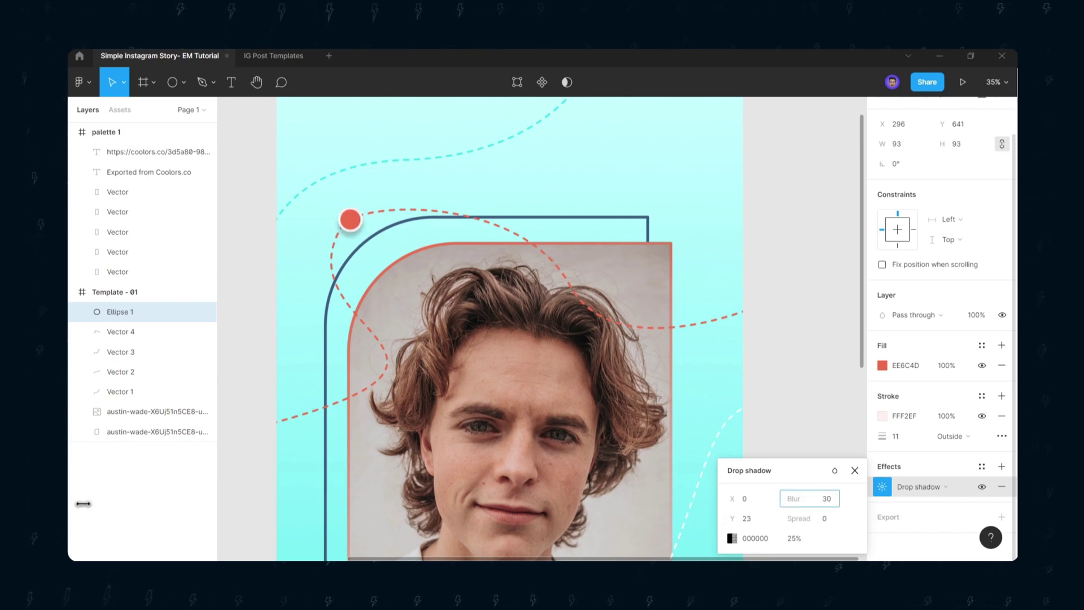
{"action": "left_click_drag", "start_coordinate": [131, 503], "coordinate": [143, 504]}
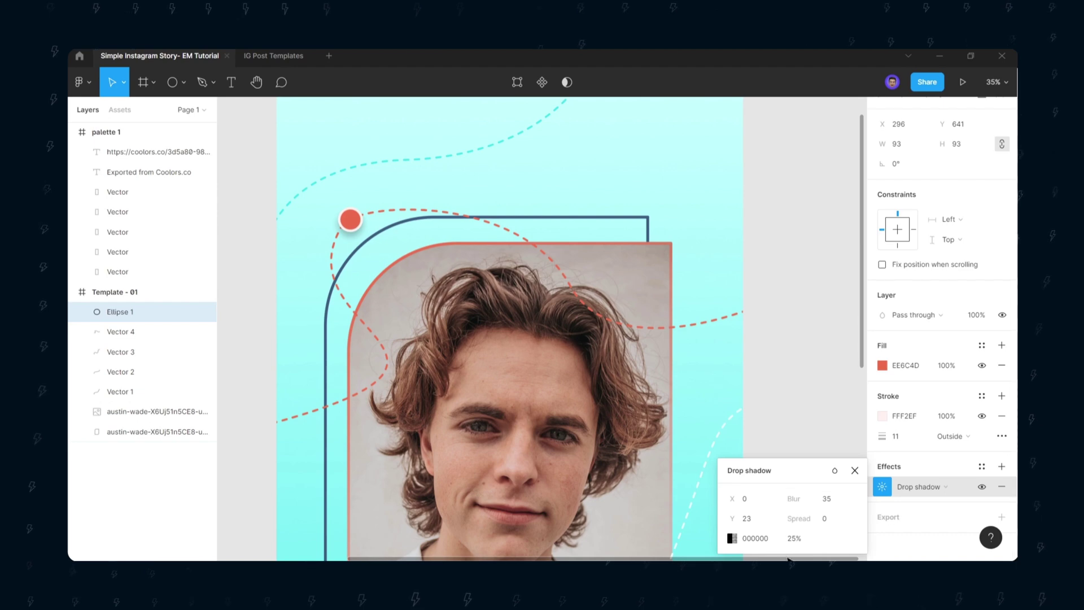
- Set the red circle's drop shadow to colour DE5E3F at 52% opacity, with Y offset 39 and blur 67
{"action": "left_click", "coordinate": [728, 541]}
{"action": "left_click_drag", "start_coordinate": [649, 284], "coordinate": [641, 248]}
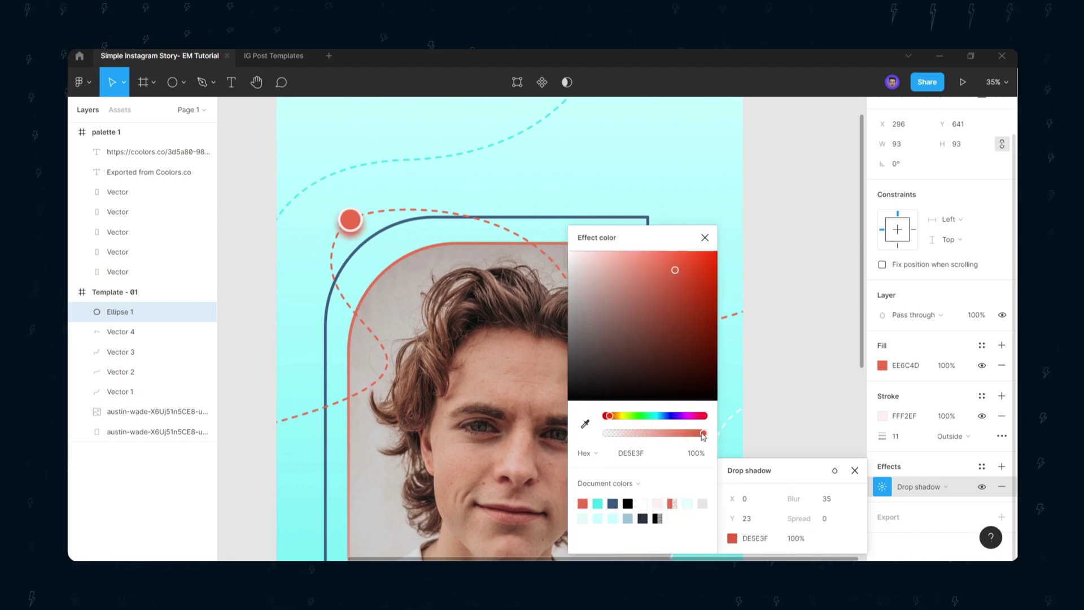
{"action": "left_click_drag", "start_coordinate": [651, 432], "coordinate": [657, 433]}
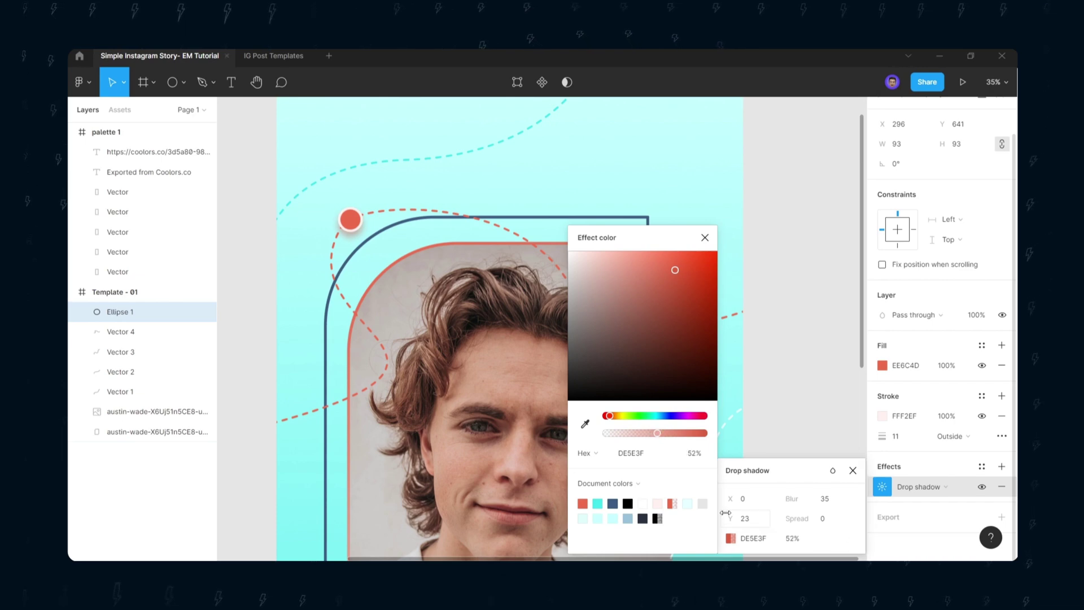
{"action": "left_click_drag", "start_coordinate": [730, 518], "coordinate": [101, 506]}
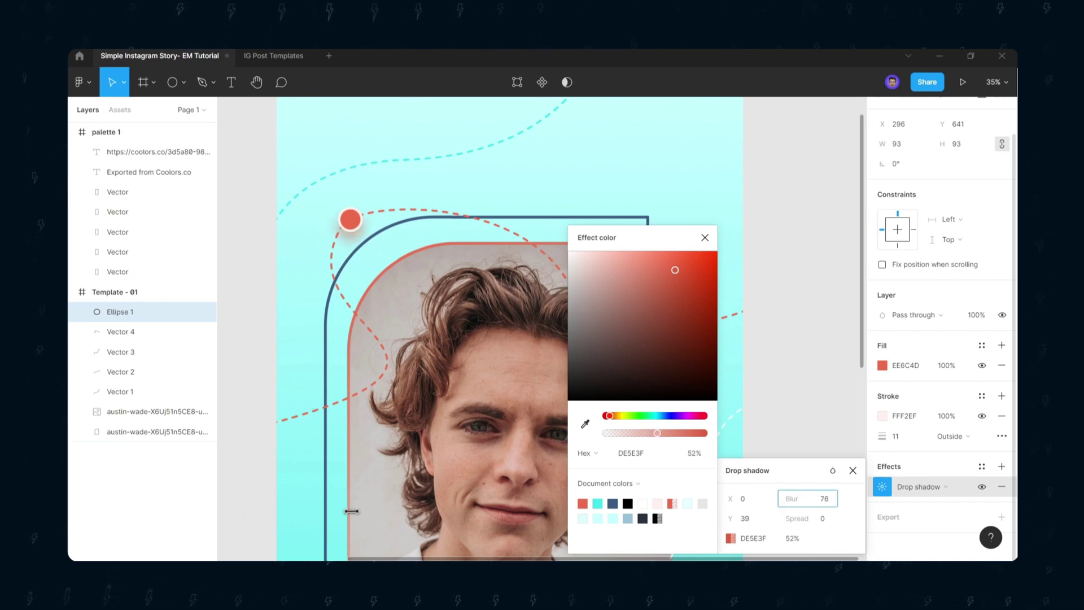
{"action": "left_click_drag", "start_coordinate": [351, 511], "coordinate": [291, 514]}
{"action": "left_click", "coordinate": [706, 237]}
{"action": "scroll", "coordinate": [709, 379], "scroll_direction": "down", "scroll_amount": 4}
{"action": "left_click", "coordinate": [841, 344]}
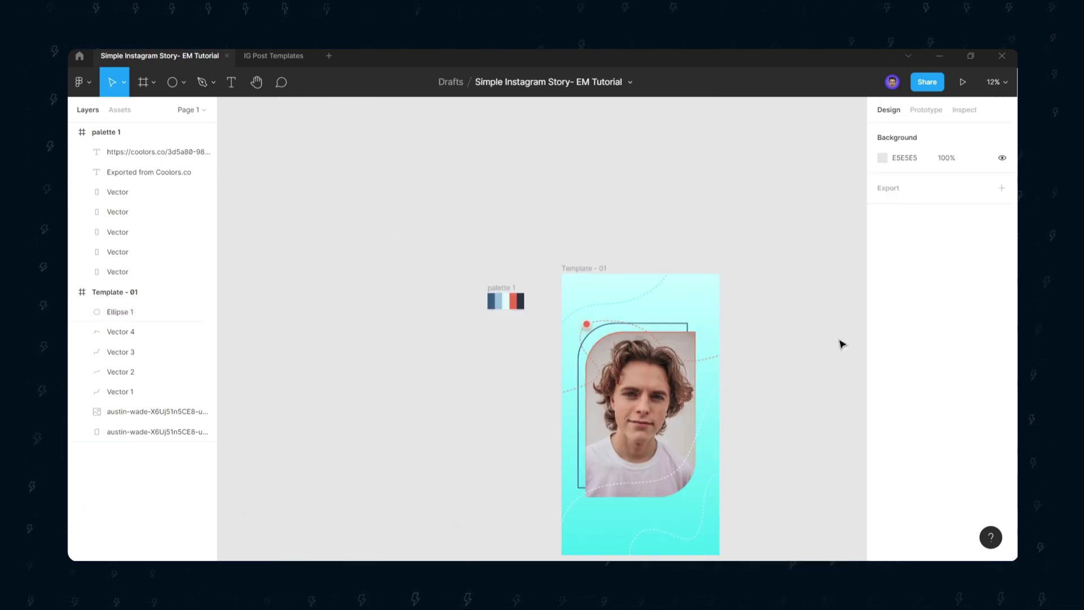
- Shrink the red circle to 59 × 59 on the dashed line and reduce its outside stroke width to 9
{"action": "scroll", "coordinate": [641, 312], "scroll_direction": "down", "scroll_amount": 3}
{"action": "scroll", "coordinate": [458, 234], "scroll_direction": "up", "scroll_amount": 5}
{"action": "left_click", "coordinate": [431, 200]}
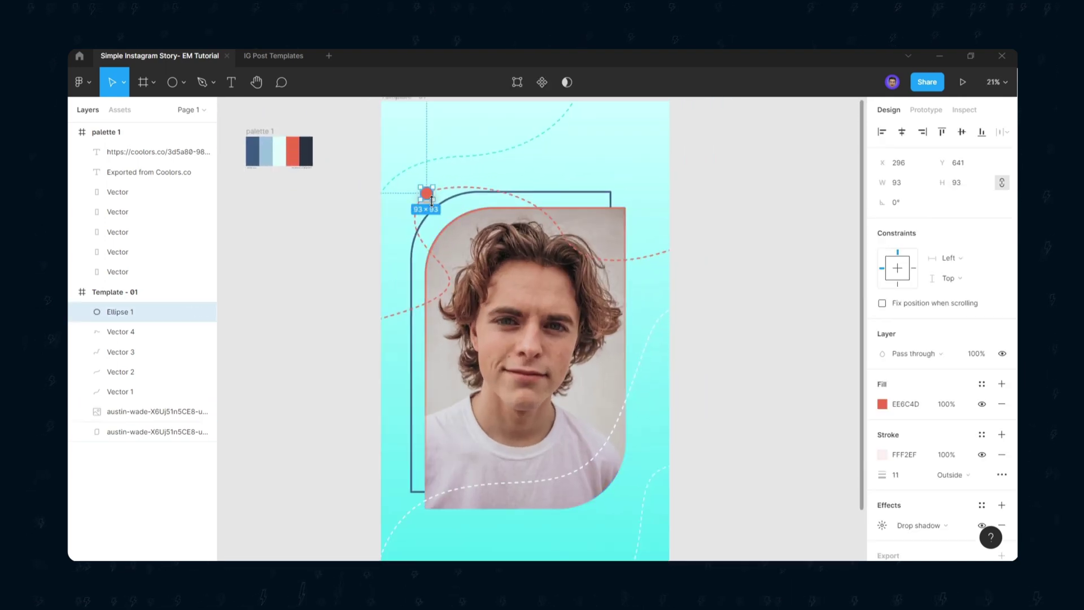
{"action": "scroll", "coordinate": [432, 195], "scroll_direction": "up", "scroll_amount": 5}
{"action": "mouse_move", "coordinate": [430, 189]}
{"action": "left_mouse_down"}
{"action": "mouse_move", "coordinate": [420, 179]}
{"action": "mouse_move", "coordinate": [416, 191]}
{"action": "left_mouse_up"}
{"action": "left_click", "coordinate": [876, 477]}
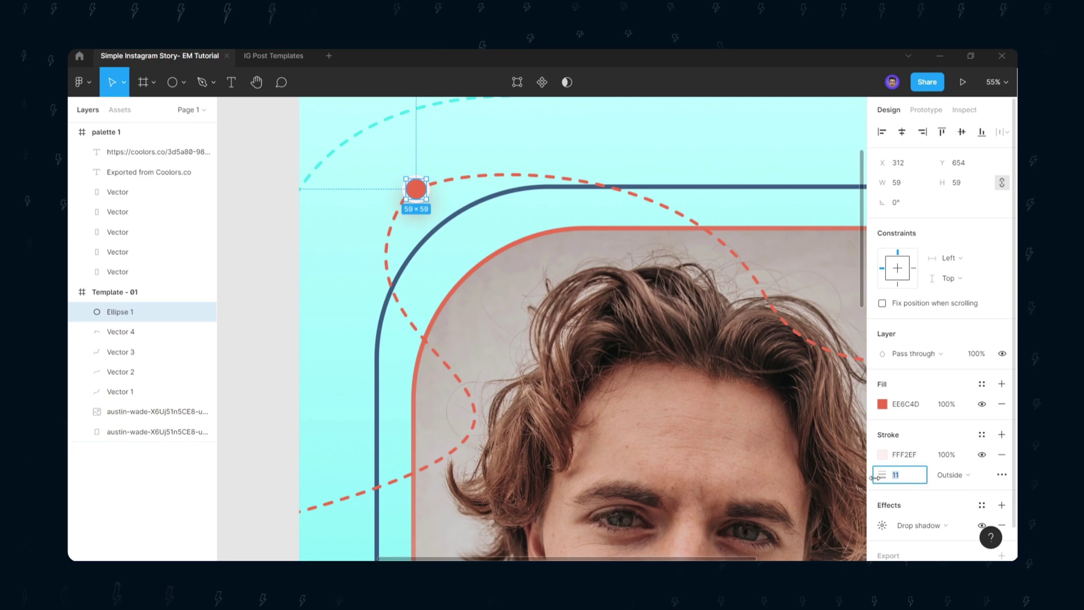
{"action": "key", "text": "Return"}
{"action": "left_click", "coordinate": [251, 263]}
{"action": "scroll", "coordinate": [390, 338], "scroll_direction": "down", "scroll_amount": 5}
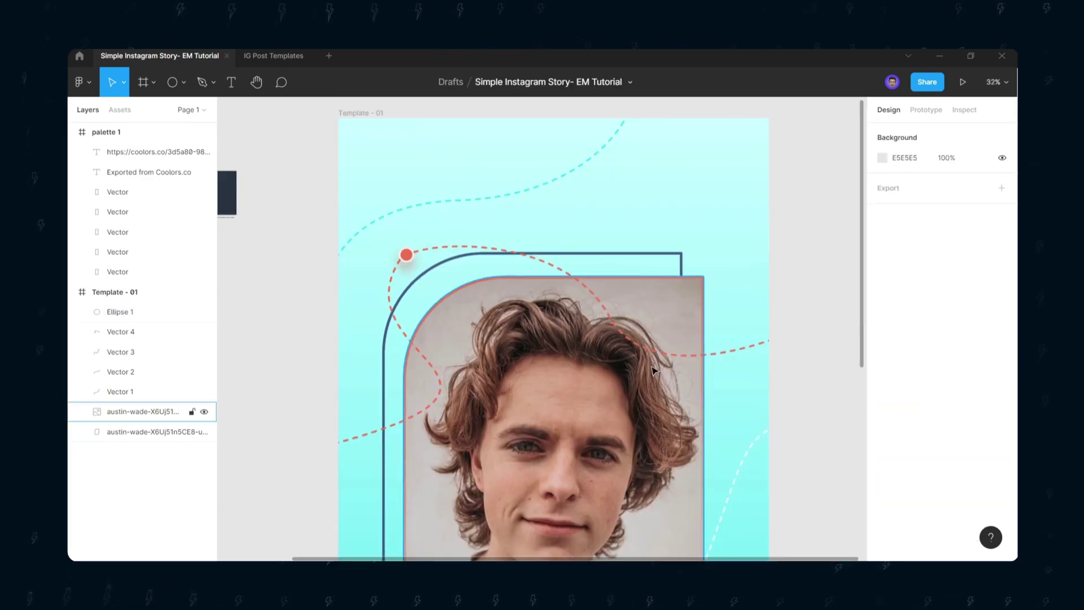
- Copy the red circle onto the white dashed curve at the photo's right edge and fill the copy with turquoise 43E6EC
{"action": "left_click", "coordinate": [382, 188]}
{"action": "key", "text": "ctrl+c"}
{"action": "key", "text": "ctrl+v"}
{"action": "left_click_drag", "start_coordinate": [382, 189], "coordinate": [593, 410]}
{"action": "left_click", "coordinate": [634, 354]}
{"action": "scroll", "coordinate": [633, 353], "scroll_direction": "down", "scroll_amount": 2}
{"action": "left_click", "coordinate": [624, 324]}
{"action": "left_click", "coordinate": [881, 404]}
{"action": "left_click", "coordinate": [776, 503]}
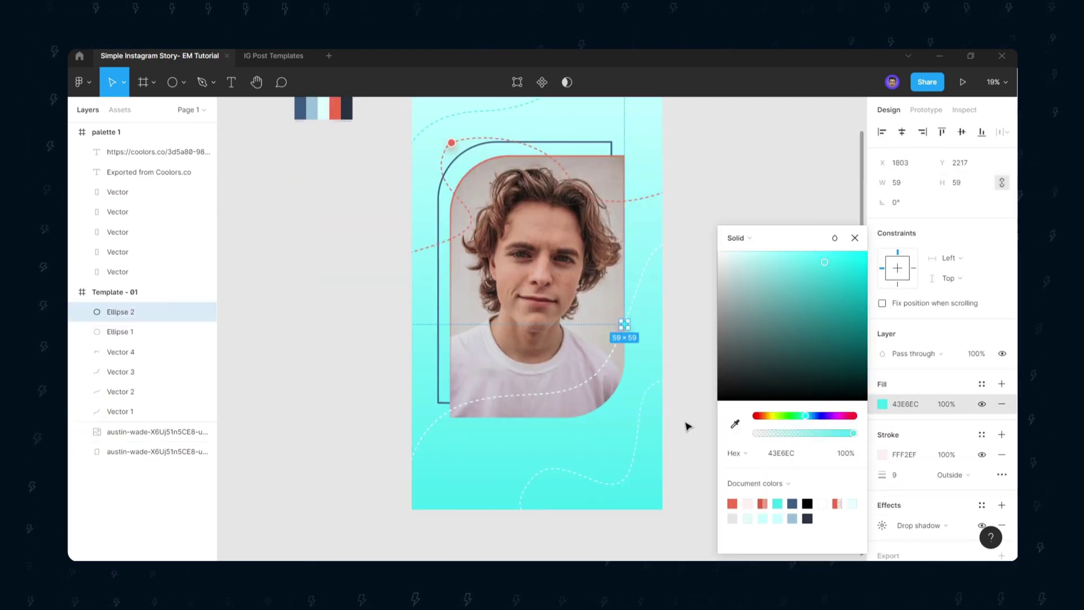
- Recolour the turquoise circle's drop shadow to 71FAFF at 100% opacity and its stroke to a near-white turquoise tint
{"action": "left_click", "coordinate": [881, 525]}
{"action": "left_click", "coordinate": [732, 538]}
{"action": "left_click", "coordinate": [597, 503]}
{"action": "left_click_drag", "start_coordinate": [637, 237], "coordinate": [330, 186]}
{"action": "left_click_drag", "start_coordinate": [358, 227], "coordinate": [336, 200]}
{"action": "left_click", "coordinate": [396, 187]}
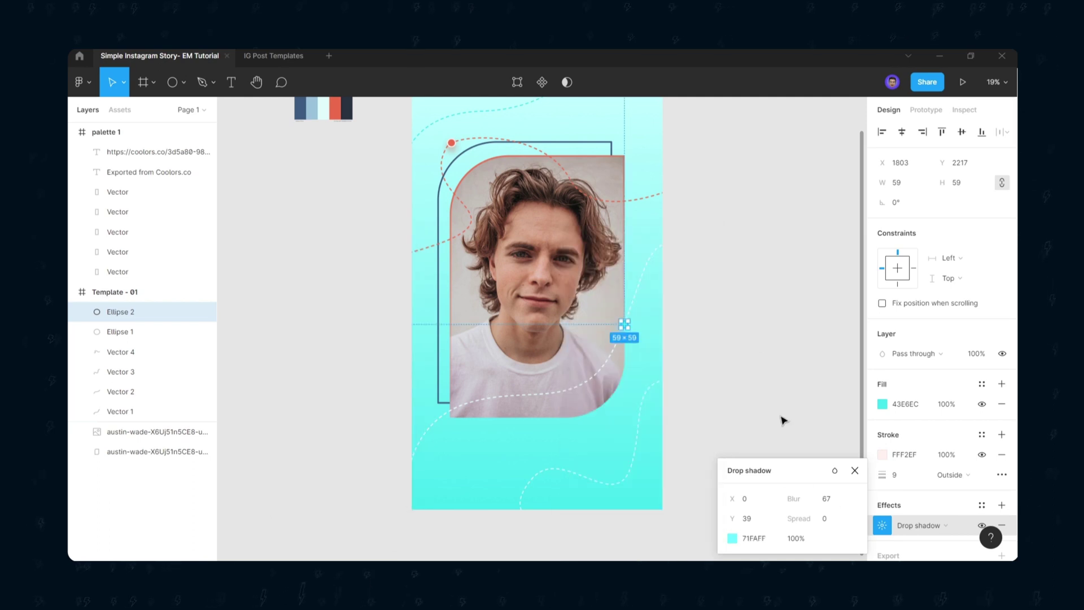
{"action": "left_click", "coordinate": [881, 454]}
{"action": "left_click", "coordinate": [748, 503]}
{"action": "left_click", "coordinate": [731, 252]}
{"action": "left_click", "coordinate": [692, 282]}
- Place a copy of the turquoise circle on the lower white dashed curve, below the photo
{"action": "left_click", "coordinate": [624, 324]}
{"action": "key", "text": "ctrl+v"}
{"action": "left_click_drag", "start_coordinate": [624, 324], "coordinate": [539, 474]}
- Place a copy of the red circle where the red dashed line crosses the photo's right edge
{"action": "left_click_drag", "start_coordinate": [750, 259], "coordinate": [777, 423]}
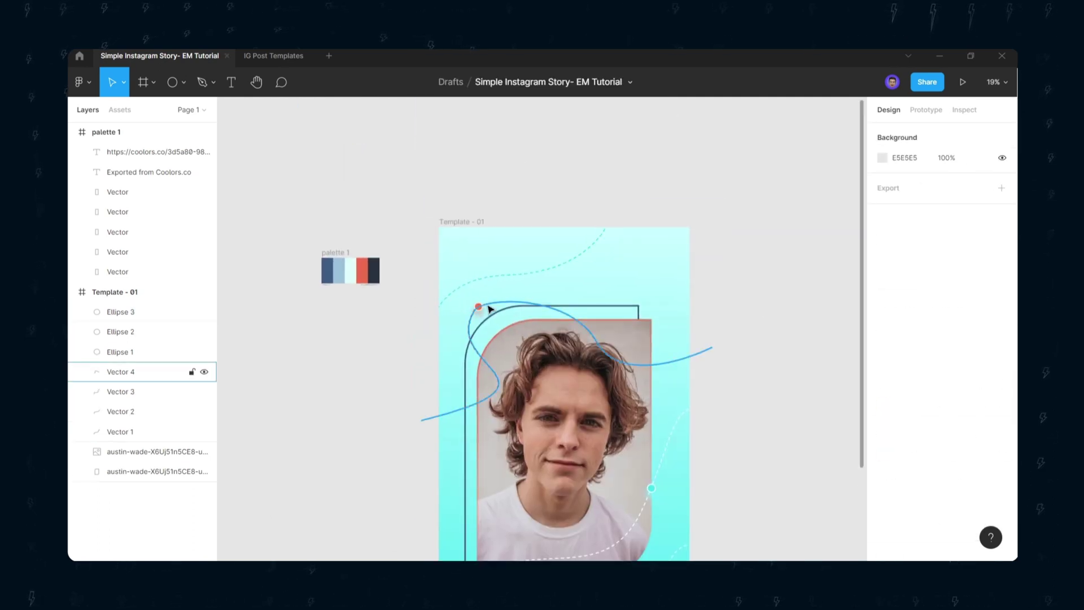
{"action": "left_click", "coordinate": [478, 307]}
{"action": "key", "text": "ctrl+v"}
{"action": "left_click_drag", "start_coordinate": [478, 307], "coordinate": [651, 364]}
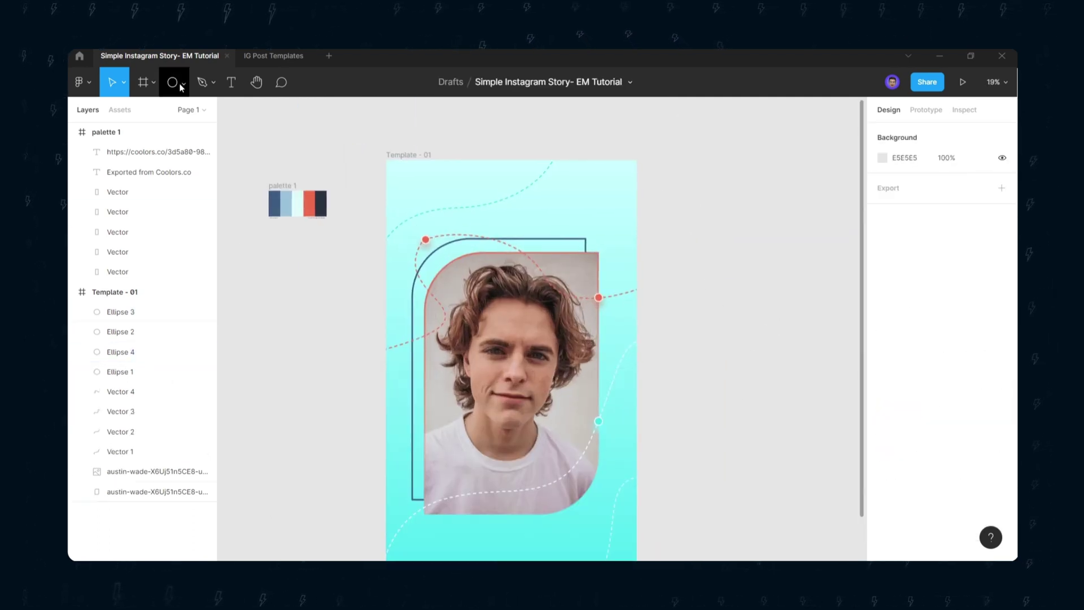
- Draw a rectangle about 1157 × 479 over the photo's lower-right corner and round its corners with a radius of 84
{"action": "left_click", "coordinate": [183, 83]}
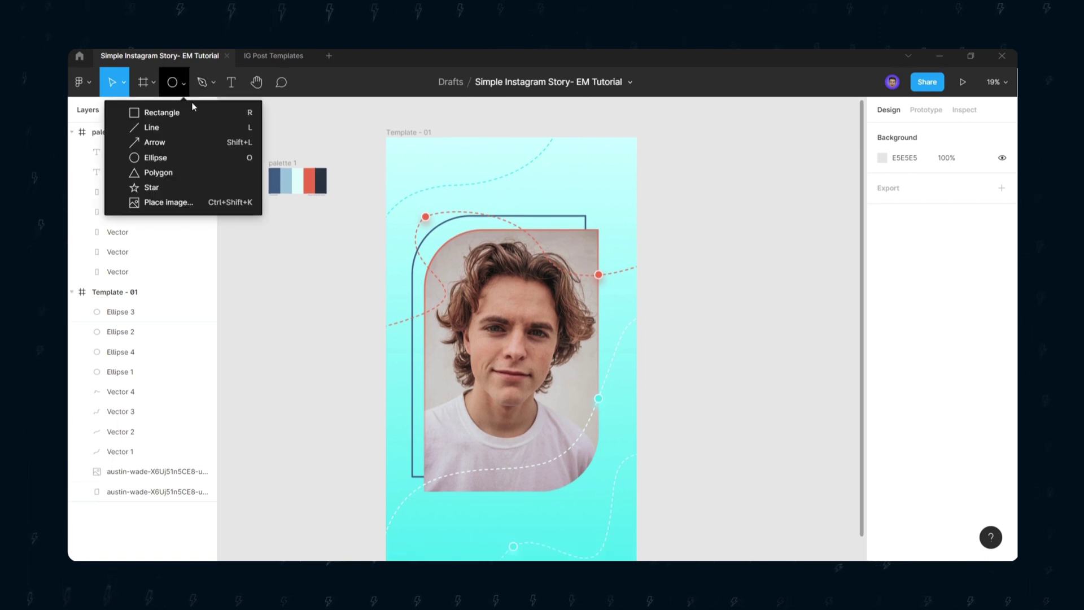
{"action": "left_click", "coordinate": [198, 117]}
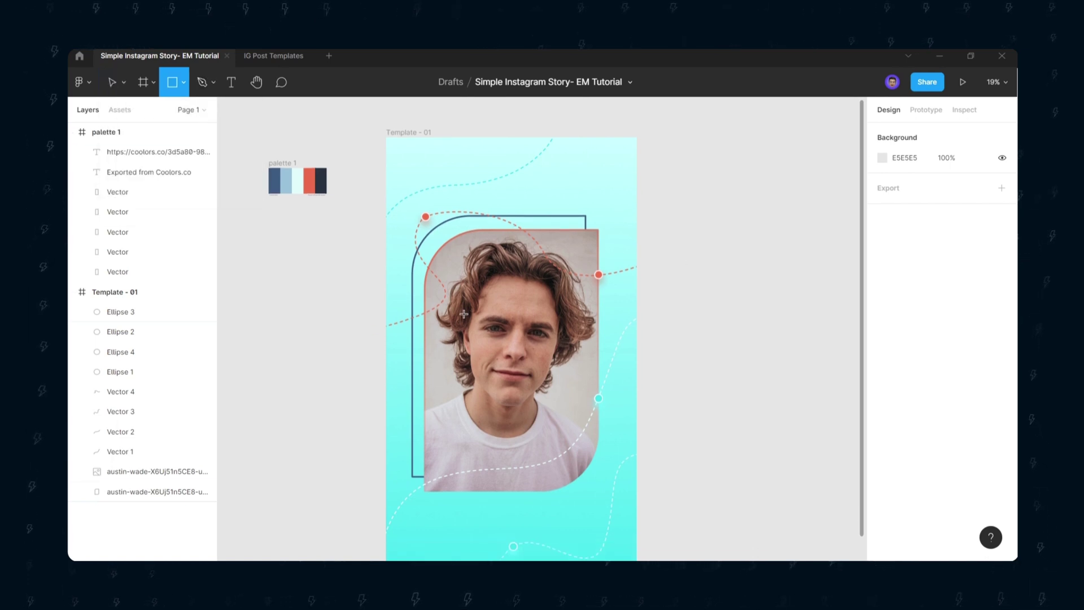
{"action": "scroll", "coordinate": [538, 416], "scroll_direction": "down", "scroll_amount": 4}
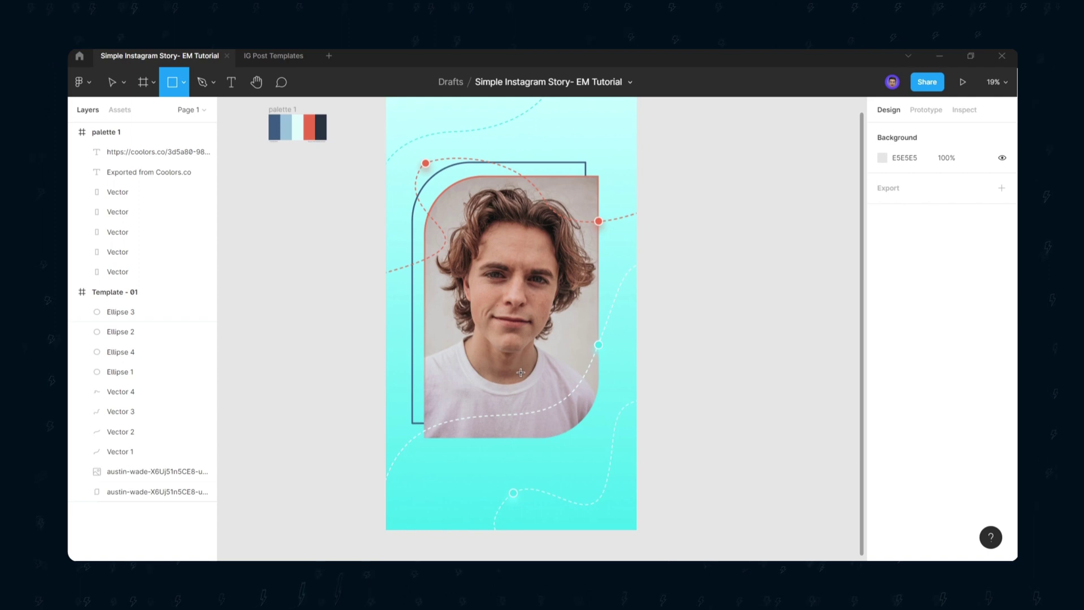
{"action": "mouse_move", "coordinate": [492, 343]}
{"action": "left_mouse_down"}
{"action": "mouse_move", "coordinate": [534, 371]}
{"action": "mouse_move", "coordinate": [627, 399]}
{"action": "left_mouse_up"}
{"action": "left_click_drag", "start_coordinate": [553, 374], "coordinate": [546, 383]}
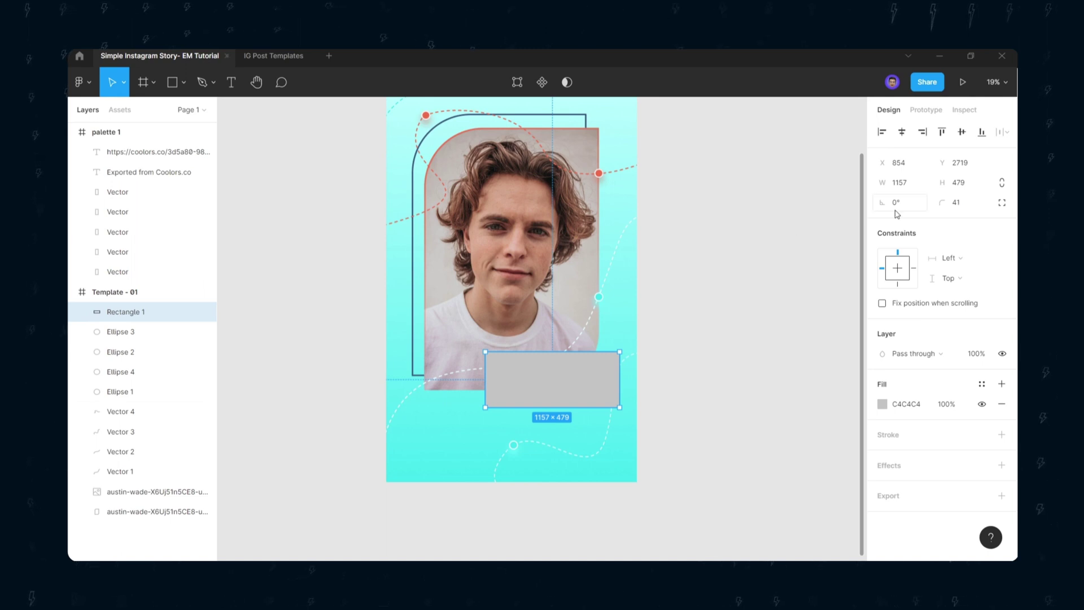
{"action": "left_click_drag", "start_coordinate": [944, 199], "coordinate": [243, 236]}
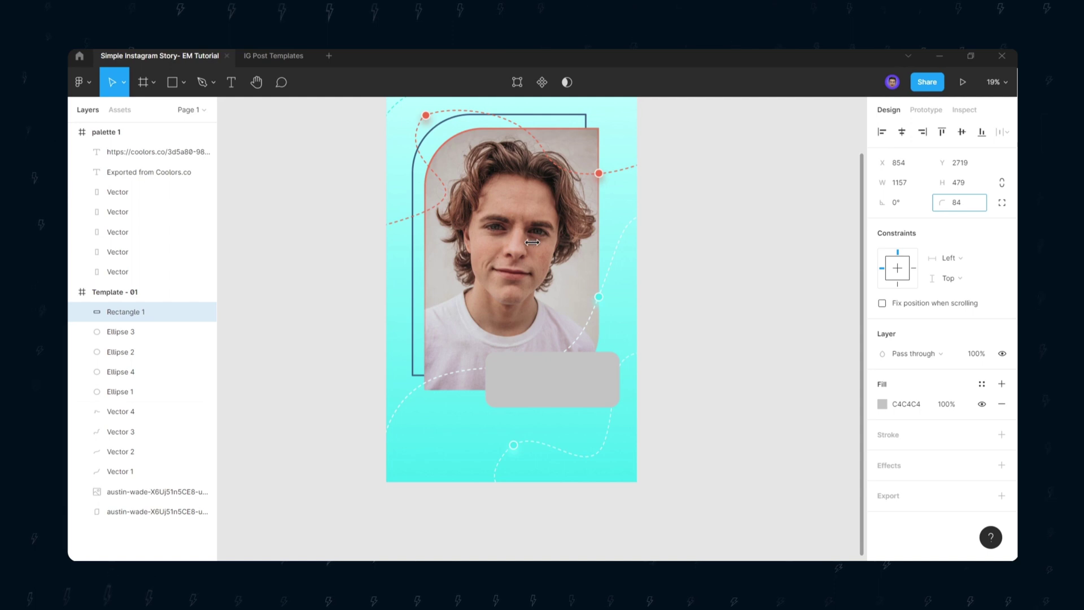
- Change the rectangle's fill to a linear gradient with near-white stops, FFFDFD at 100% on top and FDFDFD at 0% below
{"action": "left_click", "coordinate": [881, 404]}
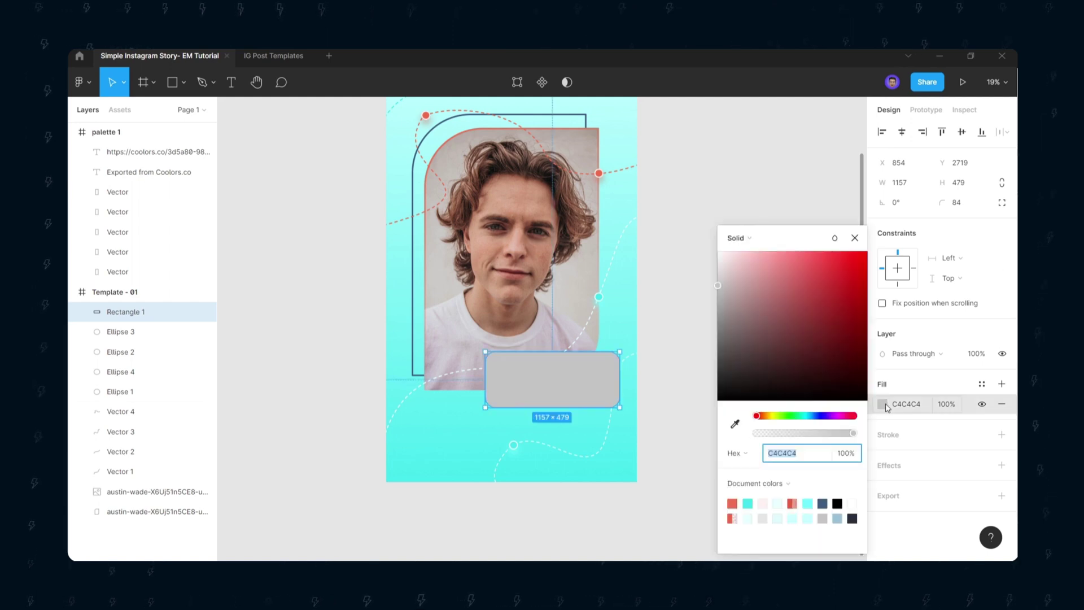
{"action": "left_click", "coordinate": [736, 237]}
{"action": "left_click", "coordinate": [753, 253]}
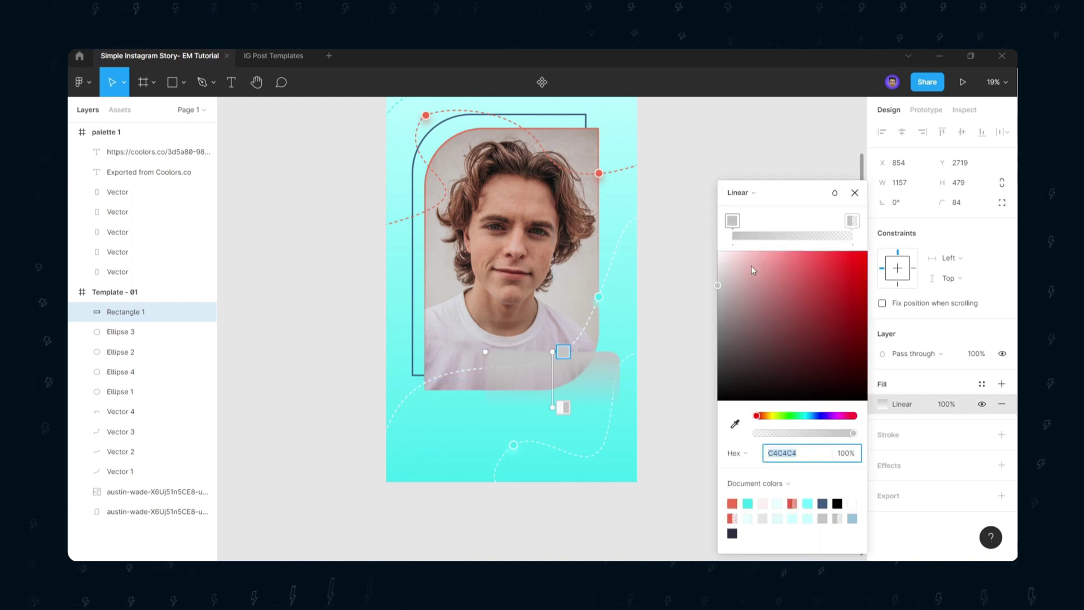
{"action": "left_click", "coordinate": [732, 222]}
{"action": "left_click_drag", "start_coordinate": [747, 282], "coordinate": [642, 231]}
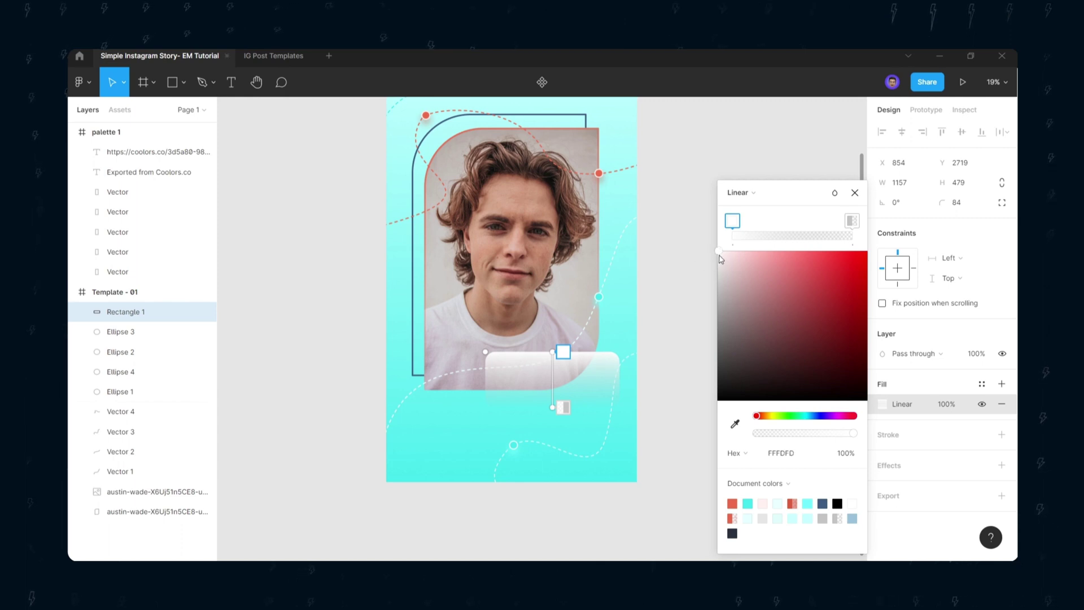
{"action": "left_click", "coordinate": [852, 221]}
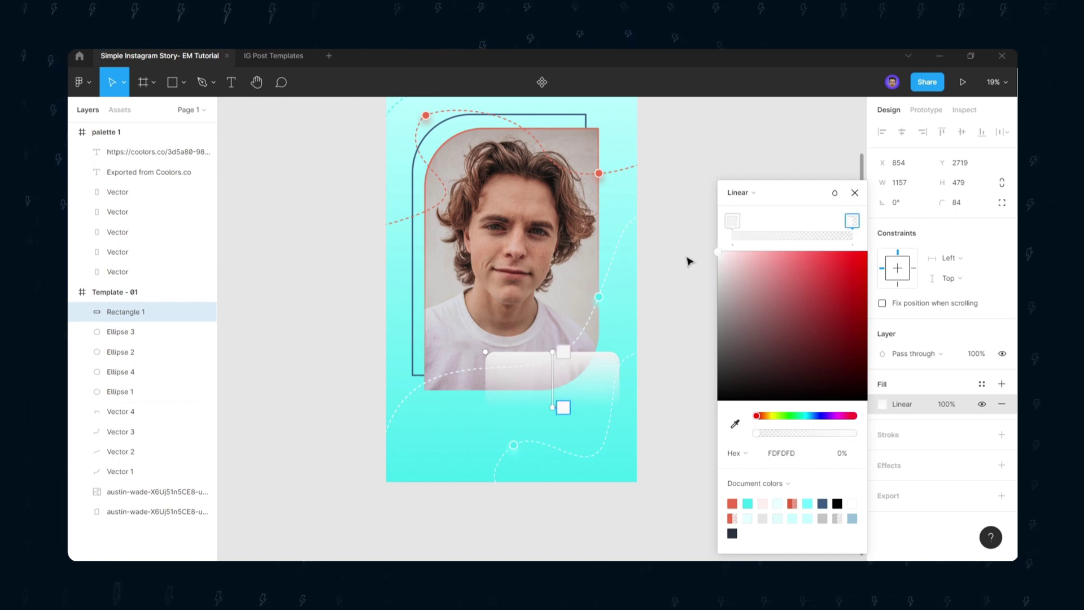
- Set the rectangle's upper gradient stop to F3F3F3 at 81% opacity and the lower stop to EFEFEF at 17%
{"action": "left_click", "coordinate": [733, 221]}
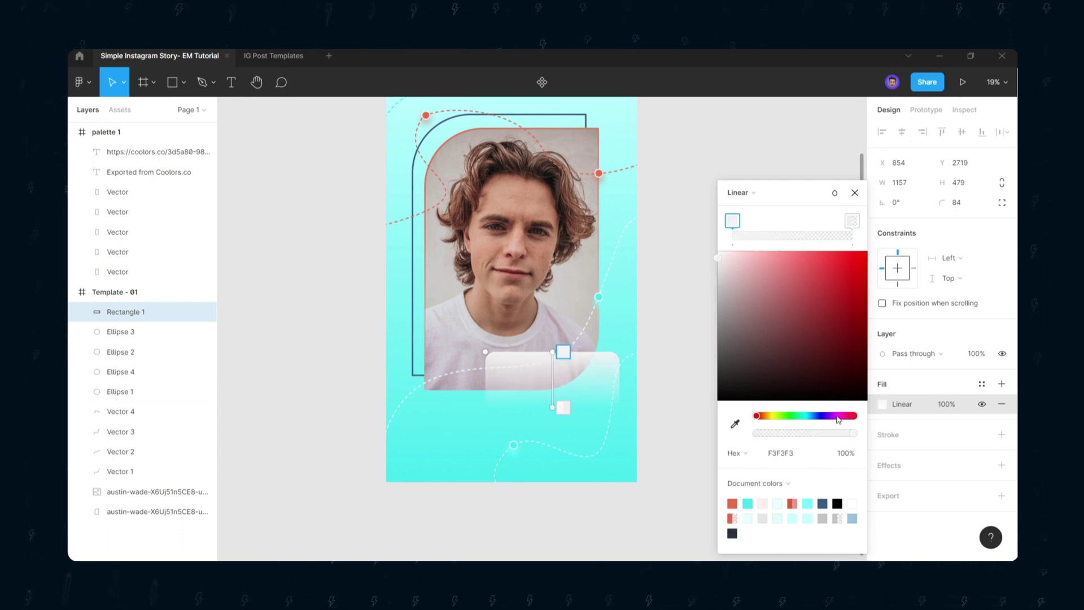
{"action": "left_click", "coordinate": [842, 452]}
{"action": "type", "text": "81"}
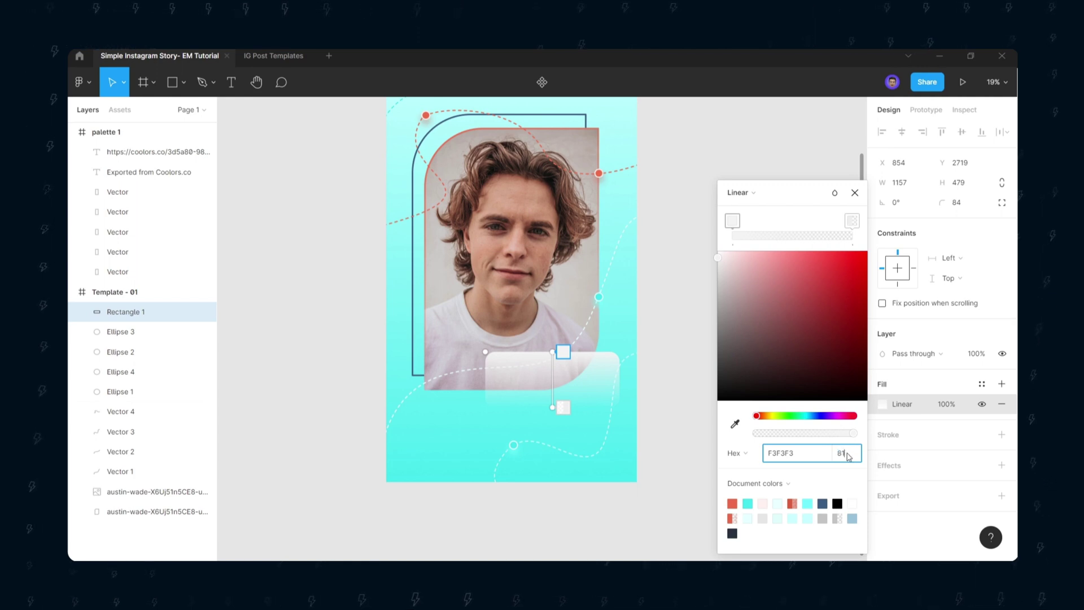
{"action": "key", "text": "Return"}
{"action": "left_click", "coordinate": [851, 221]}
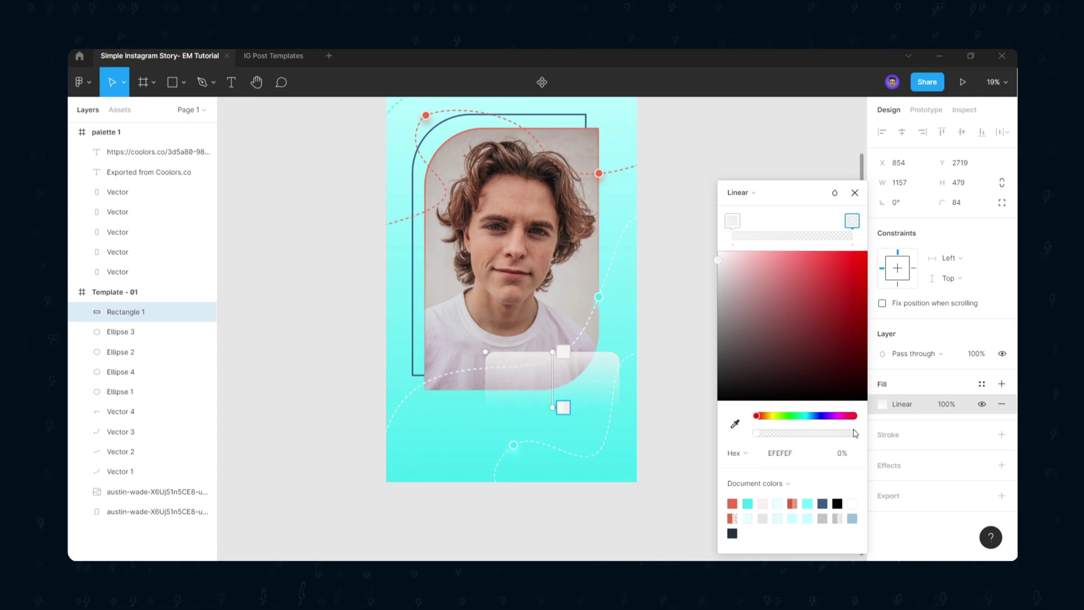
{"action": "left_click_drag", "start_coordinate": [783, 442], "coordinate": [792, 444]}
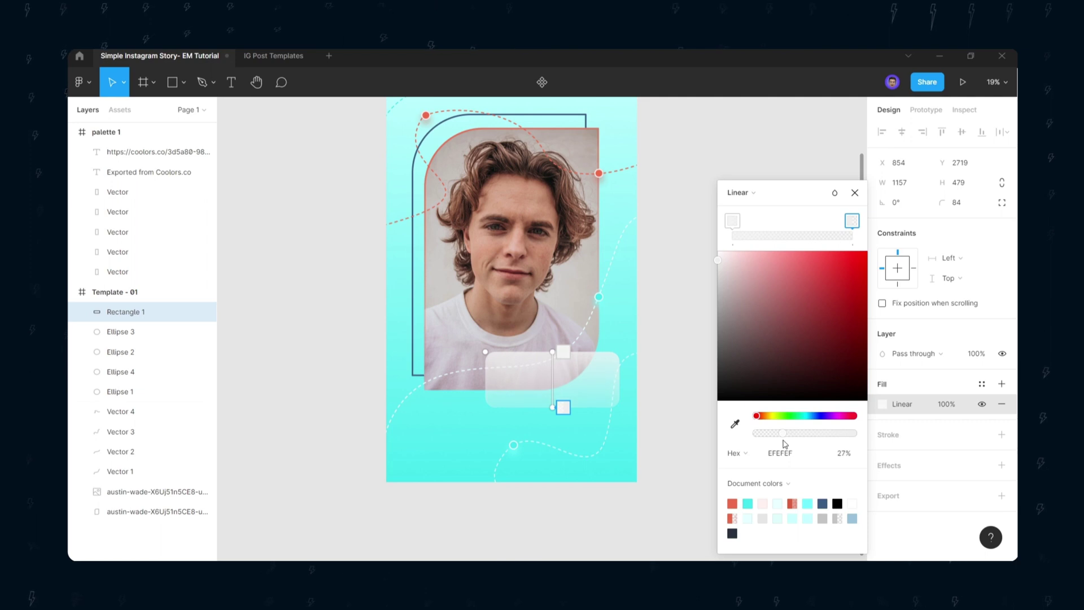
{"action": "left_click", "coordinate": [821, 476]}
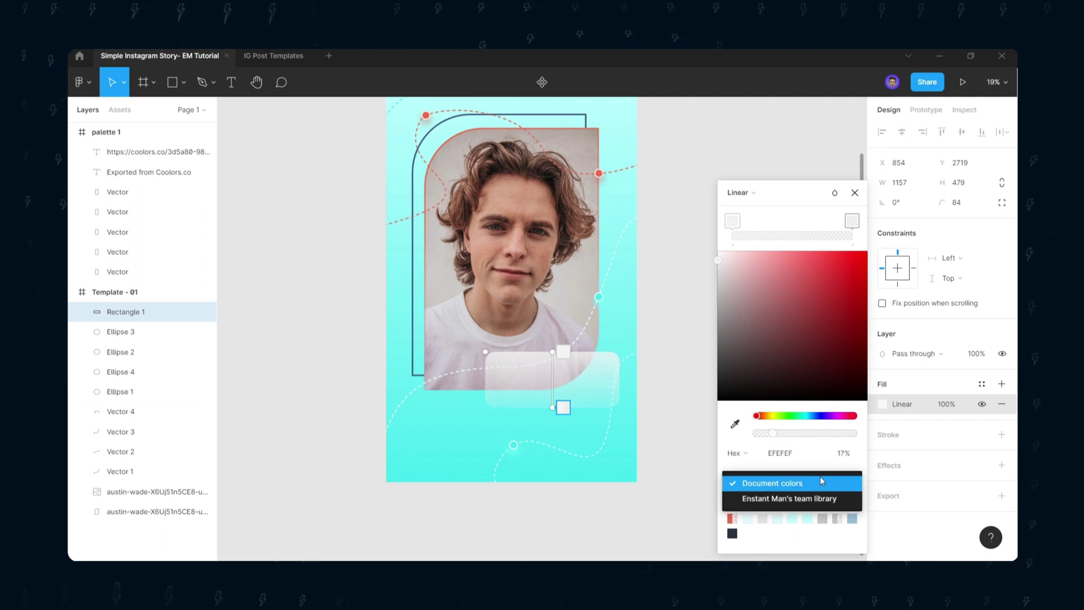
{"action": "left_click", "coordinate": [817, 212]}
{"action": "left_click", "coordinate": [854, 192]}
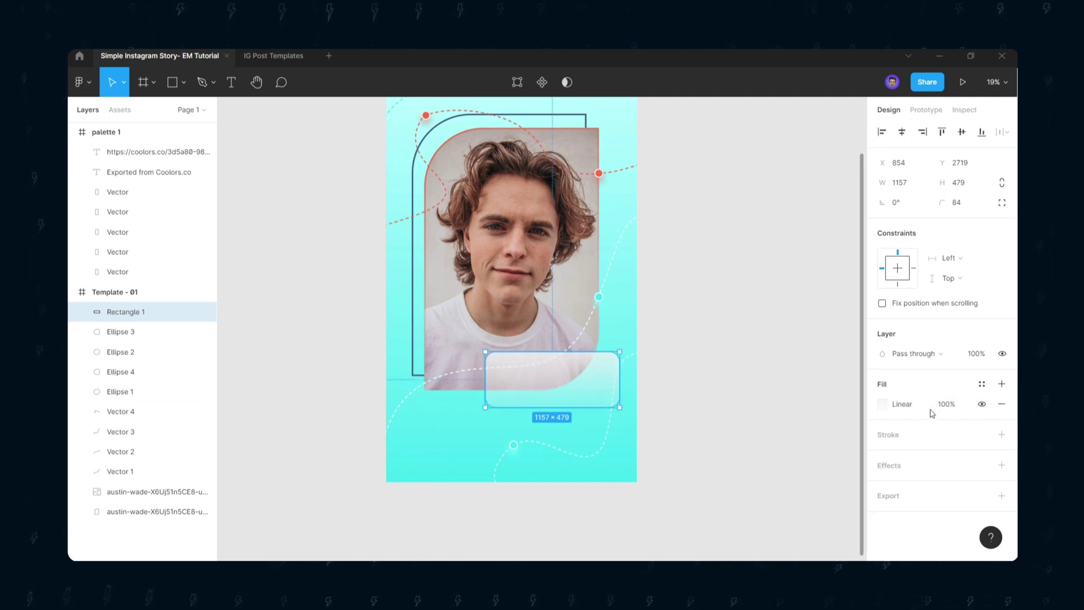
- Add a Background blur effect to the rectangle with a blur value of 48
{"action": "left_click", "coordinate": [893, 473]}
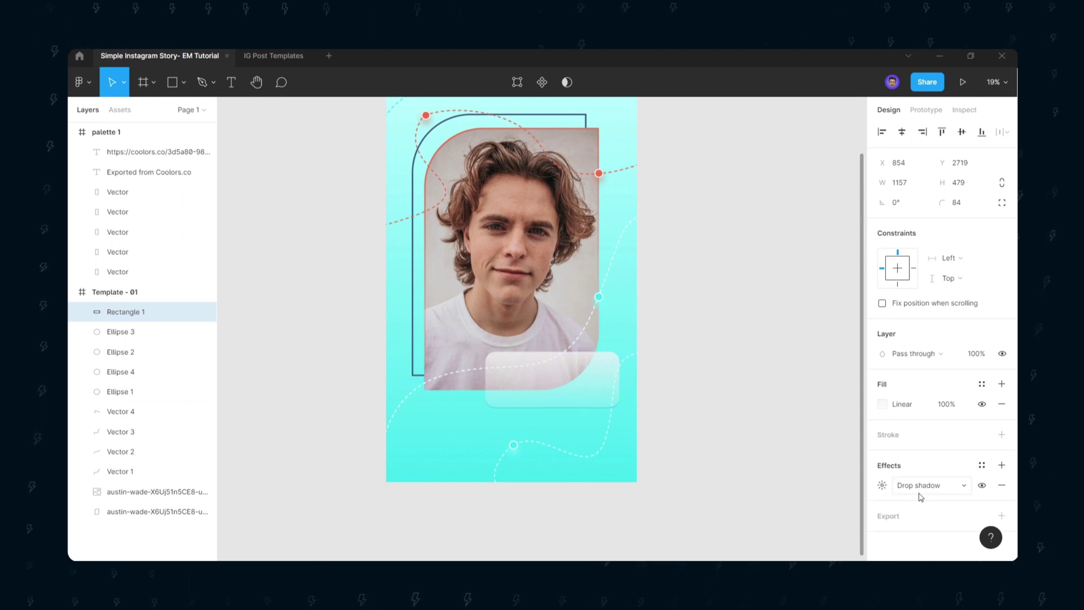
{"action": "left_click", "coordinate": [910, 486]}
{"action": "left_click", "coordinate": [919, 516]}
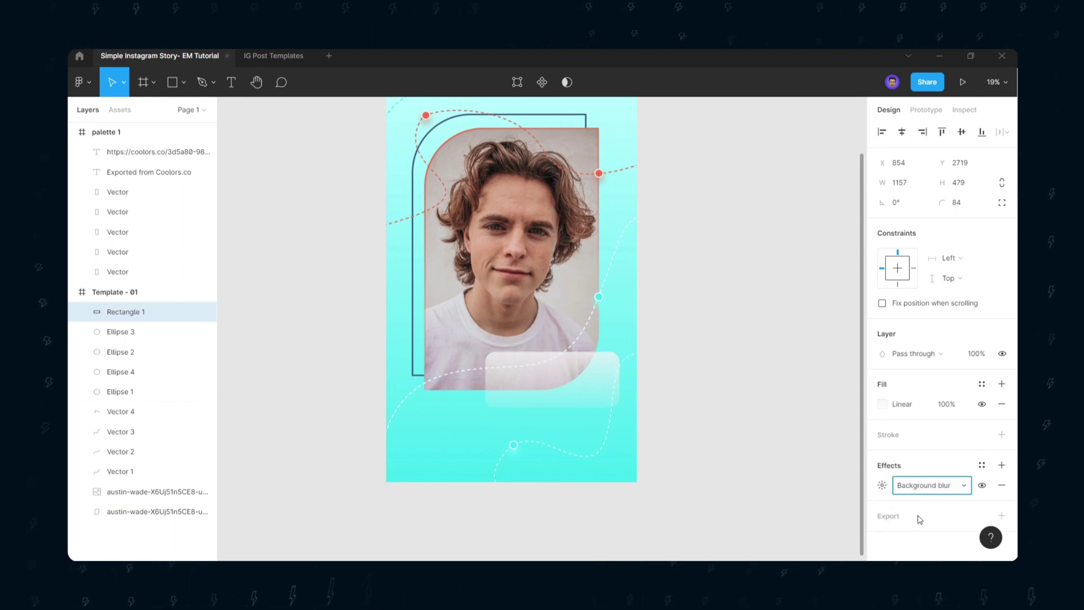
{"action": "left_click", "coordinate": [882, 486]}
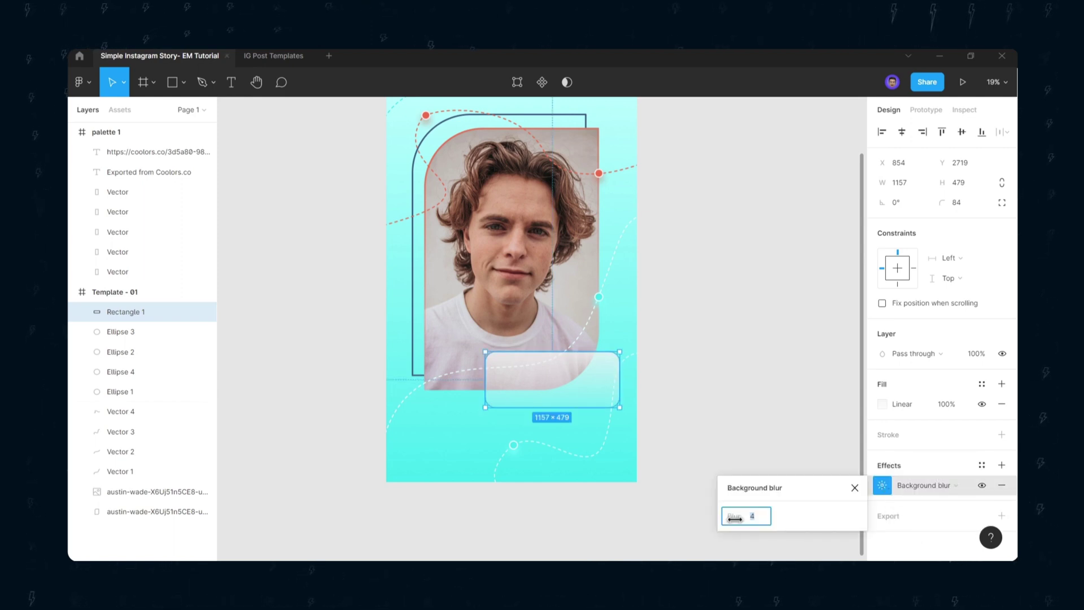
{"action": "left_click_drag", "start_coordinate": [735, 517], "coordinate": [761, 519]}
{"action": "left_click_drag", "start_coordinate": [871, 520], "coordinate": [421, 508]}
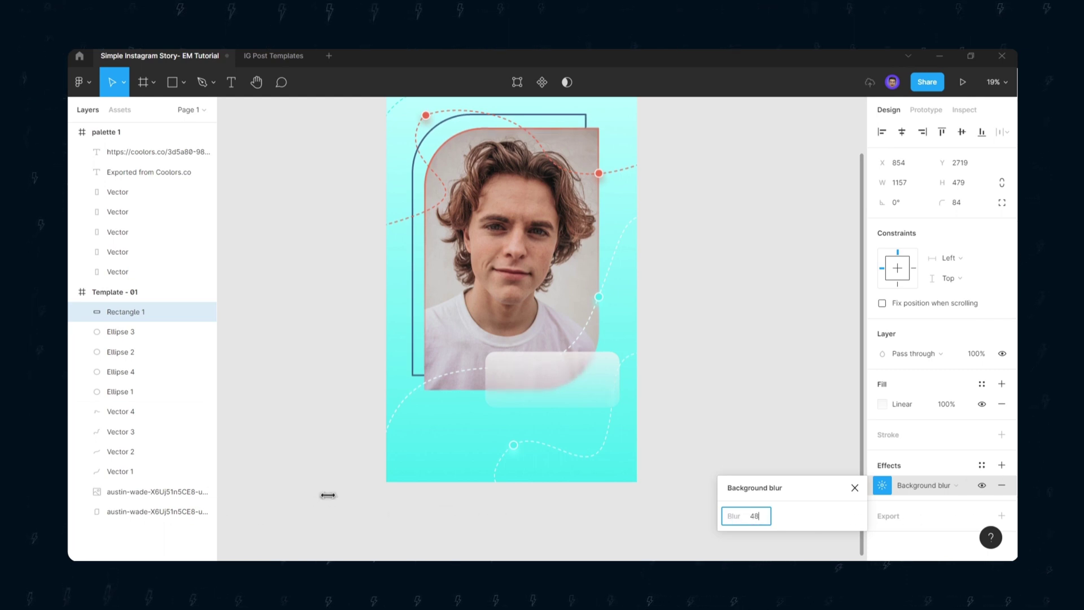
- Increase the frosted panel's background blur to about 60
{"action": "left_click_drag", "start_coordinate": [328, 495], "coordinate": [386, 510]}
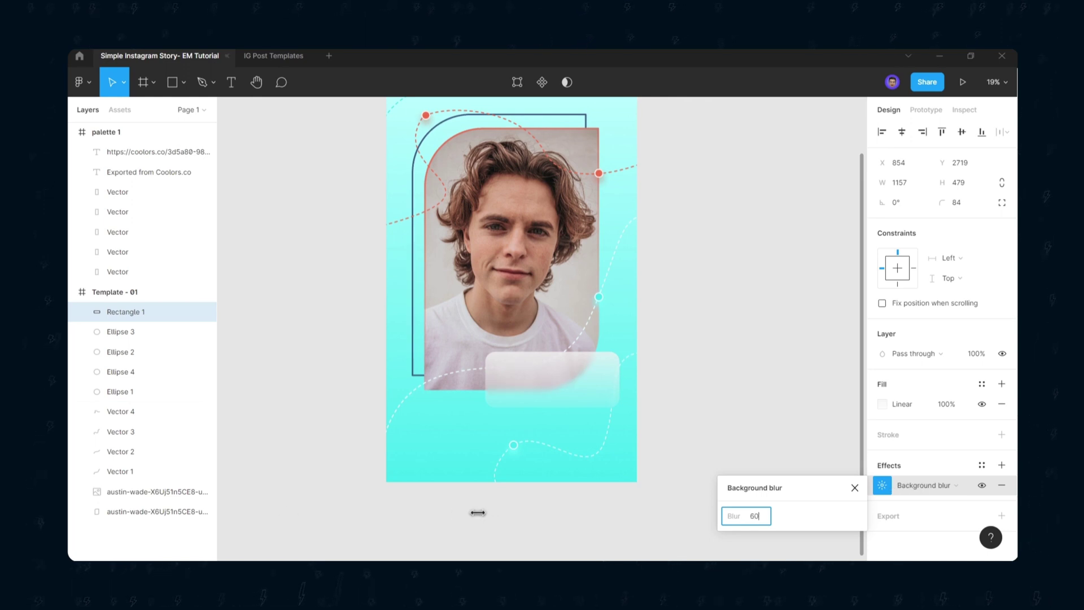
{"action": "left_click", "coordinate": [712, 390]}
{"action": "left_click", "coordinate": [566, 390]}
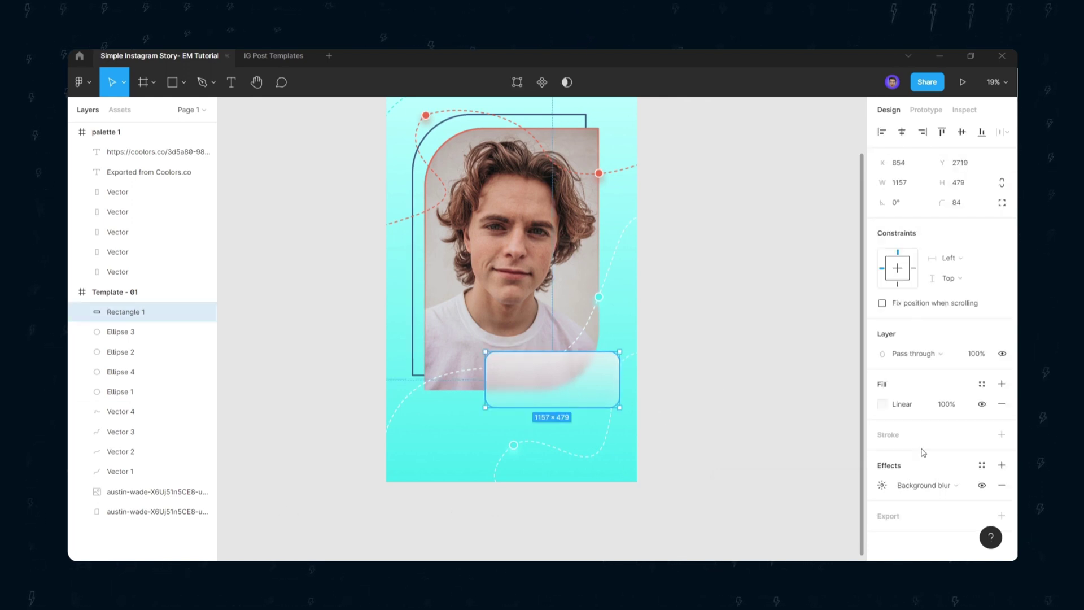
- Set the panel's upper gradient fill stop to 61% opacity and the lower EFEFEF stop to 22%
{"action": "left_click", "coordinate": [886, 404]}
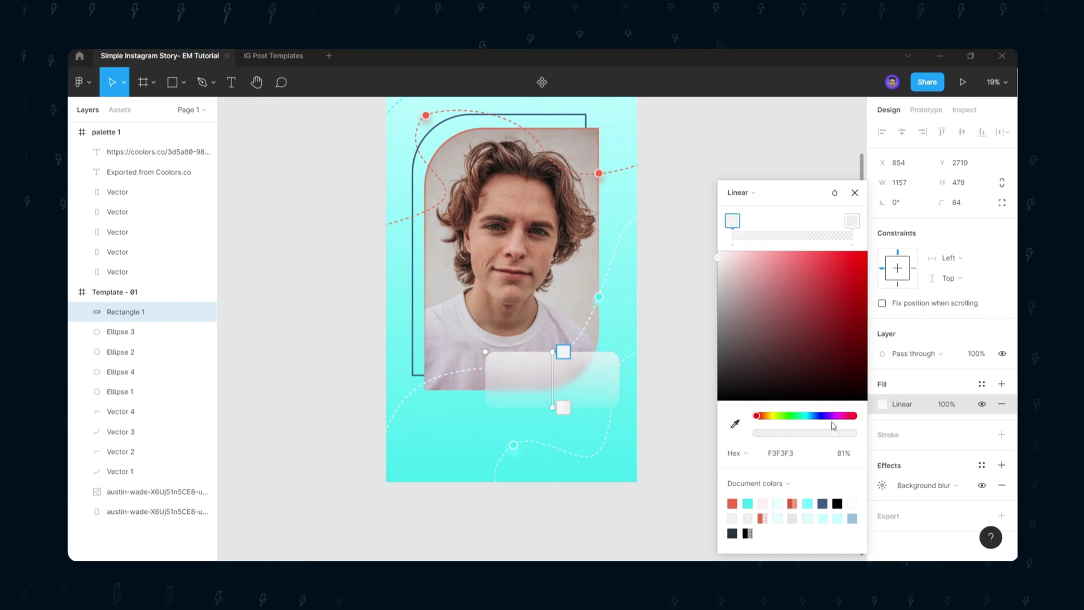
{"action": "left_click_drag", "start_coordinate": [818, 439], "coordinate": [795, 441]}
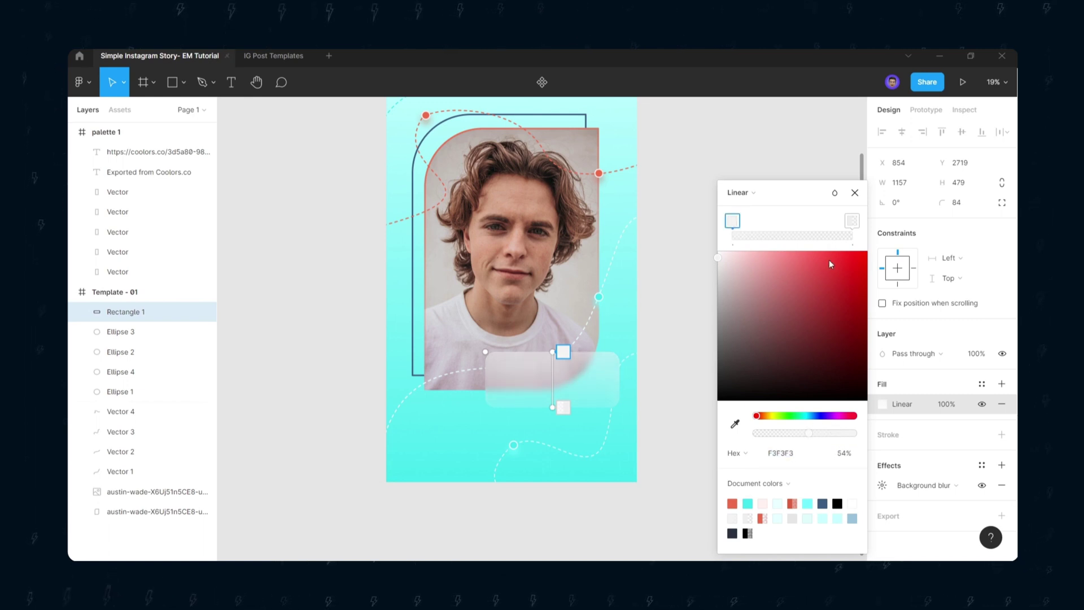
{"action": "left_click_drag", "start_coordinate": [808, 433], "coordinate": [816, 433]}
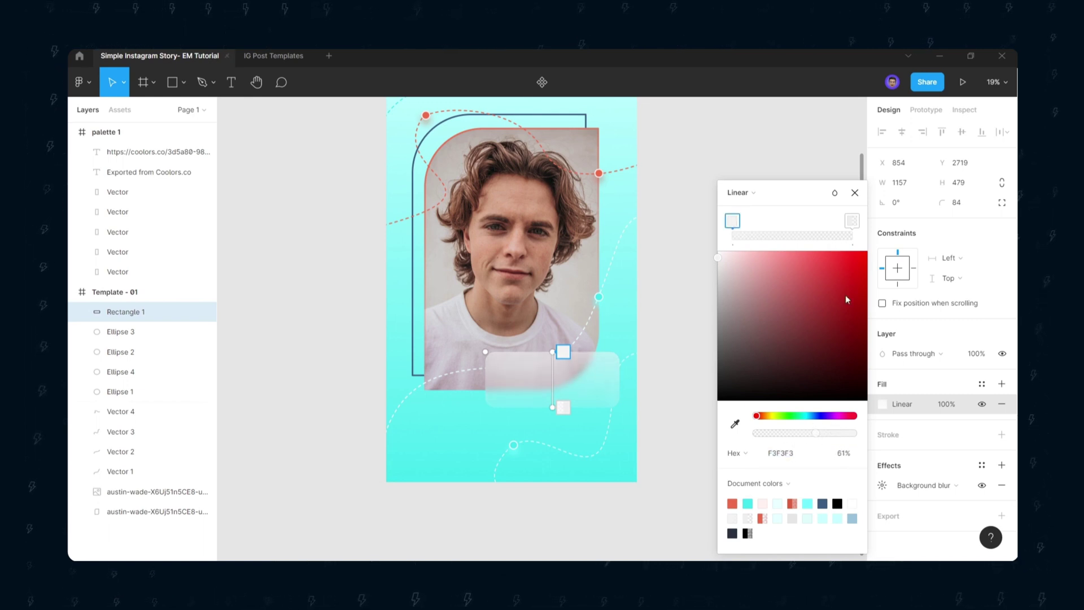
{"action": "left_click", "coordinate": [851, 221]}
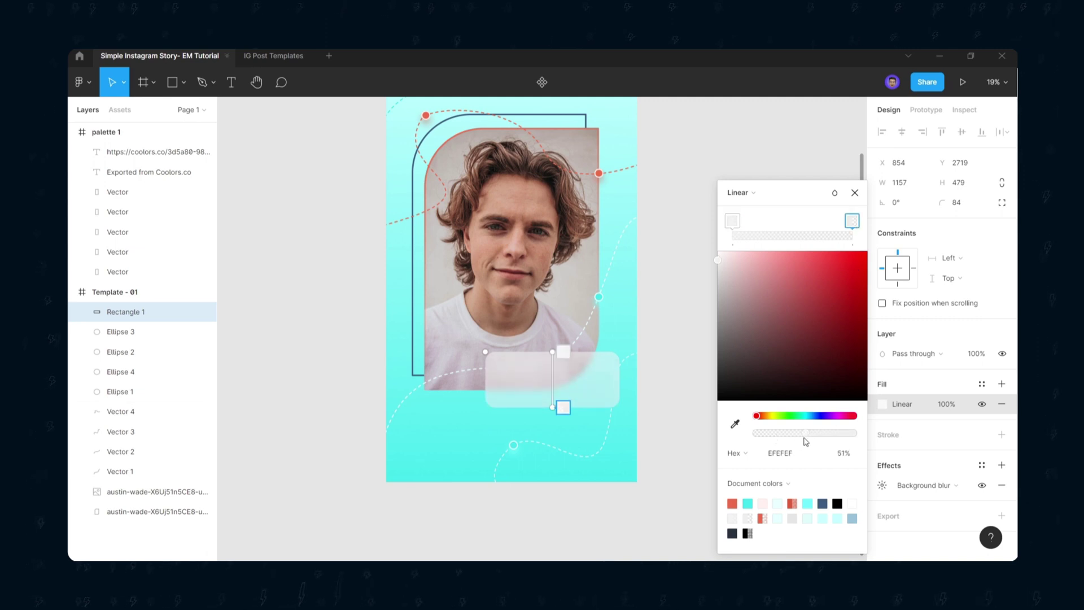
{"action": "mouse_move", "coordinate": [813, 433]}
{"action": "left_mouse_down"}
{"action": "mouse_move", "coordinate": [726, 440]}
{"action": "mouse_move", "coordinate": [794, 434]}
{"action": "left_mouse_up"}
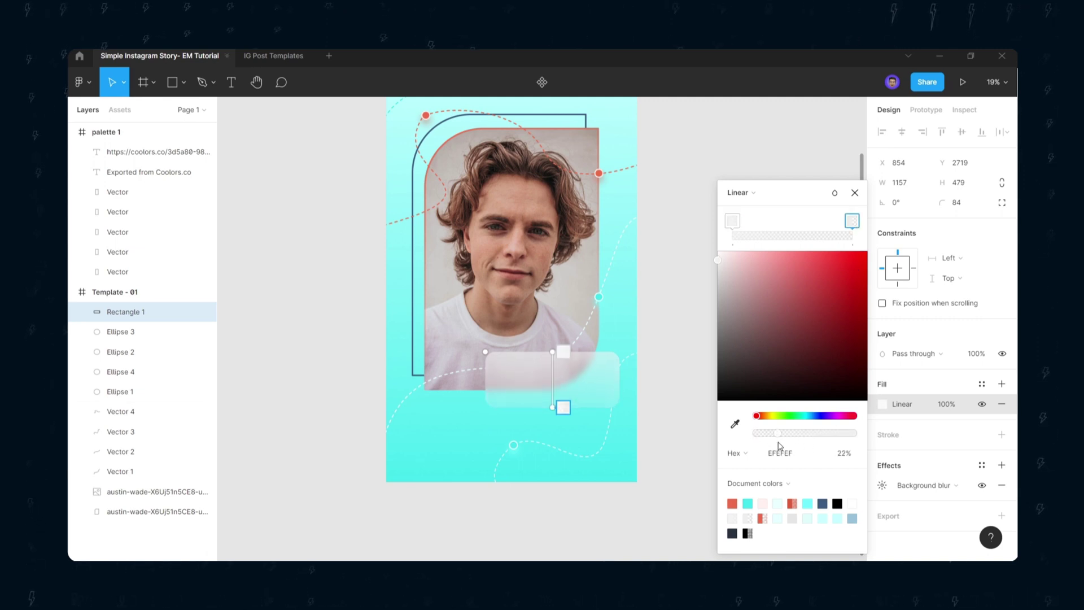
{"action": "left_click", "coordinate": [889, 438]}
- Add a stroke to the panel, make it a linear gradient and tilt the gradient diagonally across the panel
{"action": "left_click", "coordinate": [892, 443]}
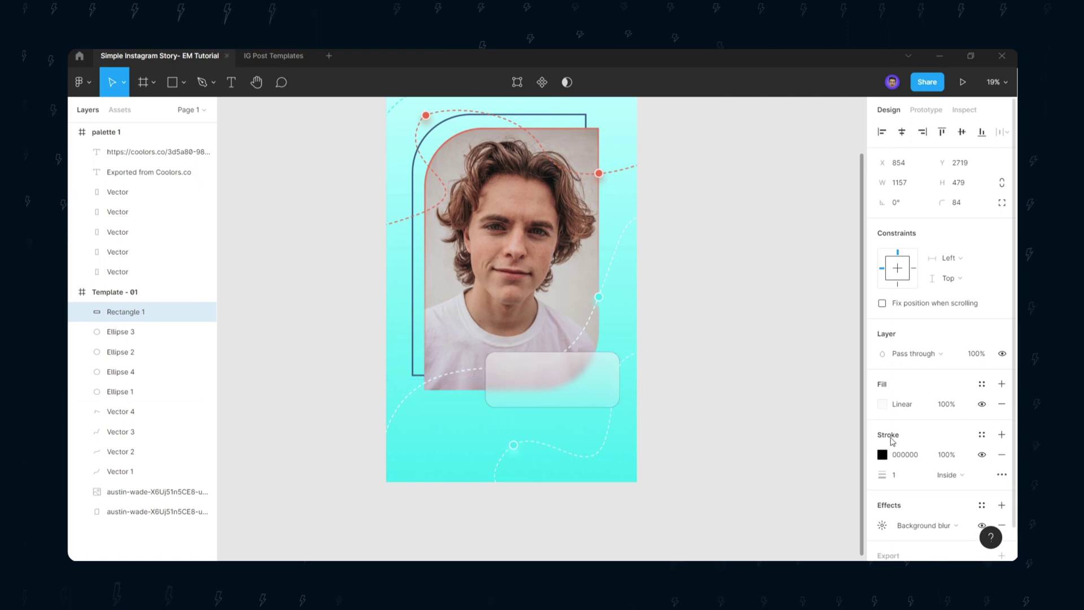
{"action": "left_click", "coordinate": [882, 454]}
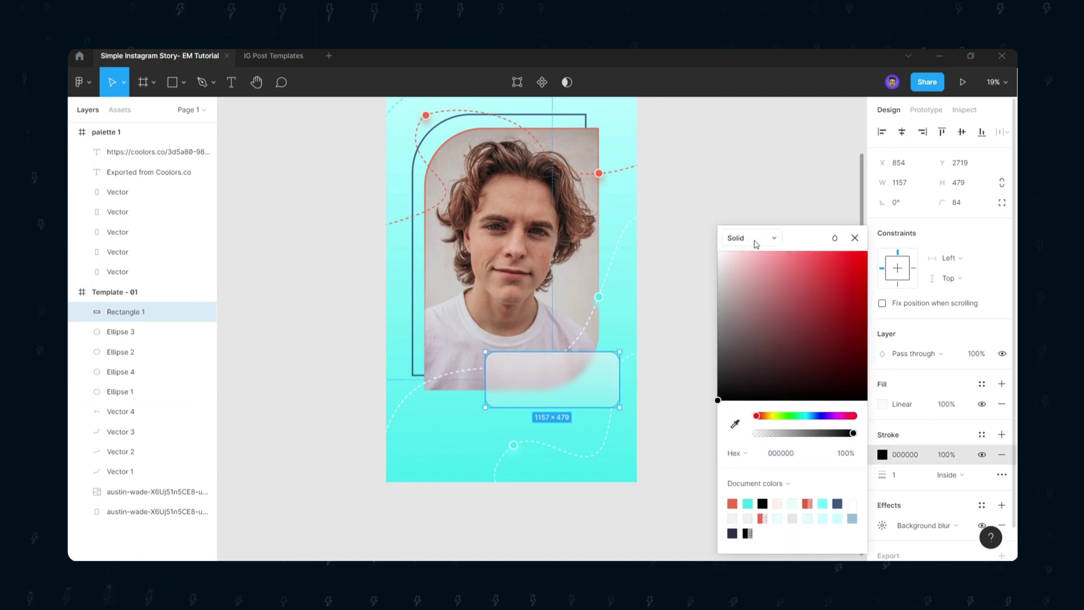
{"action": "left_click", "coordinate": [749, 237]}
{"action": "left_click", "coordinate": [744, 249]}
{"action": "left_click_drag", "start_coordinate": [563, 351], "coordinate": [532, 340]}
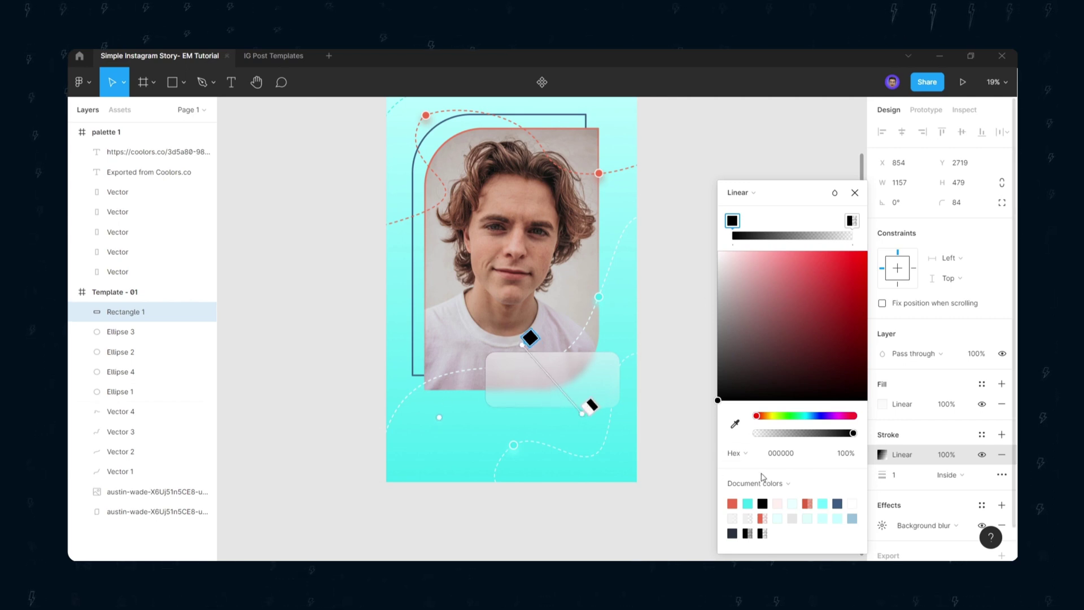
- Set the stroke gradient's first stop to white FFFFFF at 100% and the stroke width to 9
{"action": "left_click", "coordinate": [733, 516]}
{"action": "left_click_drag", "start_coordinate": [783, 308], "coordinate": [689, 243]}
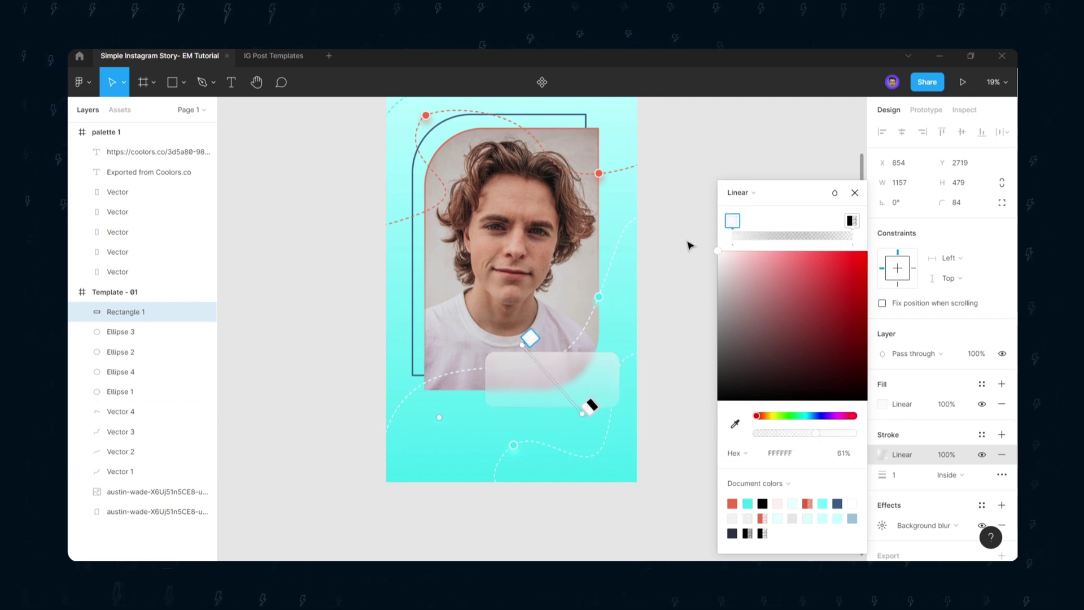
{"action": "left_click_drag", "start_coordinate": [818, 433], "coordinate": [855, 433]}
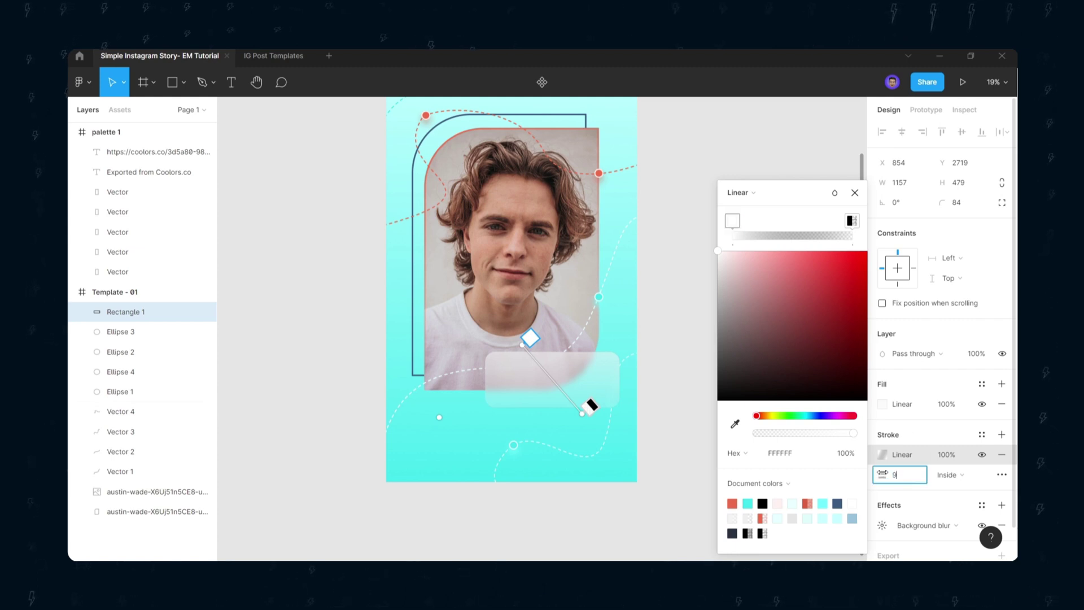
{"action": "key", "text": "Return"}
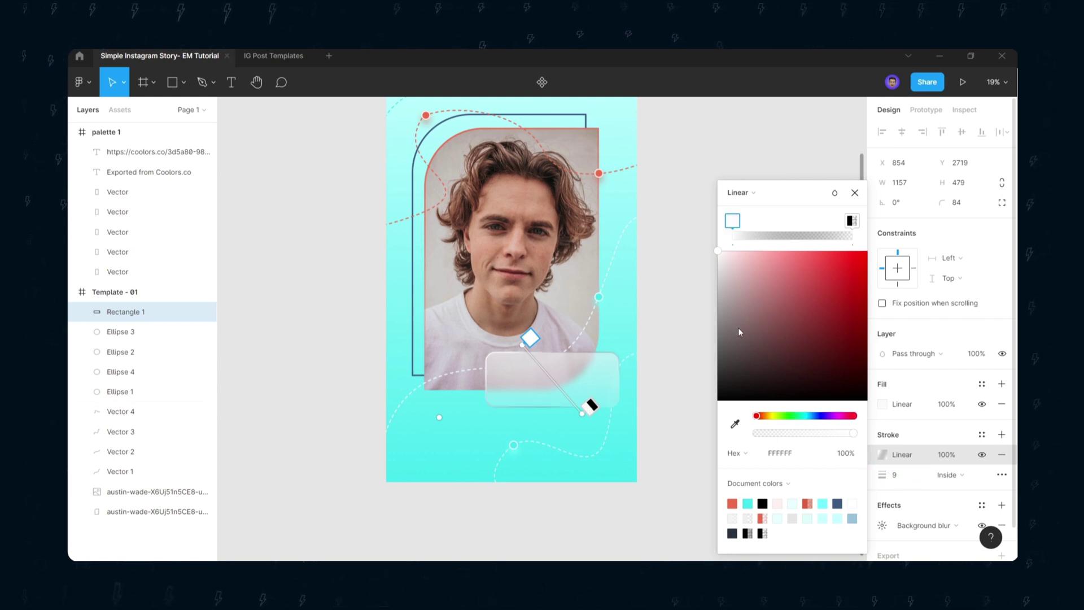
- Set the stroke gradient's end stop to white FFFFFF at 6% opacity
{"action": "left_click", "coordinate": [851, 222]}
{"action": "left_click_drag", "start_coordinate": [750, 271], "coordinate": [702, 245]}
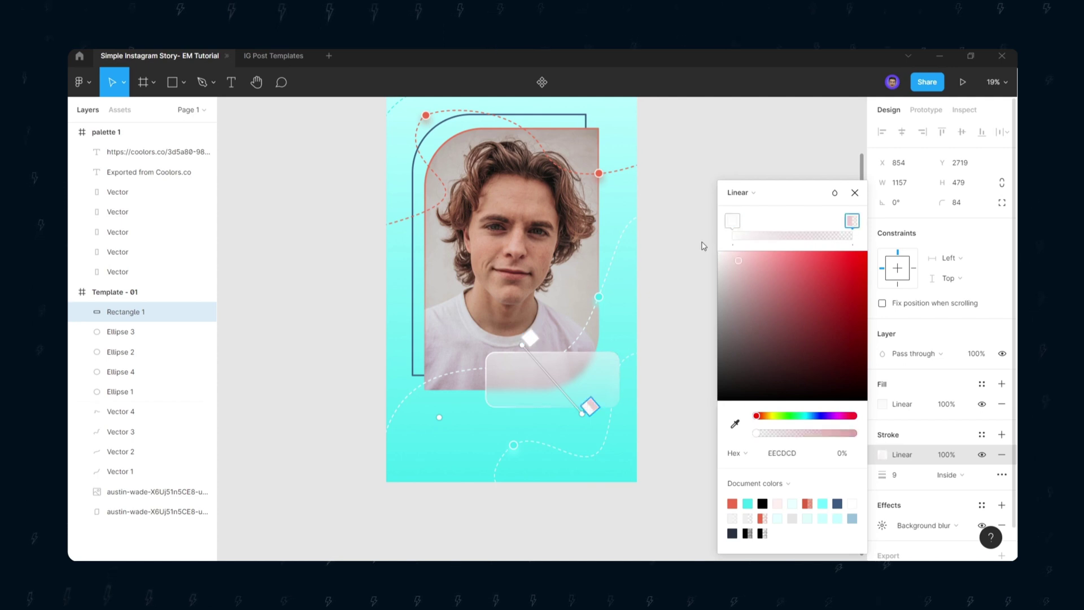
{"action": "mouse_move", "coordinate": [761, 436]}
{"action": "left_mouse_down"}
{"action": "mouse_move", "coordinate": [787, 436]}
{"action": "mouse_move", "coordinate": [768, 435]}
{"action": "left_mouse_up"}
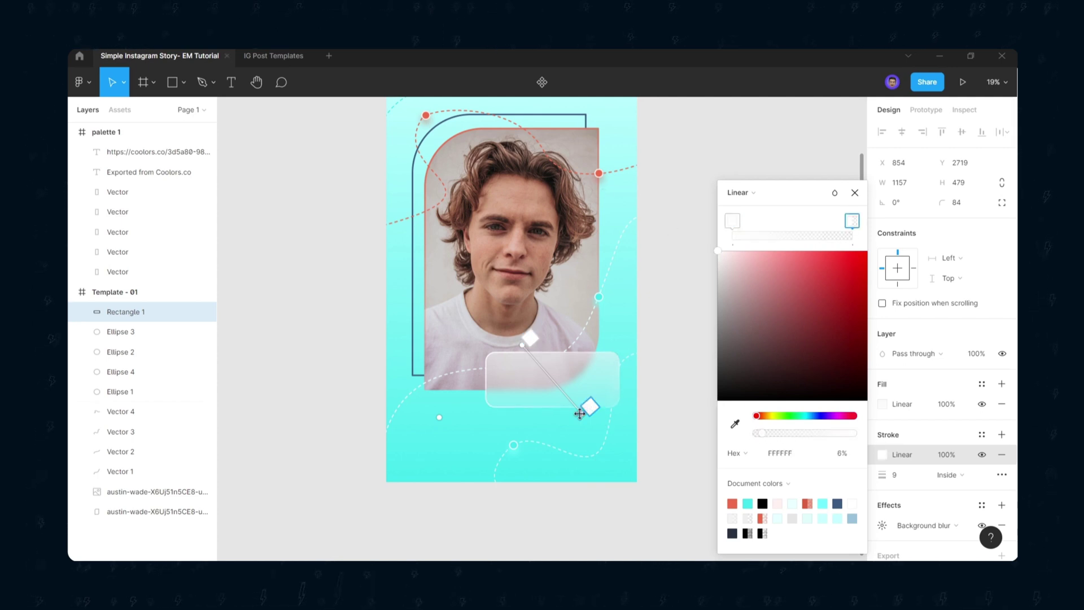
- Reposition the stroke gradient's end points at a steeper angle across the panel and set the first stop's opacity to 52%
{"action": "left_click_drag", "start_coordinate": [587, 409], "coordinate": [571, 409]}
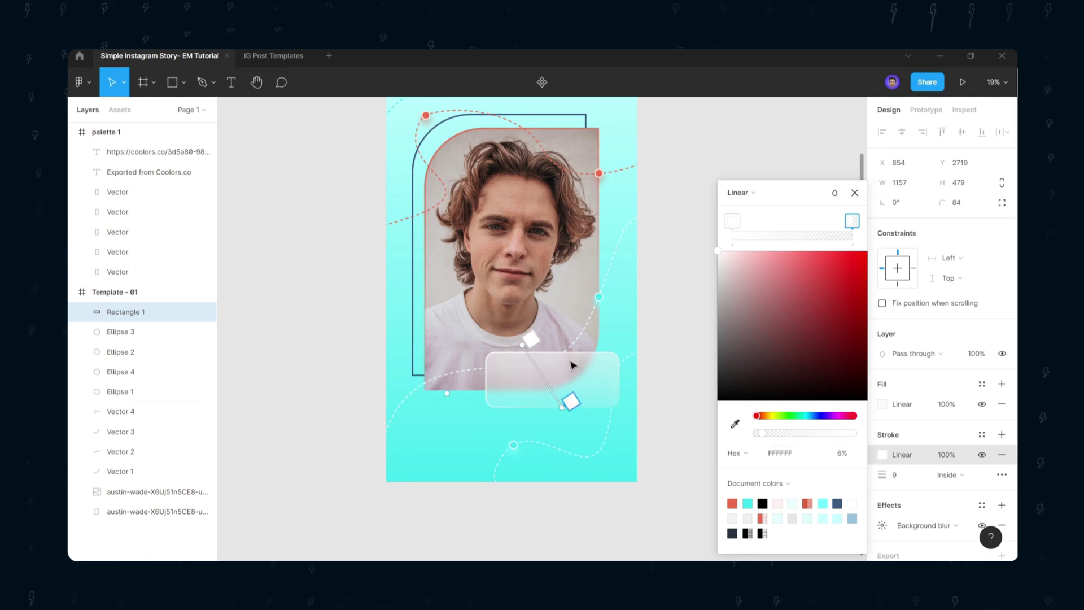
{"action": "left_click_drag", "start_coordinate": [525, 346], "coordinate": [540, 346]}
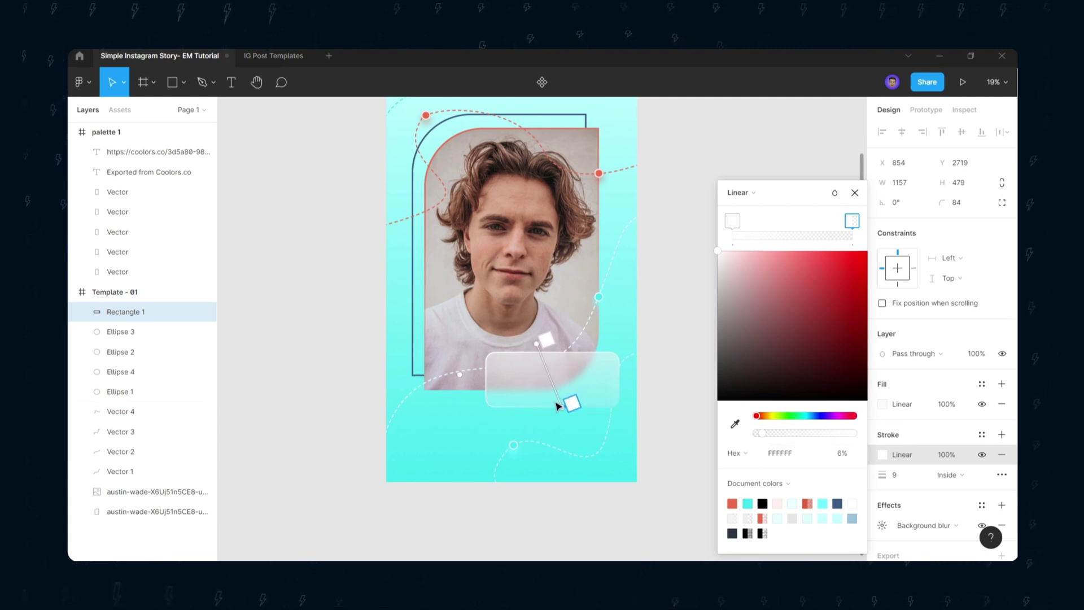
{"action": "mouse_move", "coordinate": [561, 409]}
{"action": "left_mouse_down"}
{"action": "mouse_move", "coordinate": [559, 391]}
{"action": "mouse_move", "coordinate": [565, 416]}
{"action": "left_mouse_up"}
{"action": "left_click", "coordinate": [732, 221]}
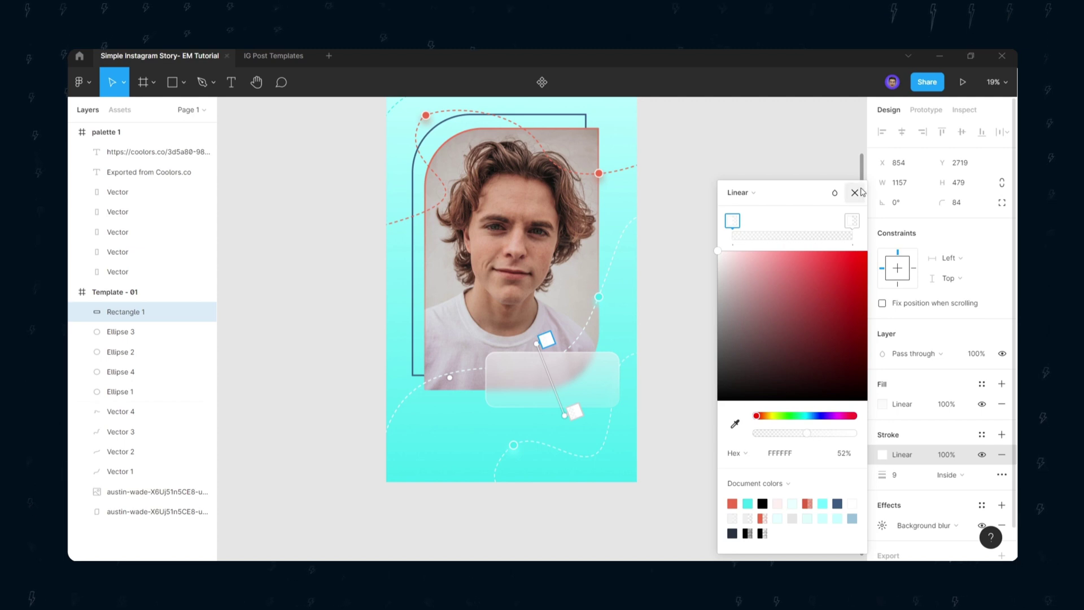
{"action": "key", "text": "Escape"}
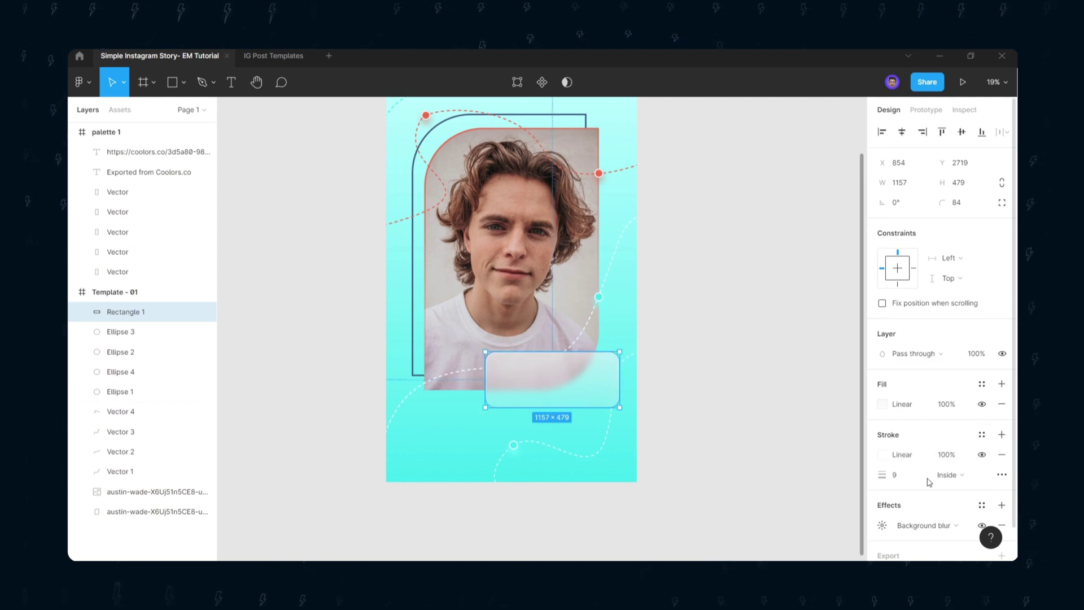
- Add a drop shadow to the panel with a Y offset of 43 and a blur of 116
{"action": "scroll", "coordinate": [948, 451], "scroll_direction": "down", "scroll_amount": 1}
{"action": "left_click", "coordinate": [1002, 467]}
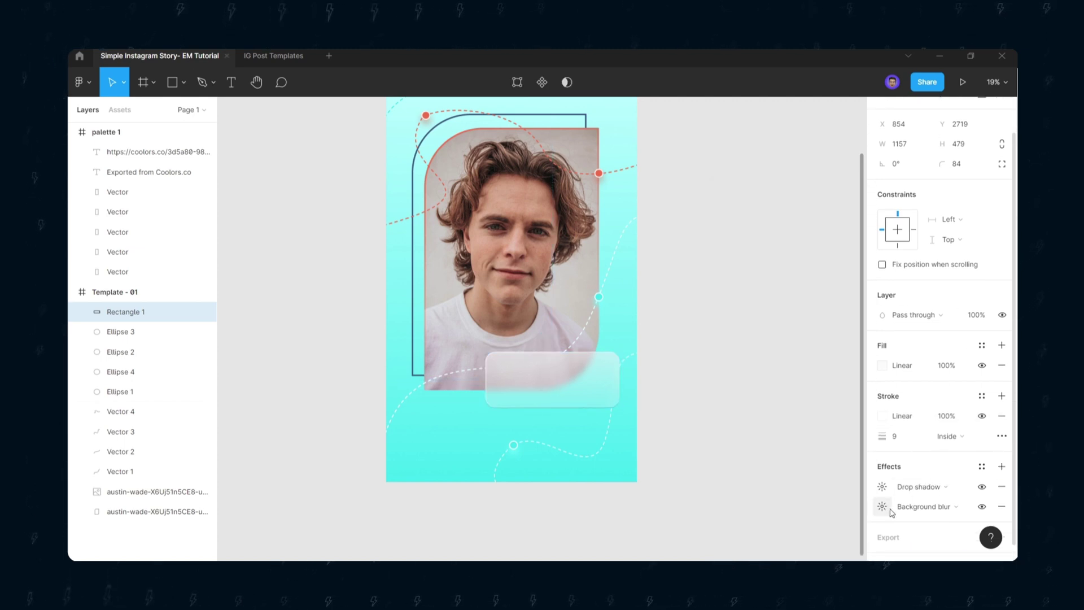
{"action": "left_click", "coordinate": [882, 486]}
{"action": "left_click", "coordinate": [737, 489]}
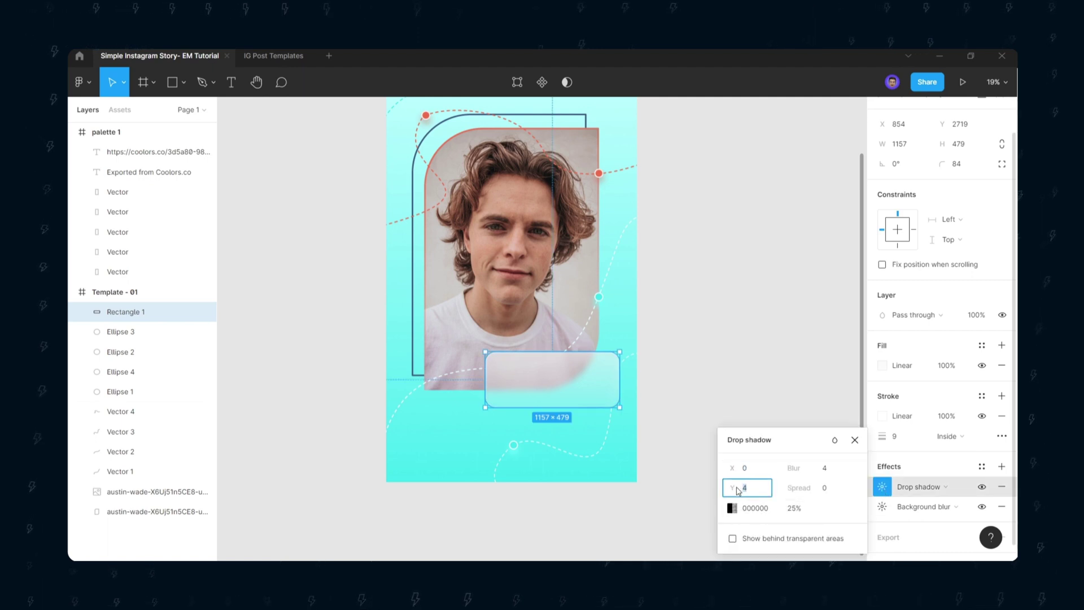
{"action": "type", "text": "45"}
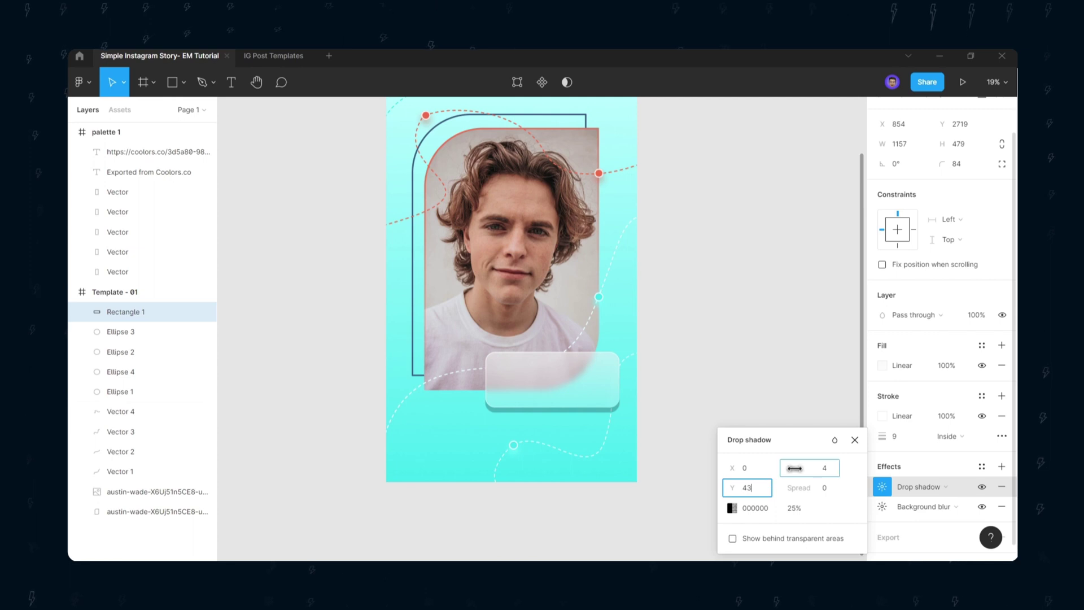
{"action": "left_click_drag", "start_coordinate": [325, 485], "coordinate": [798, 463]}
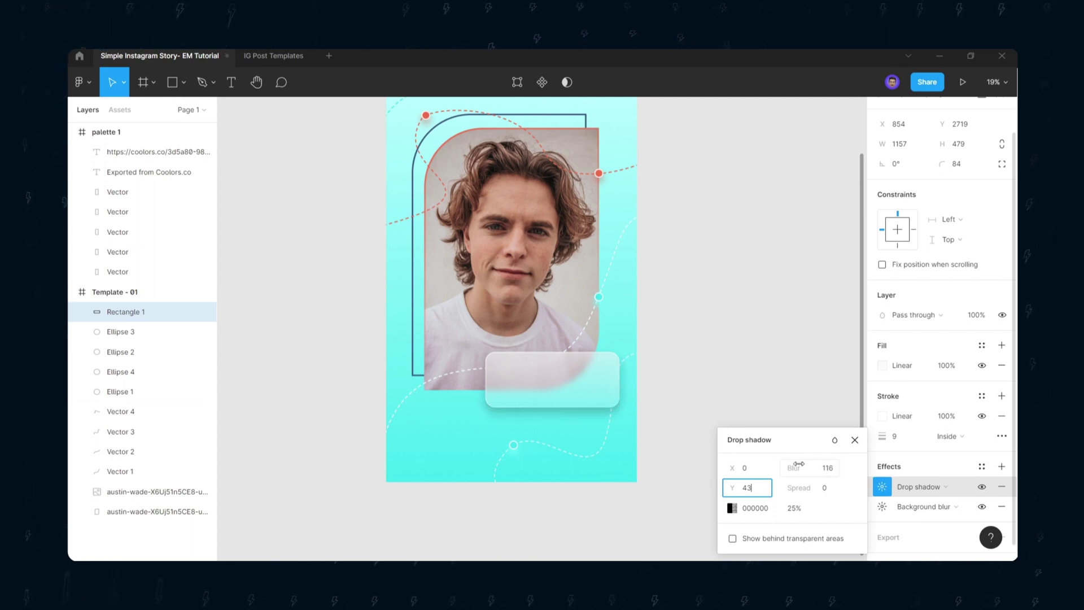
- Set the panel's drop shadow color to dark navy 101822 at 9% opacity and its Y offset to 105
{"action": "left_click", "coordinate": [732, 507]}
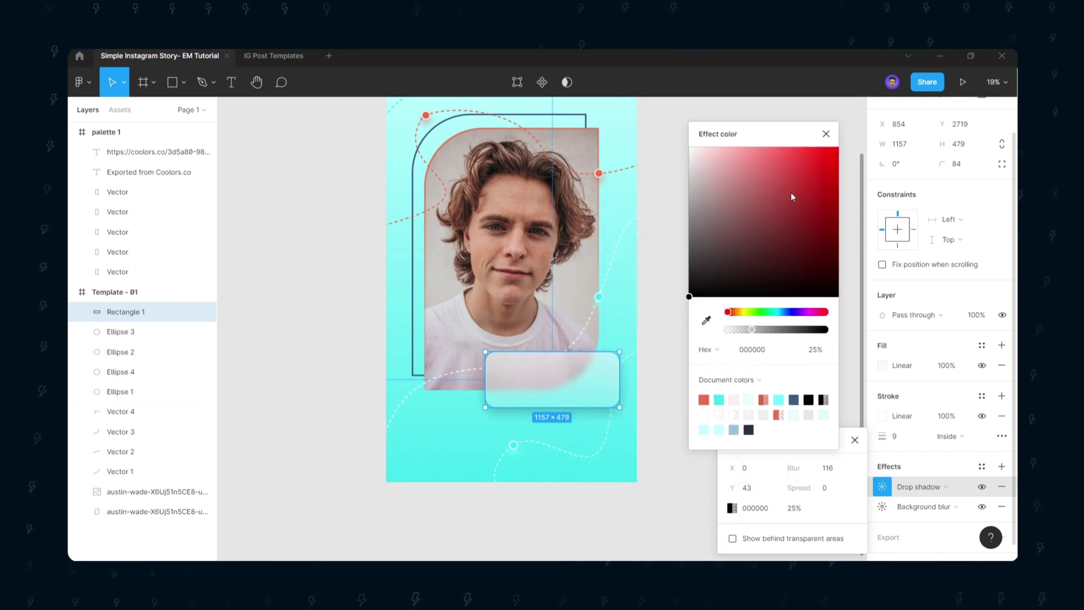
{"action": "left_click", "coordinate": [808, 400]}
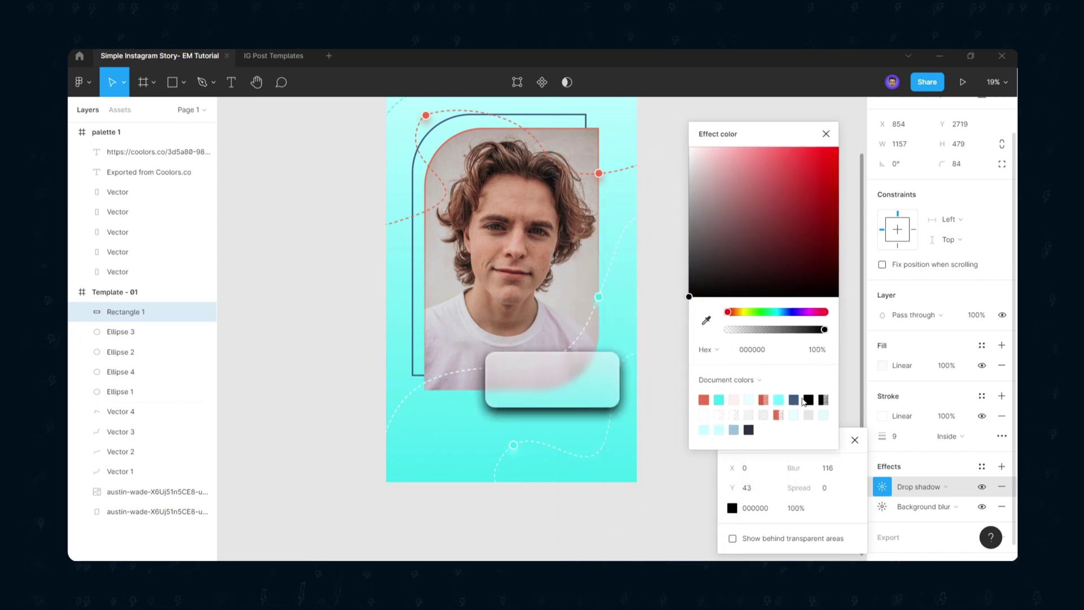
{"action": "left_click", "coordinate": [793, 399]}
{"action": "left_click", "coordinate": [769, 266]}
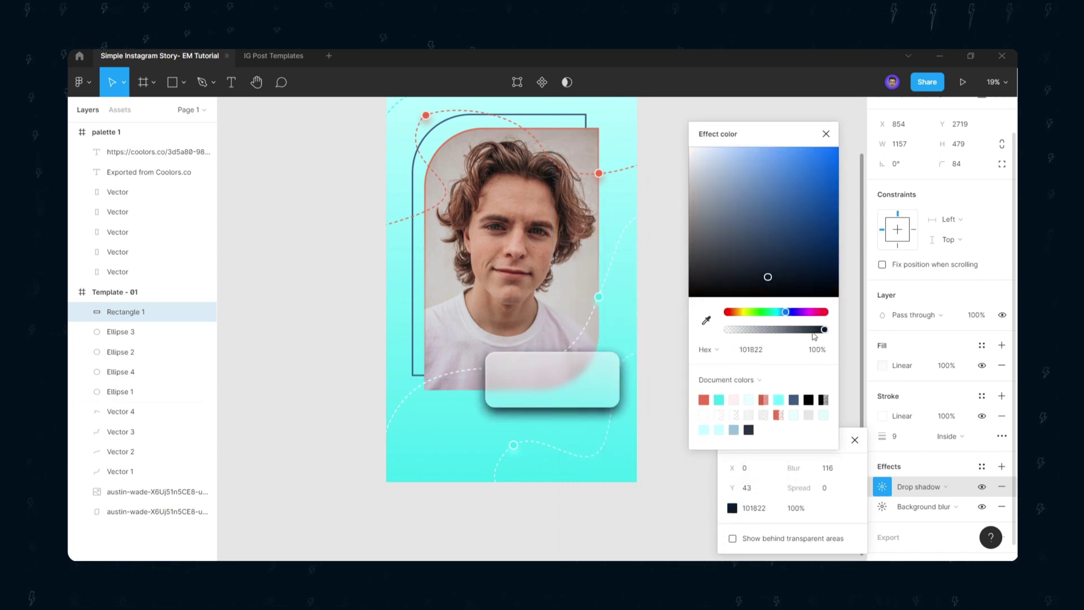
{"action": "left_click_drag", "start_coordinate": [813, 335], "coordinate": [734, 337]}
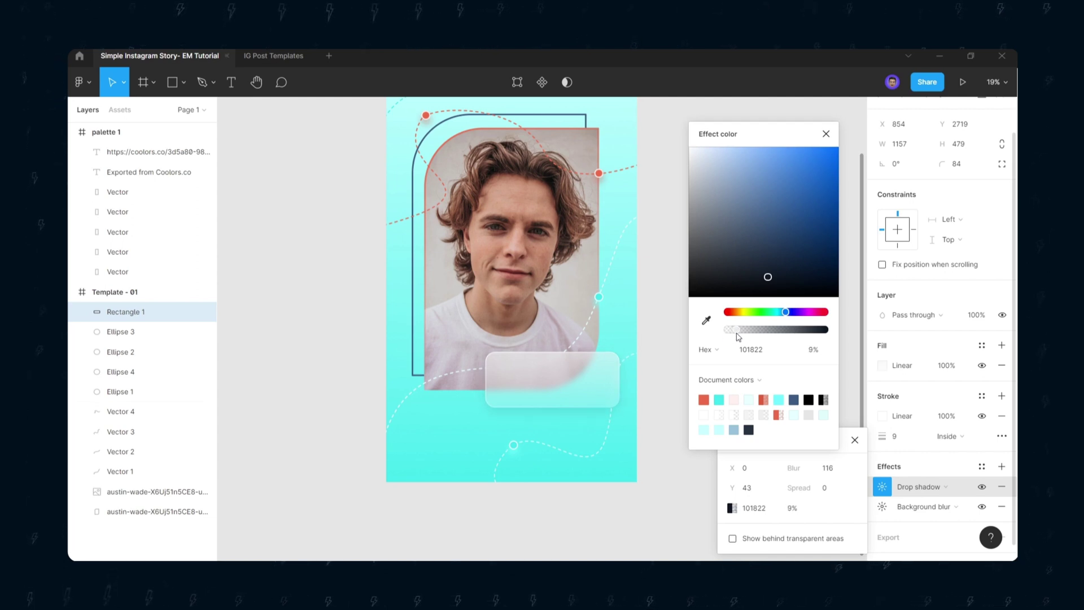
{"action": "left_click", "coordinate": [826, 134]}
{"action": "left_click_drag", "start_coordinate": [733, 487], "coordinate": [813, 496]}
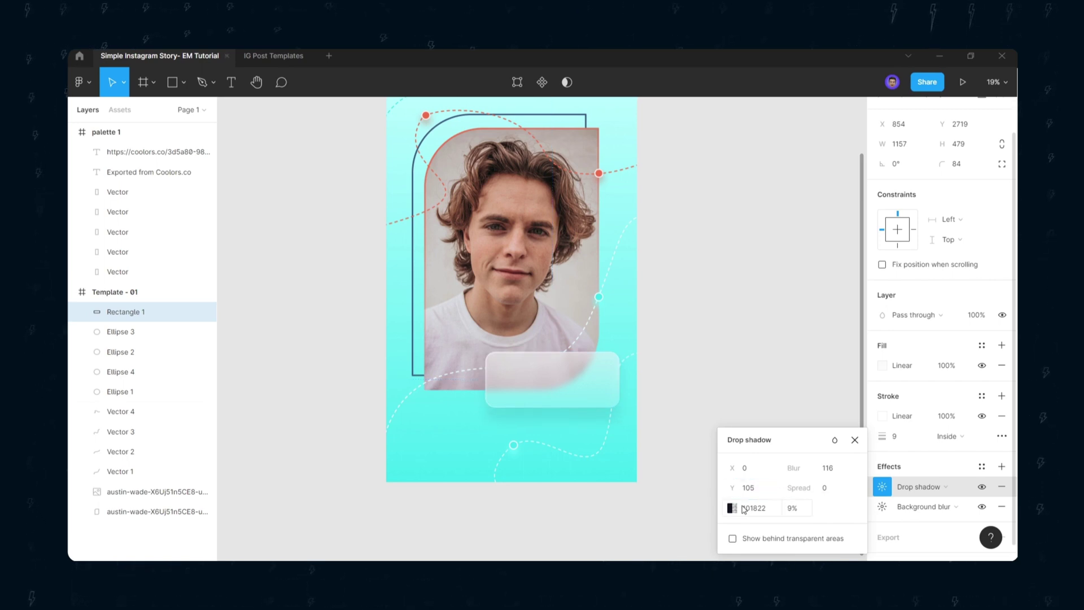
{"action": "left_click", "coordinate": [707, 471]}
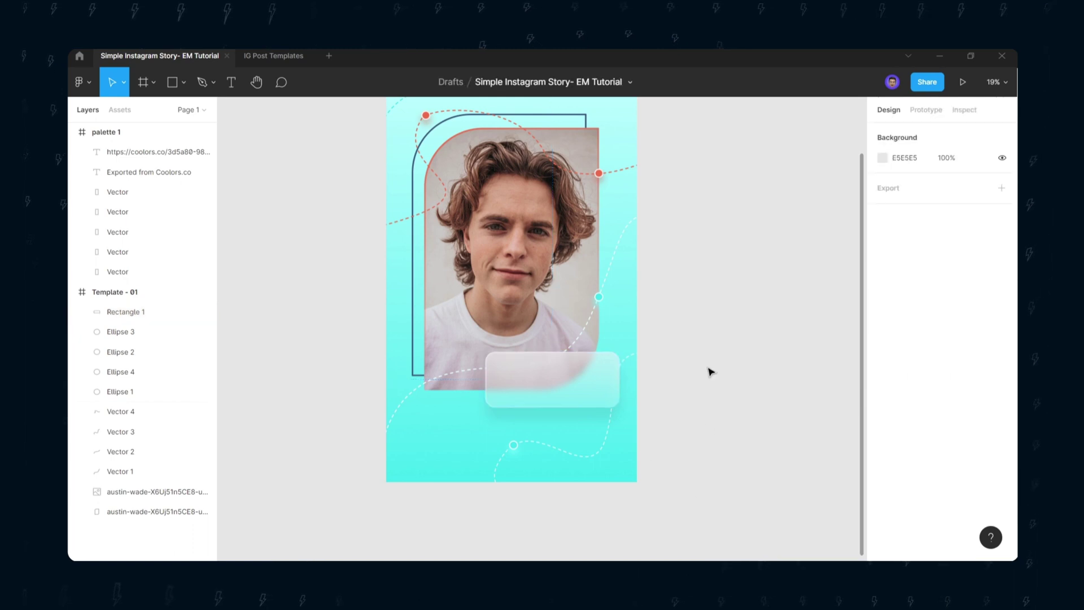
- Draw a text box about 825 × 285 inside the frosted panel and enter "News Post" in it
{"action": "left_click", "coordinate": [234, 86]}
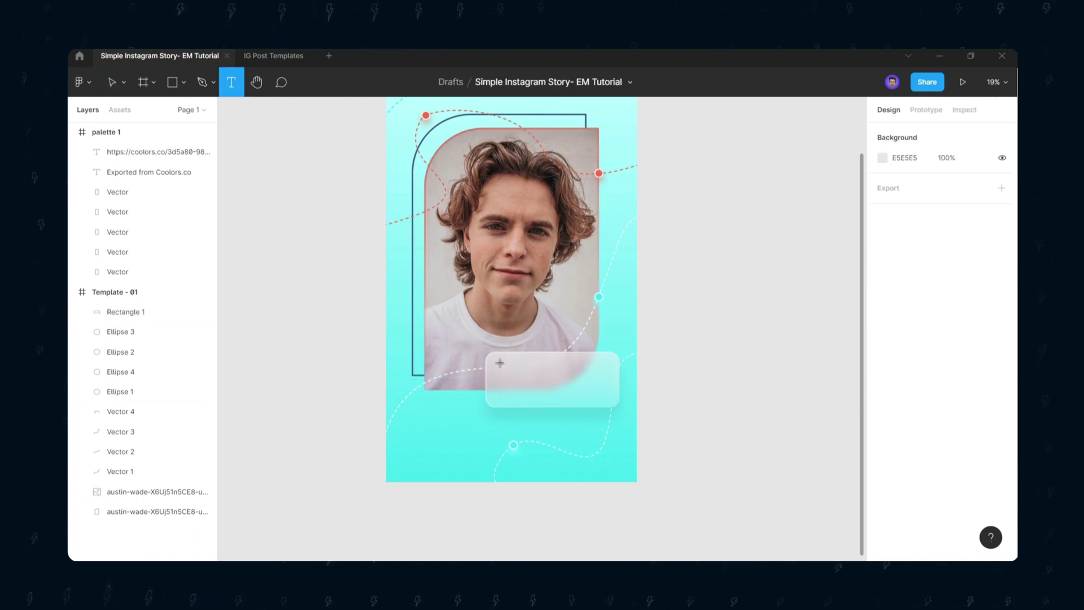
{"action": "left_click_drag", "start_coordinate": [500, 362], "coordinate": [596, 395]}
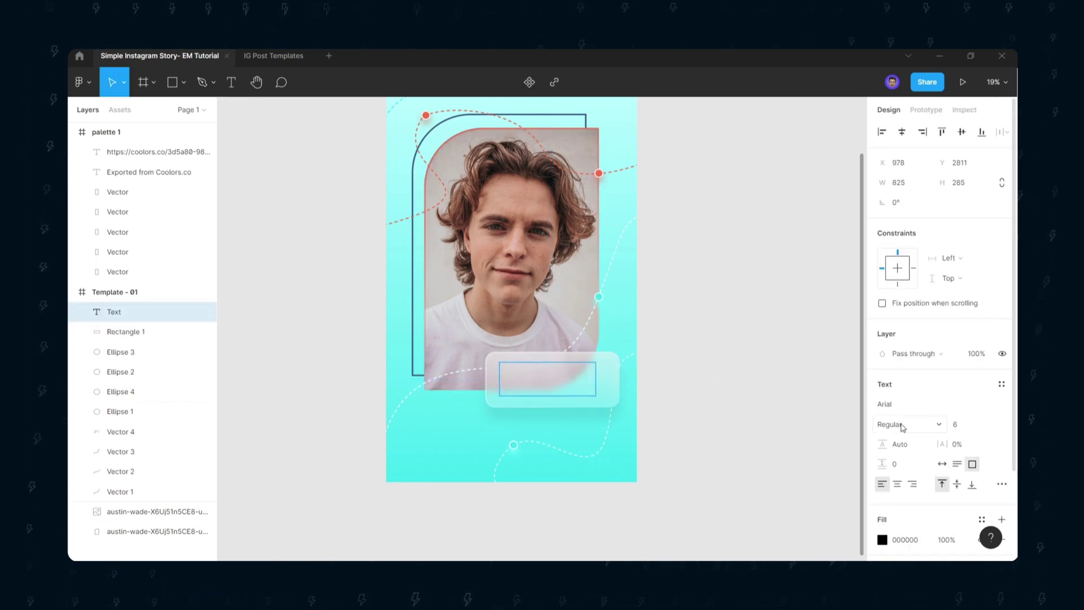
{"action": "left_click", "coordinate": [912, 405]}
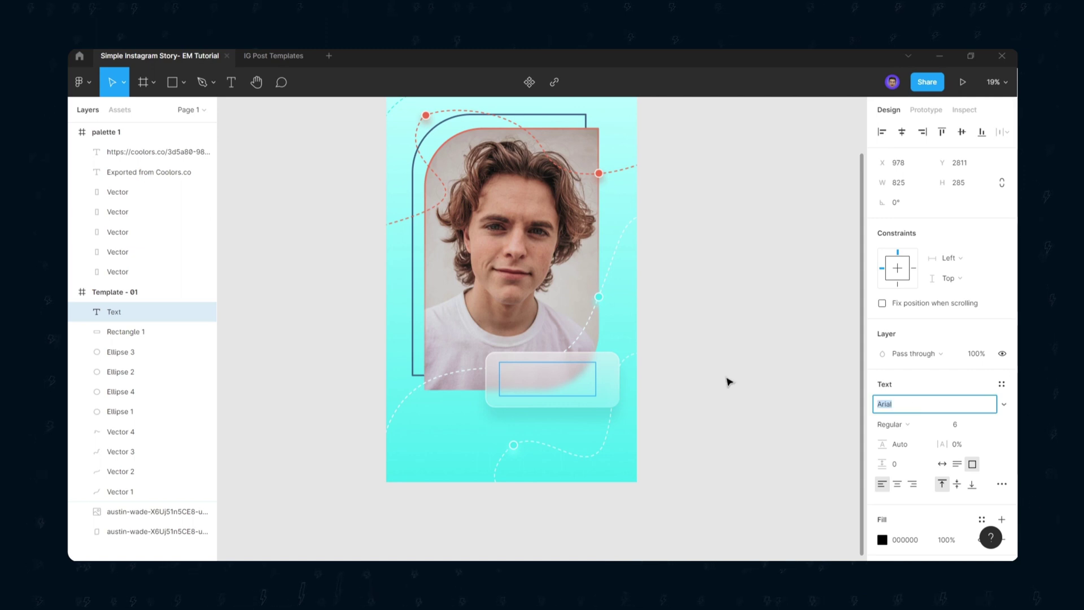
{"action": "left_click", "coordinate": [543, 382]}
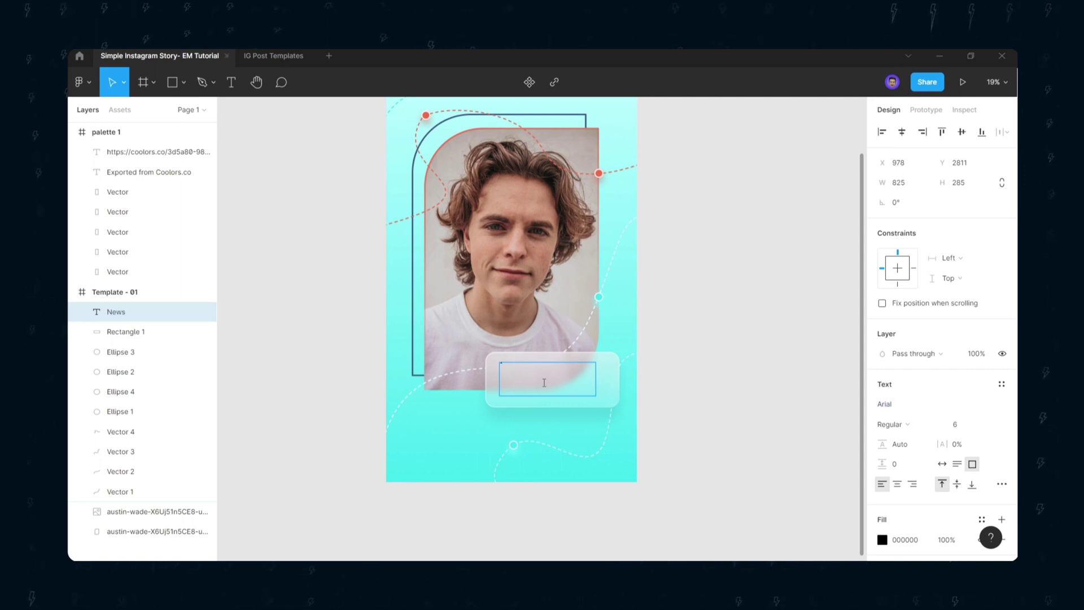
- Change the "News Post" text's font to Visby CF
{"action": "left_click", "coordinate": [880, 405]}
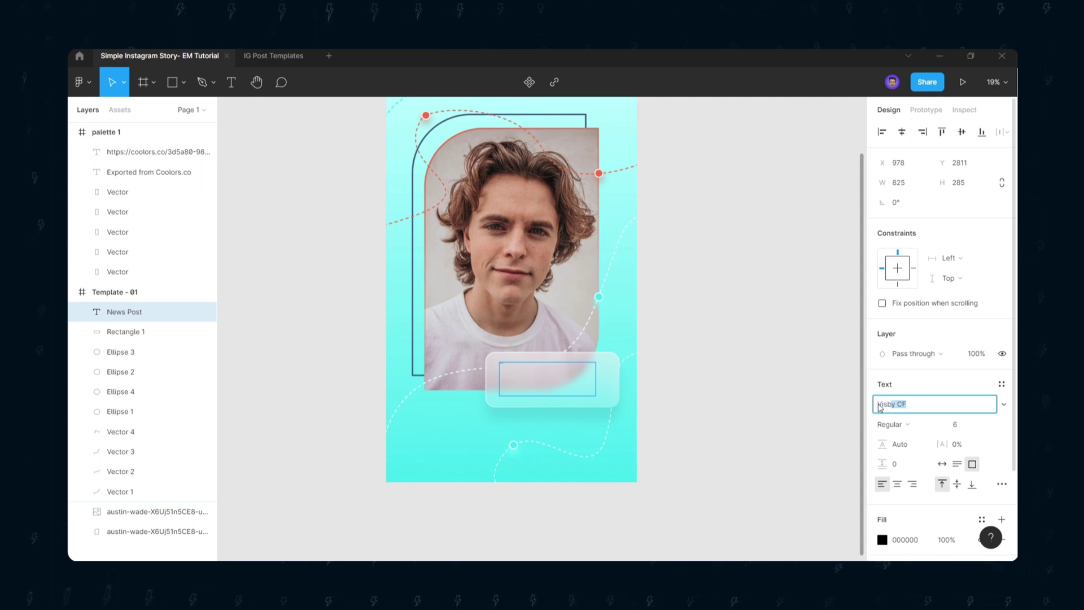
{"action": "type", "text": "Vi"}
{"action": "key", "text": "Return"}
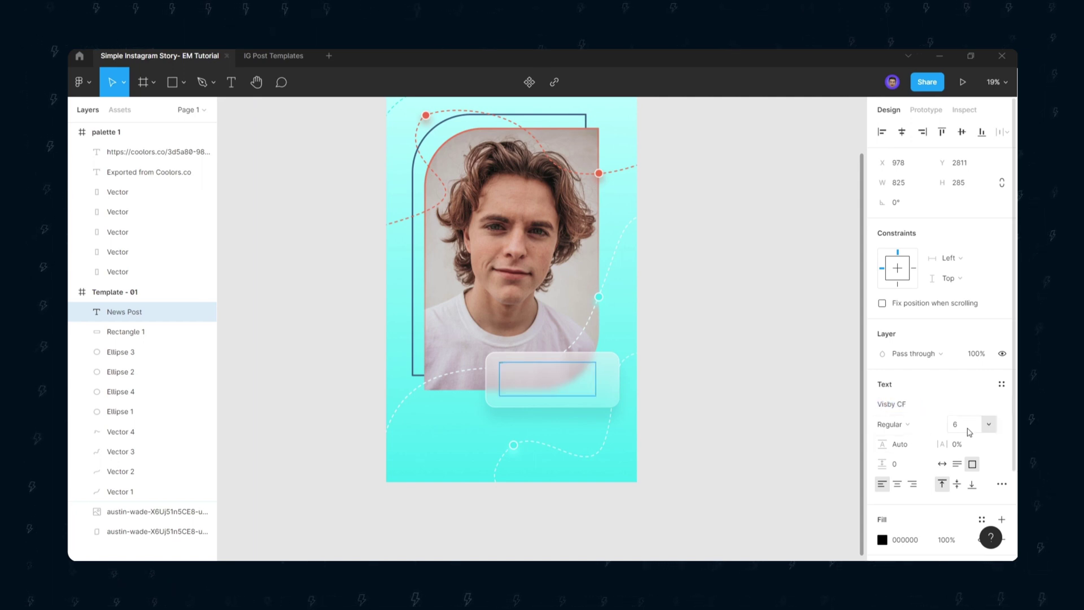
- Enlarge the "News Post" text inside the frosted panel to a font size of 181
{"action": "left_click", "coordinate": [958, 428]}
{"action": "type", "text": "31"}
{"action": "key", "text": "Return"}
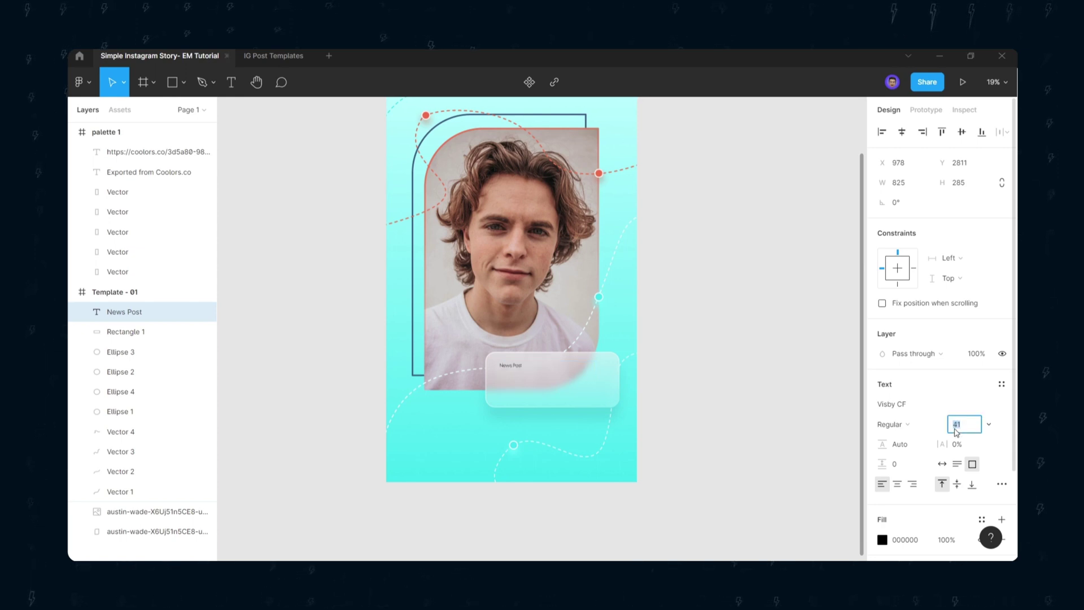
{"action": "key", "text": "shift+Up"}
{"action": "key", "text": "shift+Up"}
{"action": "key", "text": "shift+Up"}
{"action": "key", "text": "shift+Up"}
{"action": "key", "text": "shift+Up"}
{"action": "key", "text": "shift+Up"}
{"action": "key", "text": "shift+Up"}
{"action": "key", "text": "shift+Up"}
{"action": "key", "text": "shift+Up"}
{"action": "key", "text": "shift+Up"}
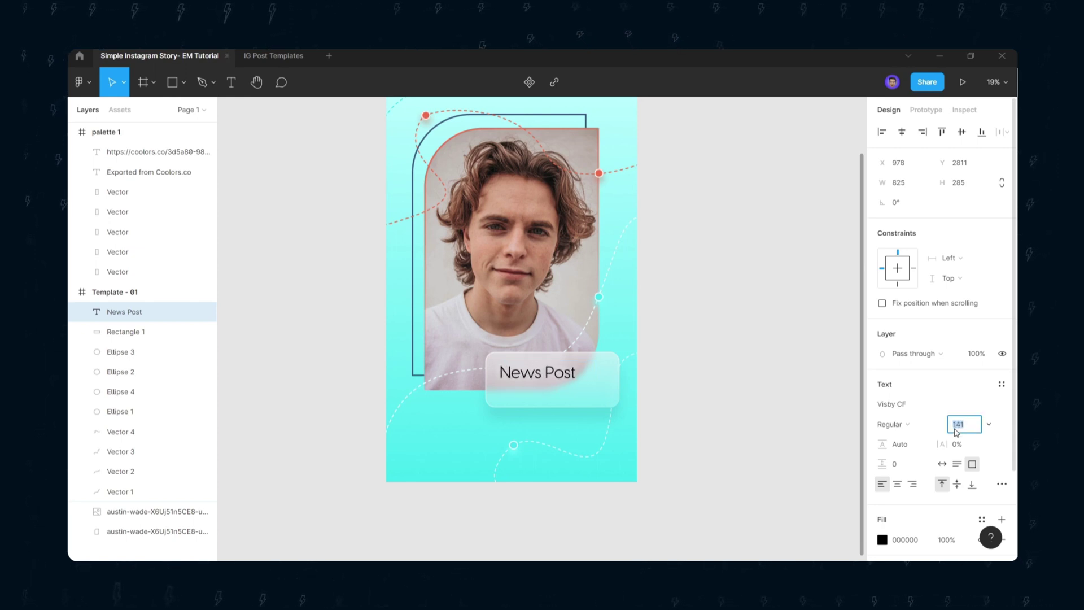
- Change the text's font to Poppins at size 161 and widen its box to about 884
{"action": "left_click", "coordinate": [911, 404]}
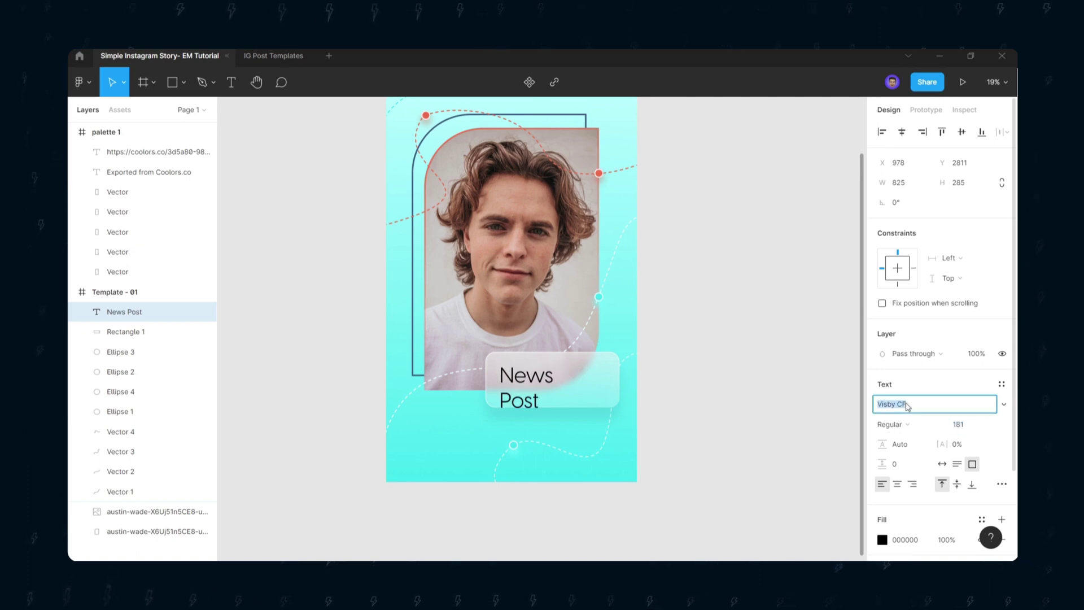
{"action": "type", "text": "Poppins"}
{"action": "key", "text": "Return"}
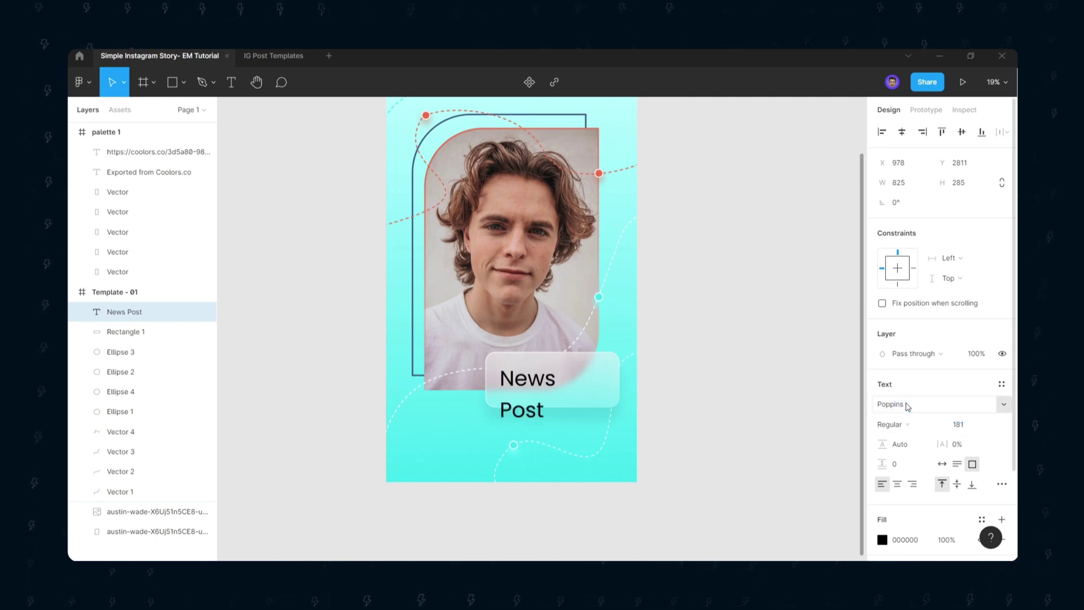
{"action": "left_click", "coordinate": [957, 428]}
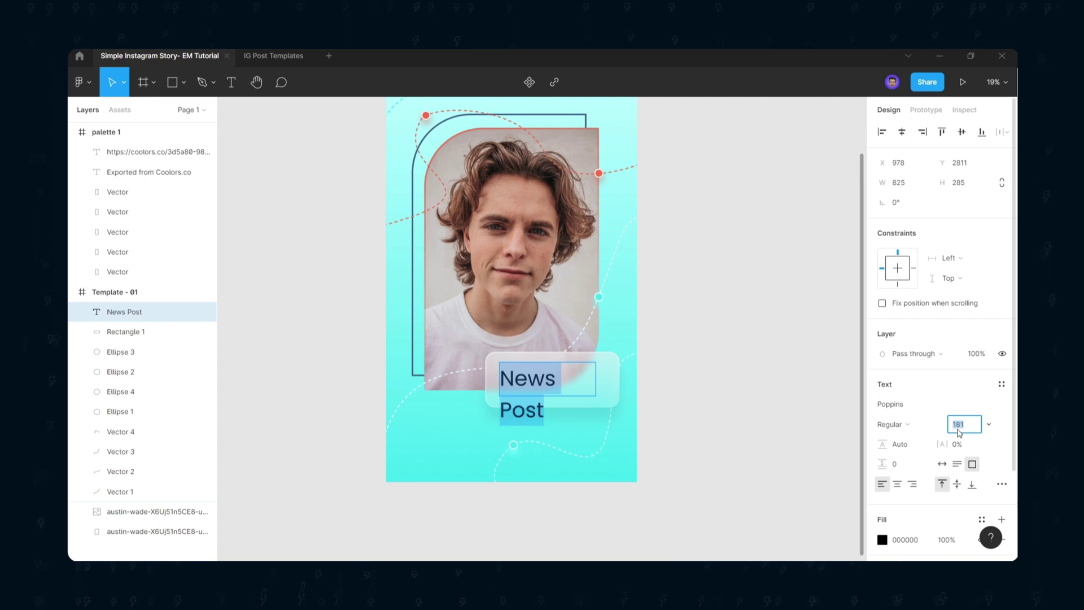
{"action": "left_click_drag", "start_coordinate": [595, 378], "coordinate": [602, 377]}
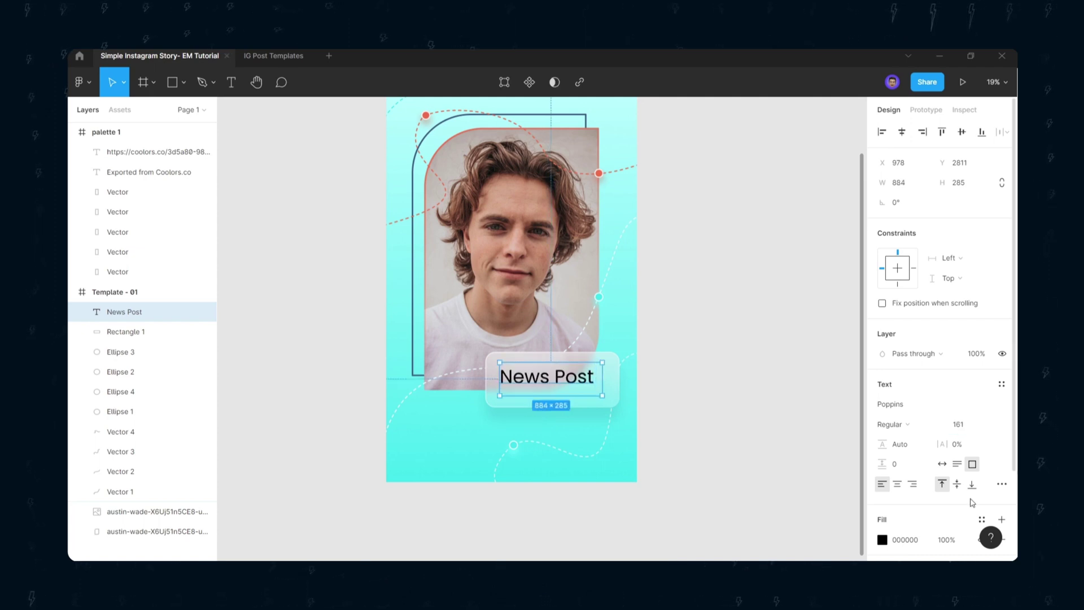
- Center the "News Post" text horizontally and vertically in its box and set its weight to SemiBold
{"action": "left_click", "coordinate": [956, 483]}
{"action": "left_click", "coordinate": [897, 484]}
{"action": "left_click", "coordinate": [939, 424]}
{"action": "left_click", "coordinate": [925, 387]}
{"action": "left_click", "coordinate": [942, 427]}
{"action": "left_click", "coordinate": [926, 361]}
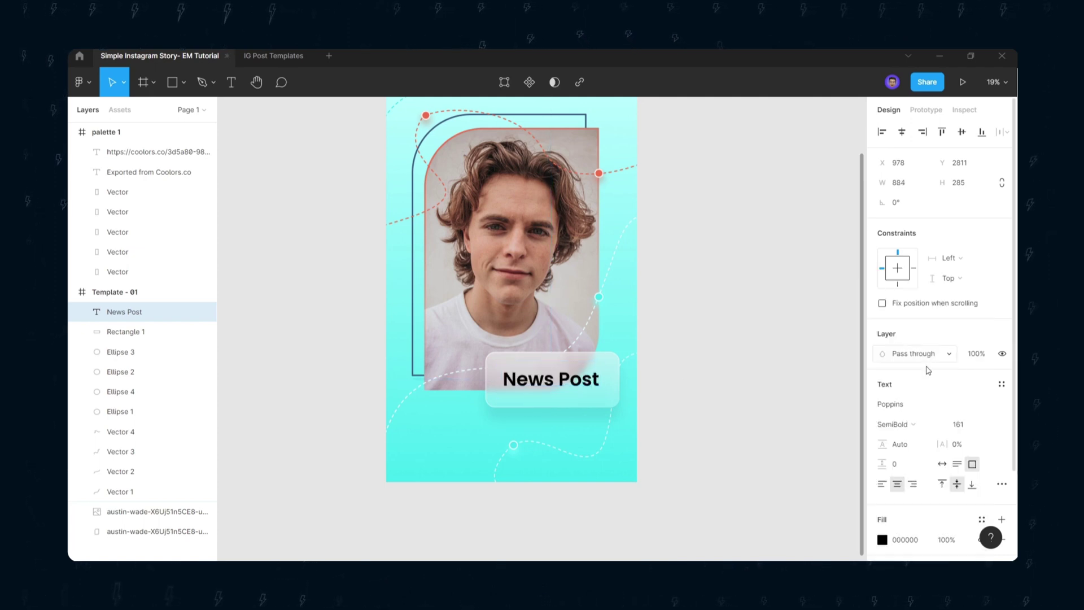
- Set the "News Post" text's letter spacing to -5% and its fill color to coral EE6C4D
{"action": "left_click_drag", "start_coordinate": [945, 443], "coordinate": [938, 445]}
{"action": "left_click", "coordinate": [882, 539]}
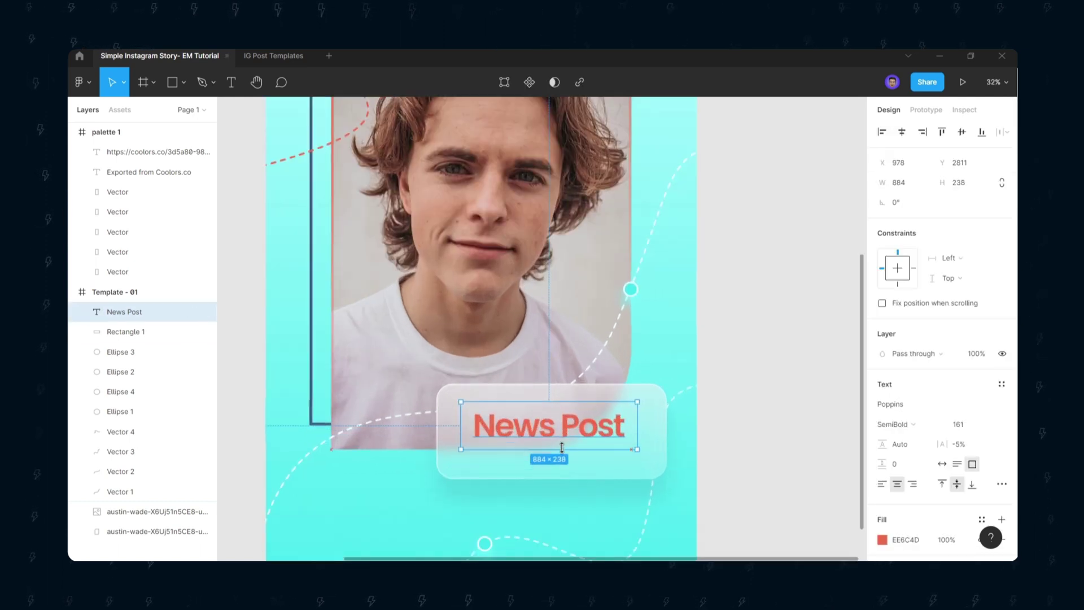
- Reduce the height of the text box and center it vertically on the frosted panel
{"action": "left_click_drag", "start_coordinate": [562, 447], "coordinate": [562, 431]}
{"action": "left_click", "coordinate": [646, 411], "text": "shift"}
{"action": "left_click", "coordinate": [961, 132]}
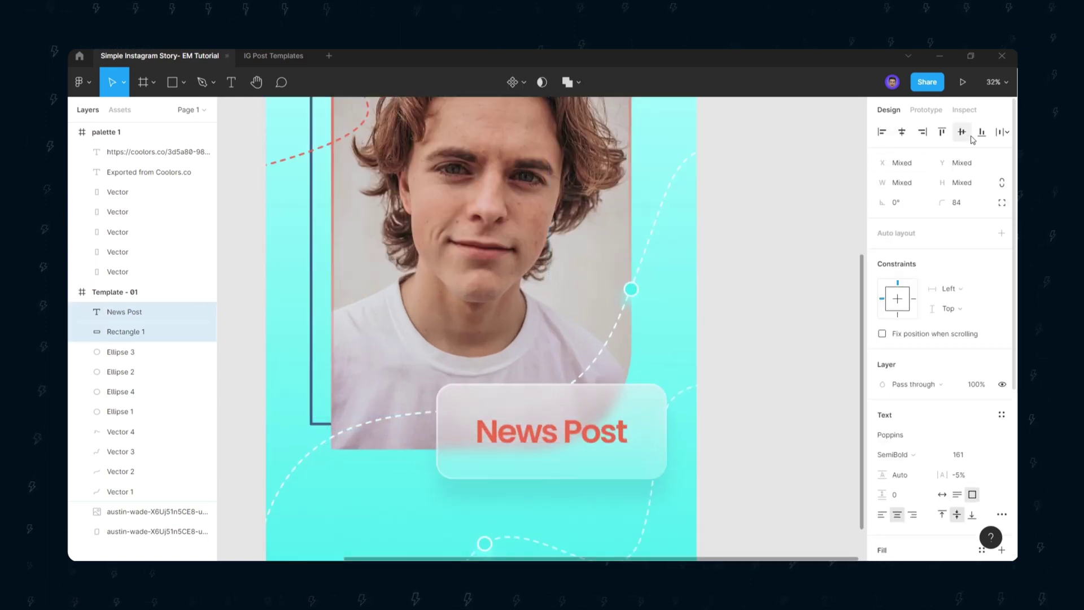
- Move the frosted panel and its text together slightly right and up over the portrait's lower-right corner
{"action": "left_click", "coordinate": [788, 426]}
{"action": "scroll", "coordinate": [788, 426], "scroll_direction": "down", "scroll_amount": 3}
{"action": "scroll", "coordinate": [789, 426], "scroll_direction": "left", "scroll_amount": 1}
{"action": "left_click", "coordinate": [691, 402]}
{"action": "left_click", "coordinate": [124, 312], "text": "shift"}
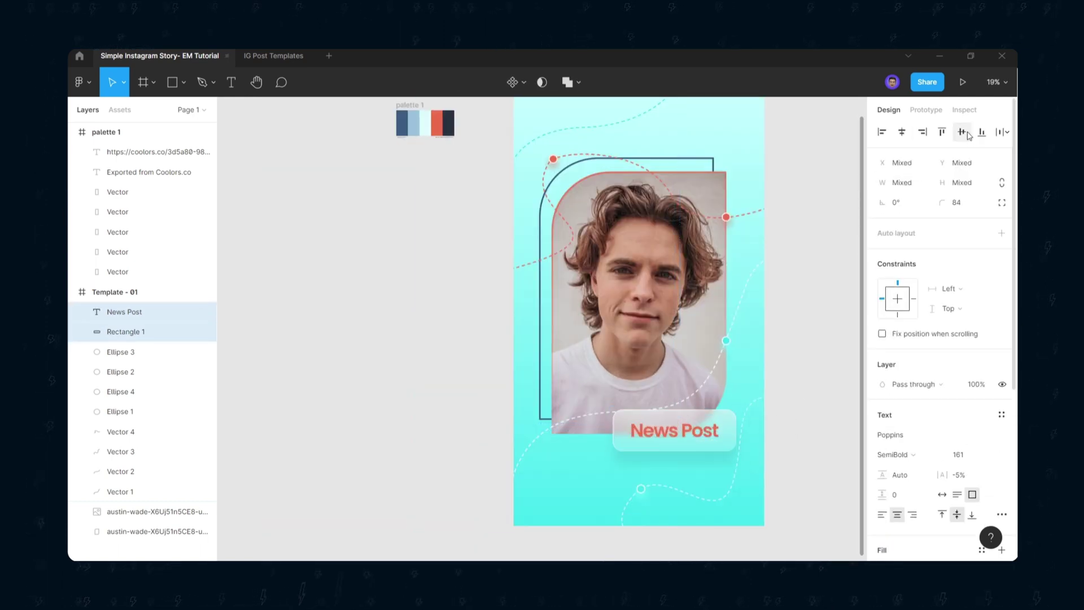
{"action": "mouse_move", "coordinate": [733, 422]}
{"action": "left_mouse_down"}
{"action": "mouse_move", "coordinate": [748, 411]}
{"action": "mouse_move", "coordinate": [745, 423]}
{"action": "left_mouse_up"}
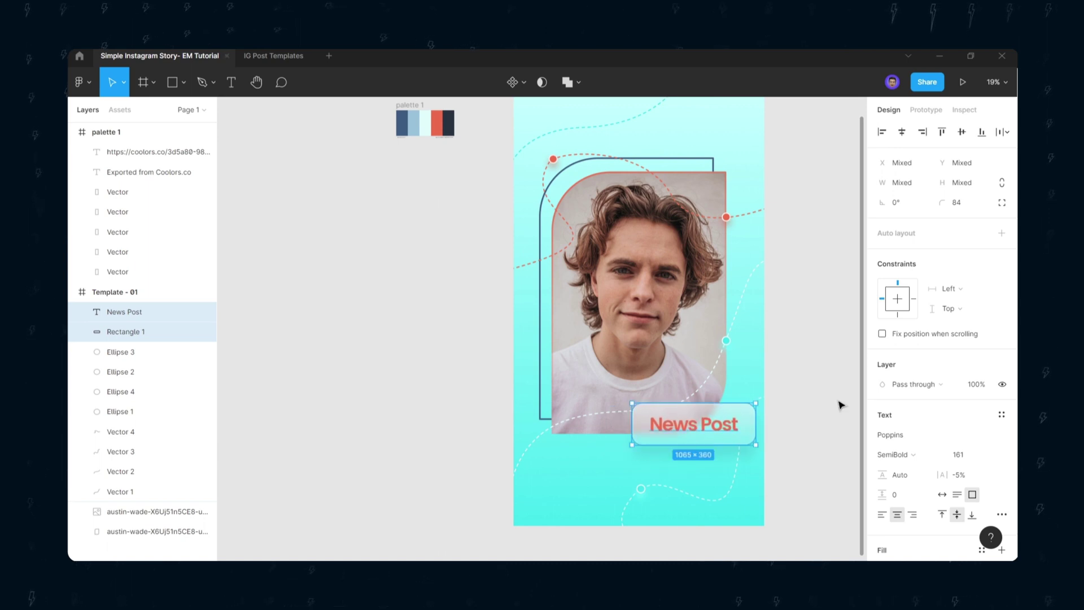
- Change the panel's title text to "New Post"
{"action": "left_click", "coordinate": [835, 403]}
{"action": "scroll", "coordinate": [819, 354], "scroll_direction": "down", "scroll_amount": 3}
{"action": "scroll", "coordinate": [778, 350], "scroll_direction": "up", "scroll_amount": 3}
{"action": "scroll", "coordinate": [755, 373], "scroll_direction": "right", "scroll_amount": 2}
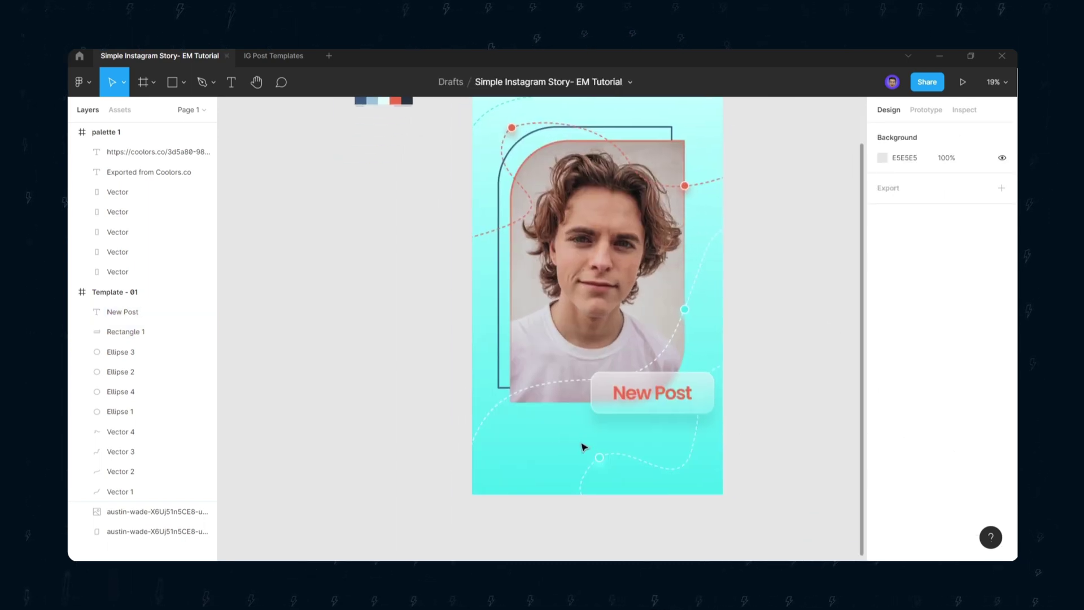
- Draw a circle about 129 × 129 at the frosted panel's upper-left corner
{"action": "scroll", "coordinate": [597, 402], "scroll_direction": "up", "scroll_amount": 3}
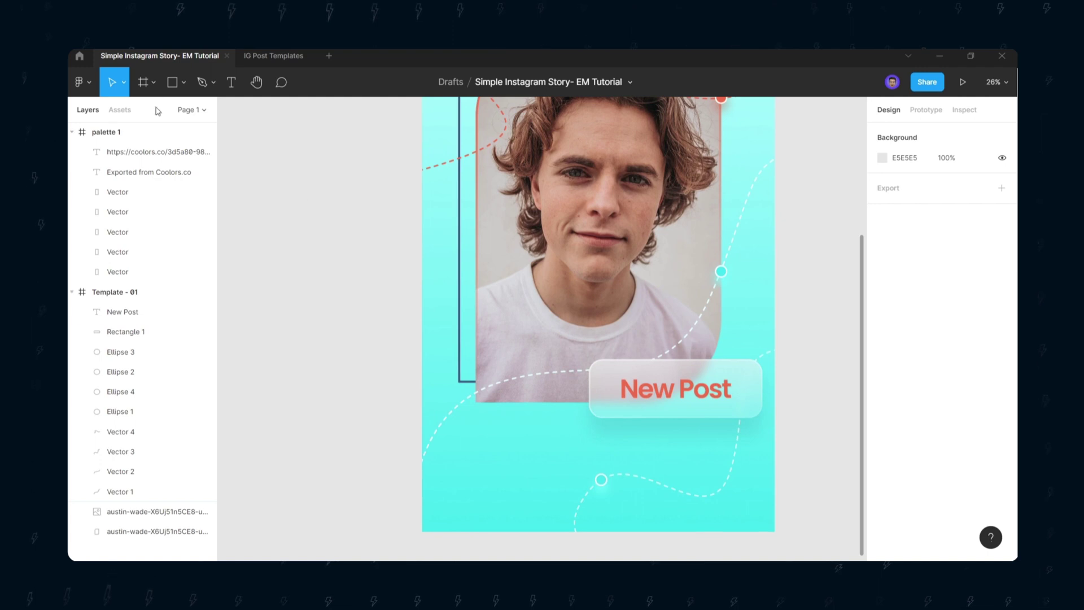
{"action": "left_click", "coordinate": [183, 83]}
{"action": "left_click", "coordinate": [182, 157]}
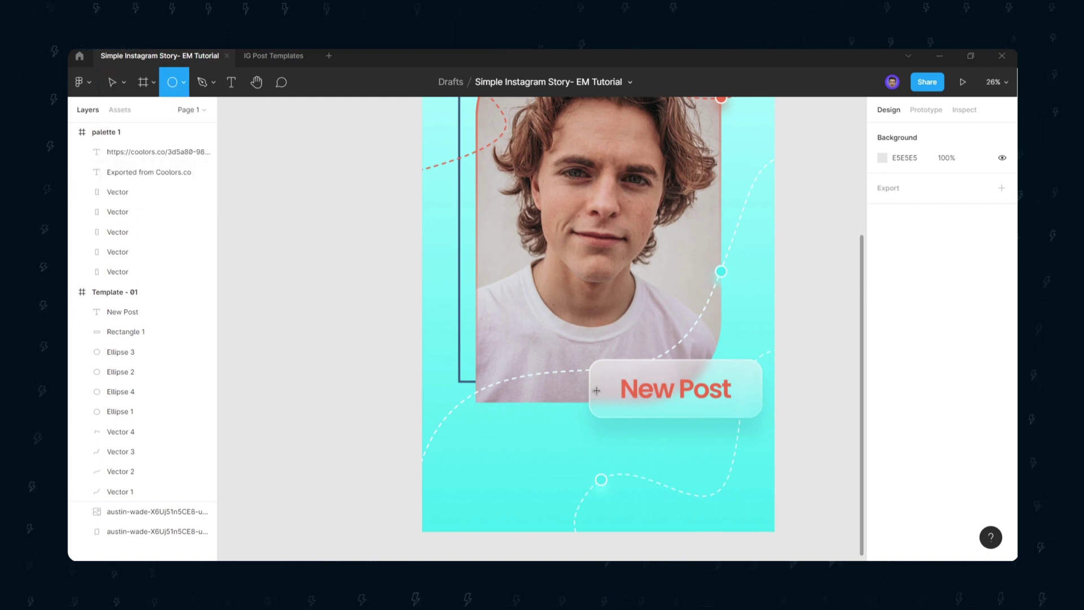
{"action": "mouse_move", "coordinate": [587, 353]}
{"action": "left_mouse_down"}
{"action": "mouse_move", "coordinate": [609, 372]}
{"action": "mouse_move", "coordinate": [592, 368]}
{"action": "left_mouse_up"}
- Copy the frosted panel's properties onto the new circle and position the circle over the panel's upper-left corner
{"action": "right_click", "coordinate": [669, 367]}
{"action": "left_click", "coordinate": [594, 368]}
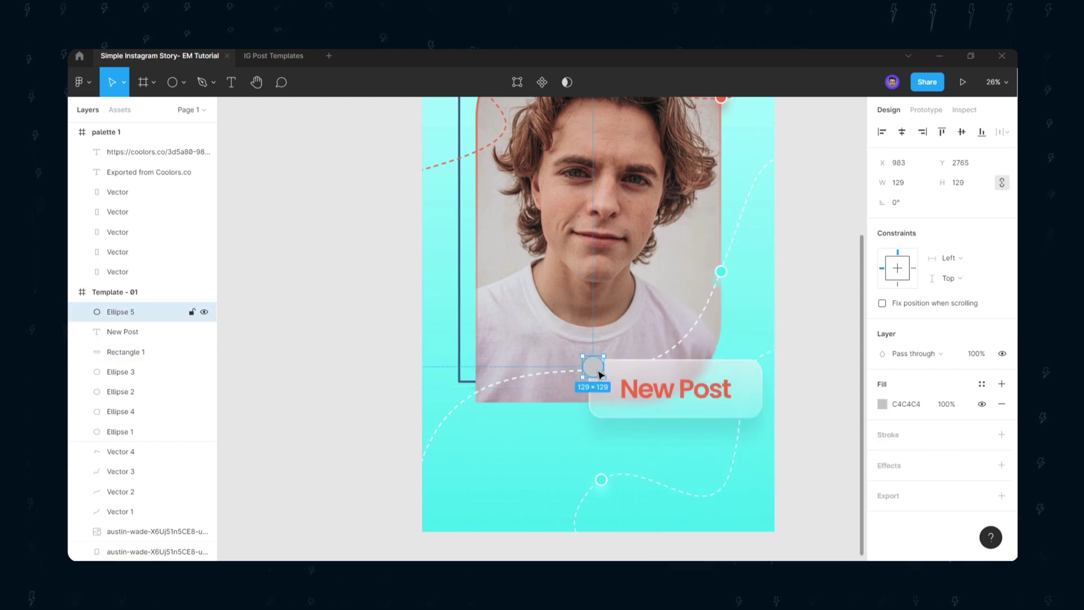
{"action": "right_click", "coordinate": [592, 368]}
{"action": "left_click", "coordinate": [801, 548]}
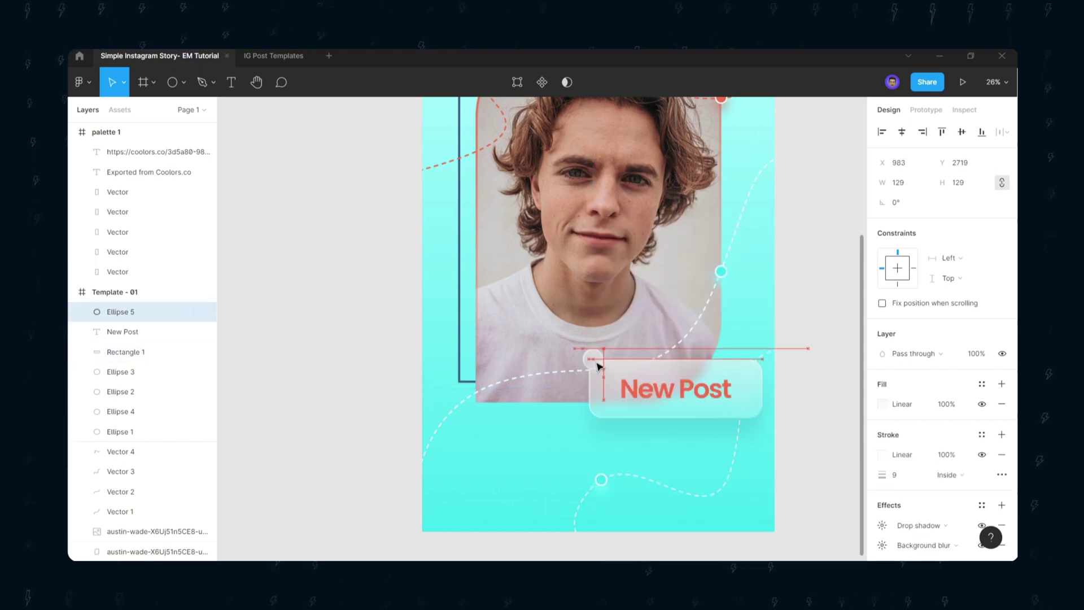
{"action": "mouse_move", "coordinate": [598, 364]}
{"action": "left_mouse_down"}
{"action": "mouse_move", "coordinate": [623, 376]}
{"action": "mouse_move", "coordinate": [595, 365]}
{"action": "left_mouse_up"}
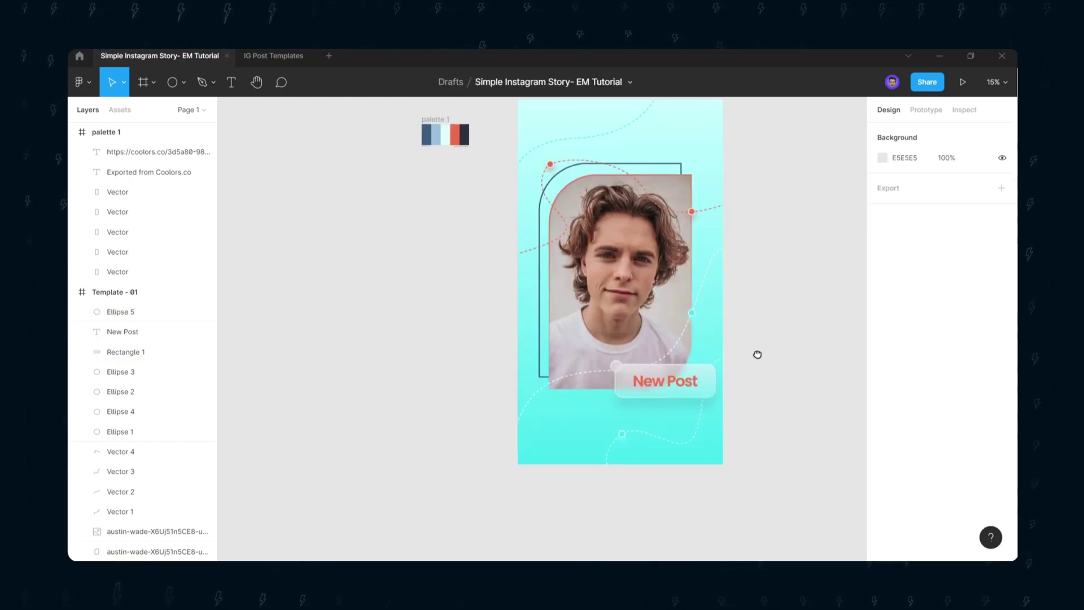
- Recolor the gradient fill of the circle on the panel's upper-left corner to light cyan
{"action": "left_click", "coordinate": [882, 404]}
{"action": "left_click", "coordinate": [748, 503]}
{"action": "left_click", "coordinate": [747, 533]}
{"action": "left_click", "coordinate": [732, 221]}
{"action": "left_click", "coordinate": [757, 252]}
{"action": "left_click", "coordinate": [708, 271]}
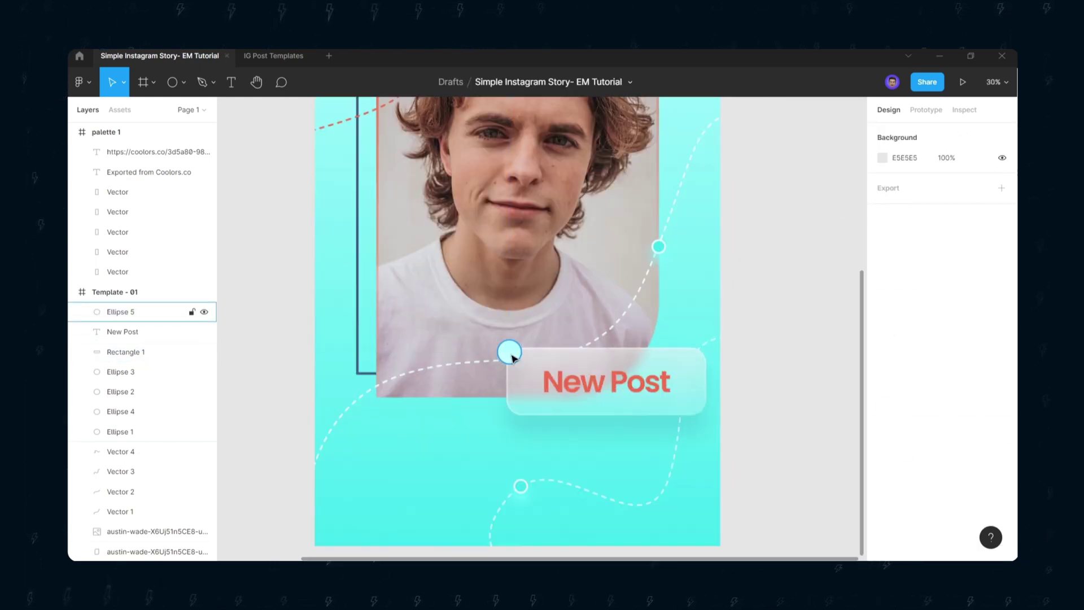
- Duplicate the light cyan circle onto the panel's lower-right corner and recolor the copy's gradient fill to coral red
{"action": "left_click_drag", "start_coordinate": [511, 355], "coordinate": [699, 415], "text": "alt"}
{"action": "left_click", "coordinate": [882, 403]}
{"action": "left_click", "coordinate": [732, 503]}
{"action": "left_click", "coordinate": [852, 221]}
{"action": "left_click_drag", "start_coordinate": [768, 251], "coordinate": [745, 248]}
{"action": "left_click_drag", "start_coordinate": [745, 248], "coordinate": [736, 251]}
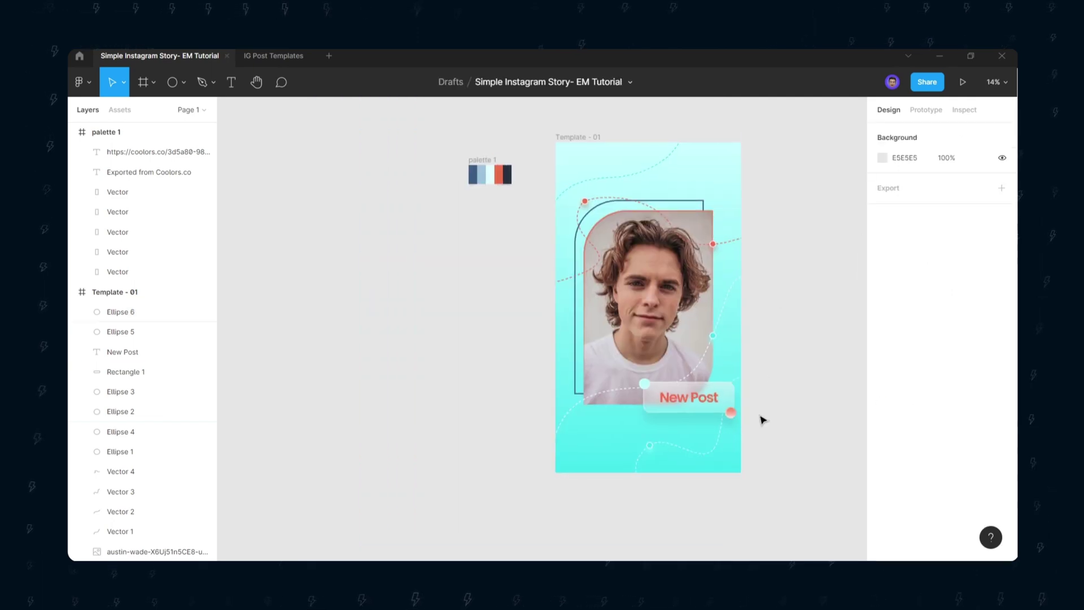
- Set the stroke opacity of the dashed curve below the panel to 31%
{"action": "left_click", "coordinate": [713, 452]}
{"action": "left_click", "coordinate": [943, 435]}
{"action": "type", "text": "31"}
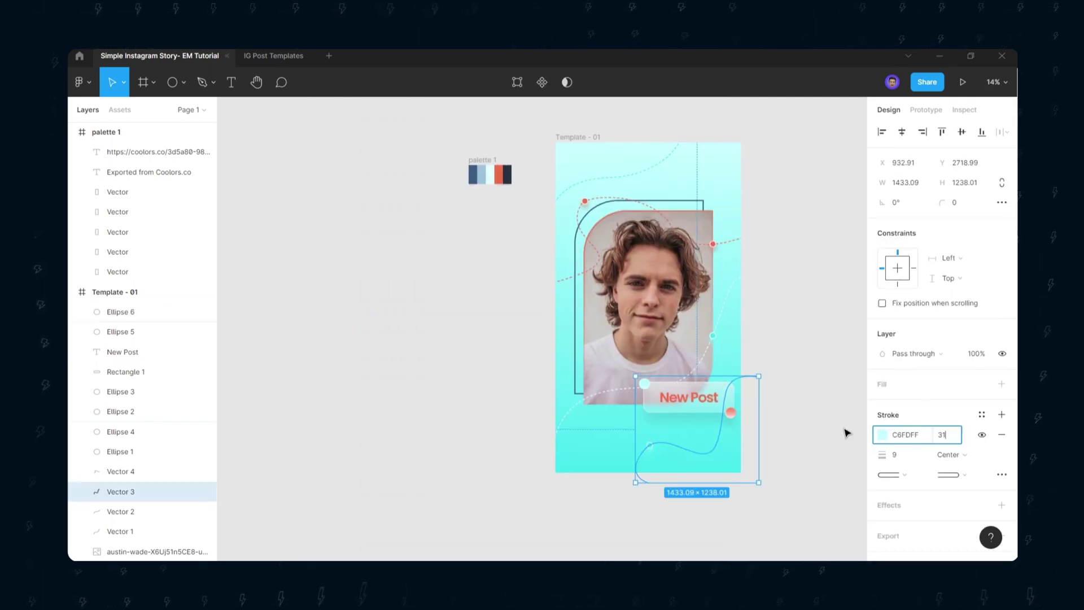
{"action": "left_click", "coordinate": [882, 434]}
{"action": "left_click", "coordinate": [786, 247]}
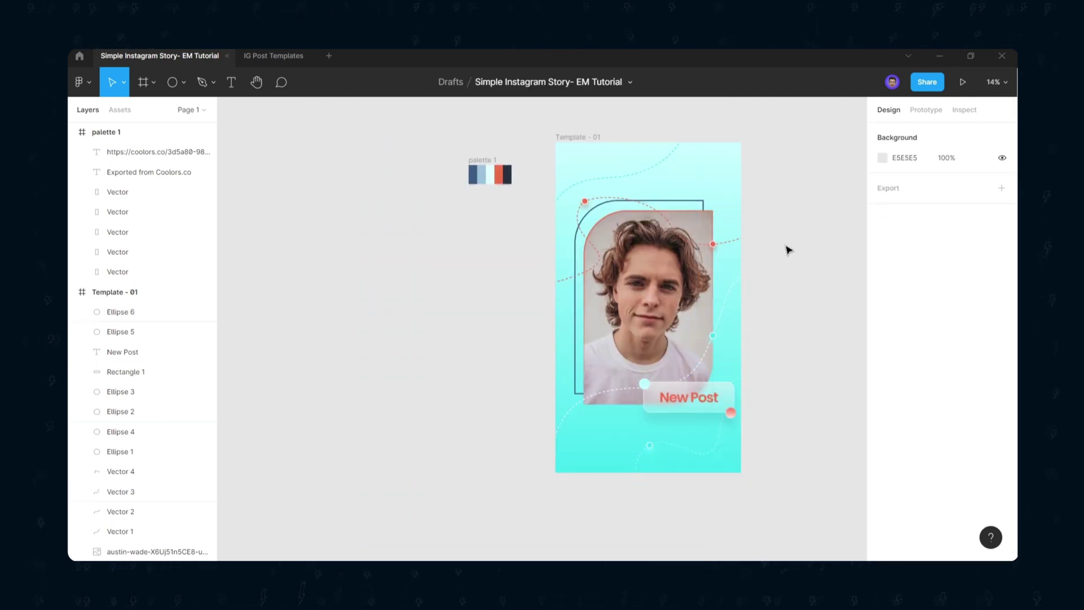
- Open the portrait's image fill and start choosing a replacement image file
{"action": "left_click_drag", "start_coordinate": [825, 150], "coordinate": [746, 169]}
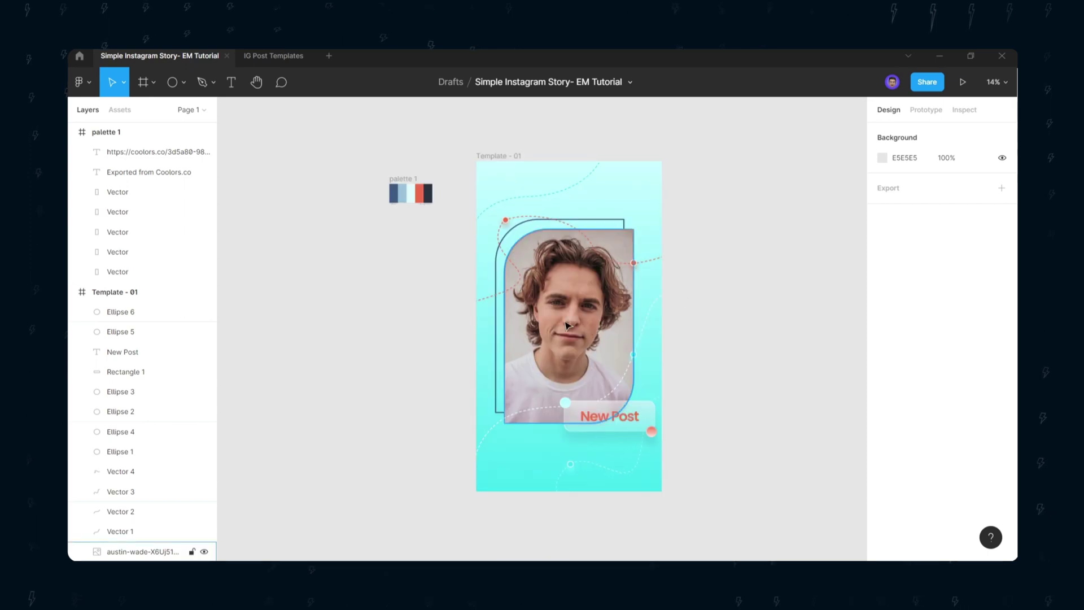
{"action": "left_click", "coordinate": [558, 308]}
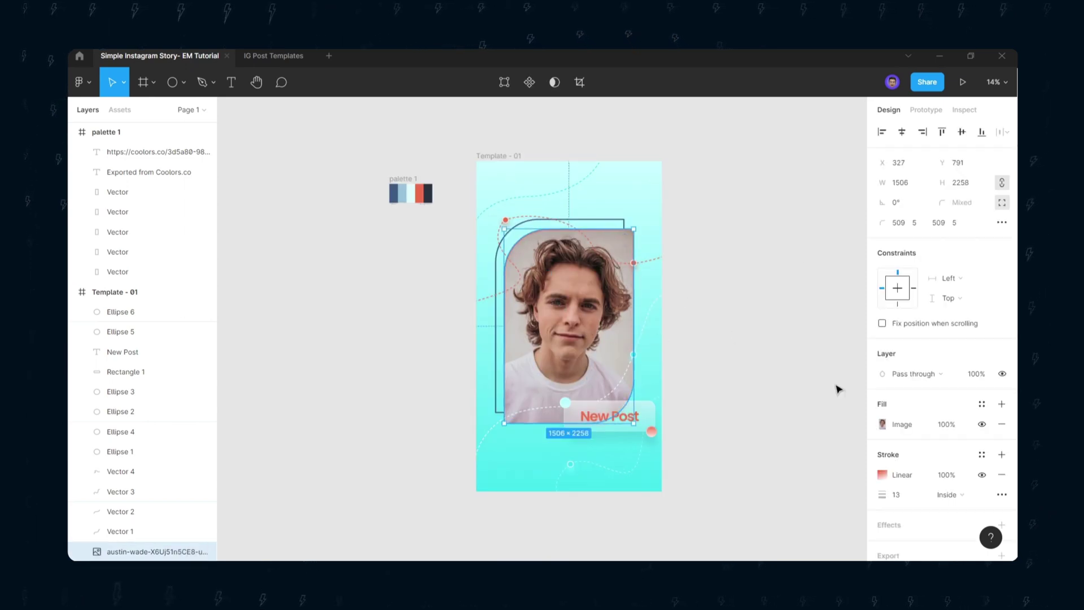
{"action": "left_click", "coordinate": [898, 427]}
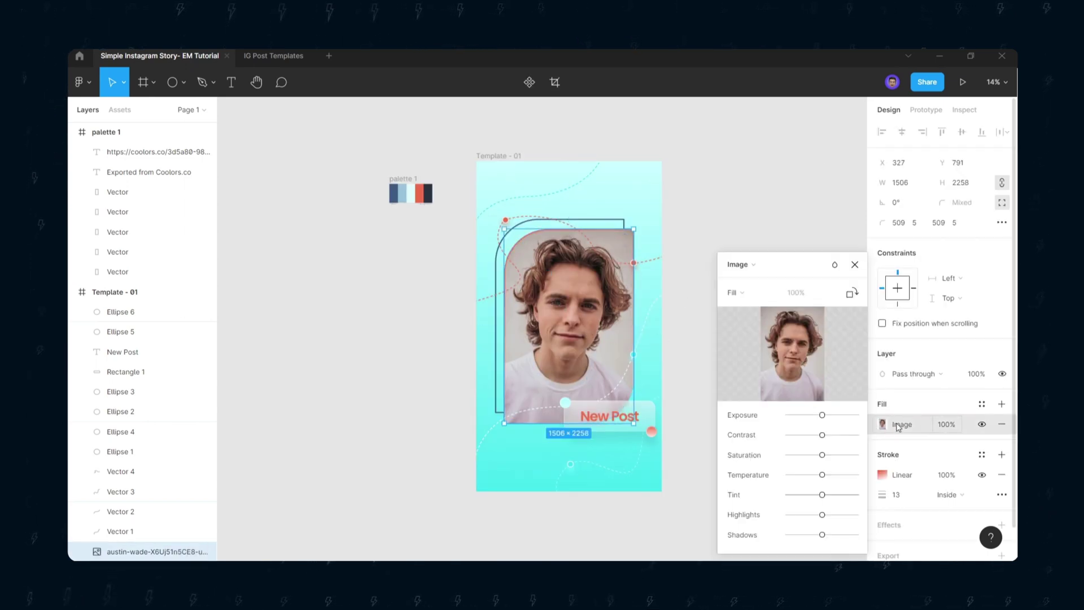
{"action": "left_click", "coordinate": [784, 350]}
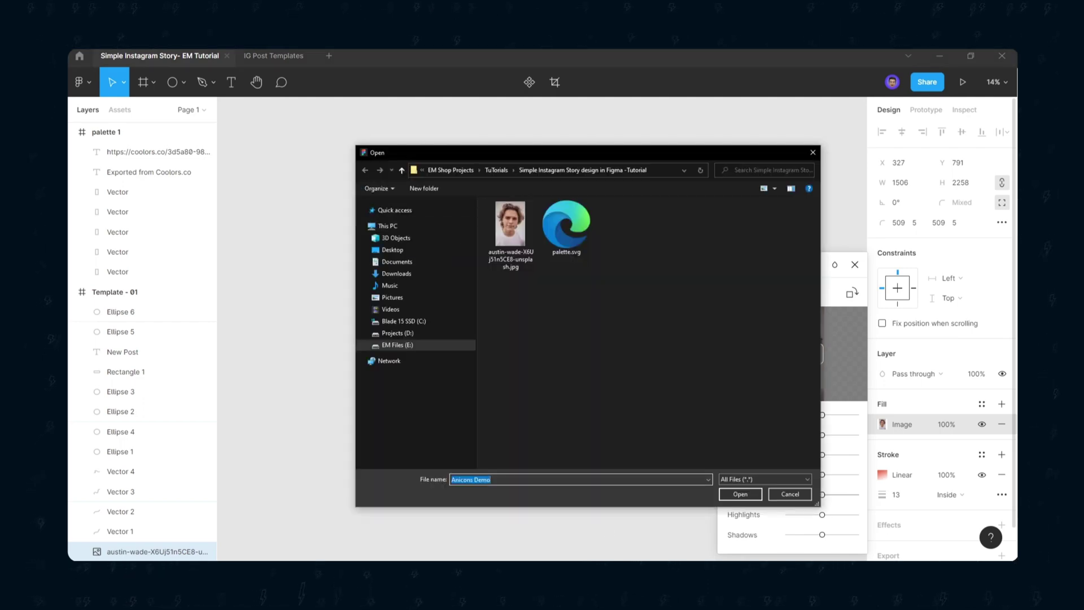
- Switch to the browser and download the Unsplash portrait of the young man with confetti
{"action": "mouse_move", "coordinate": [465, 559]}
{"action": "left_click", "coordinate": [514, 530]}
{"action": "left_click", "coordinate": [720, 305]}
{"action": "left_click", "coordinate": [907, 137]}
{"action": "key", "text": "Return"}
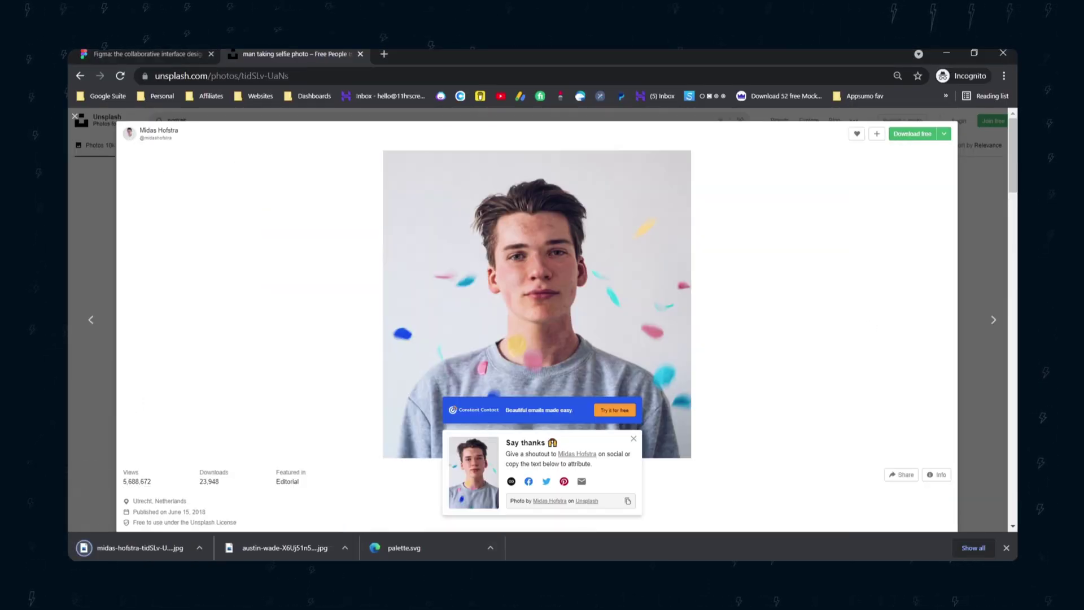
- Return to Figma's open-file dialog and load the downloaded Unsplash photo as the portrait's image fill
{"action": "key", "text": "alt+Tab"}
{"action": "left_click", "coordinate": [621, 226]}
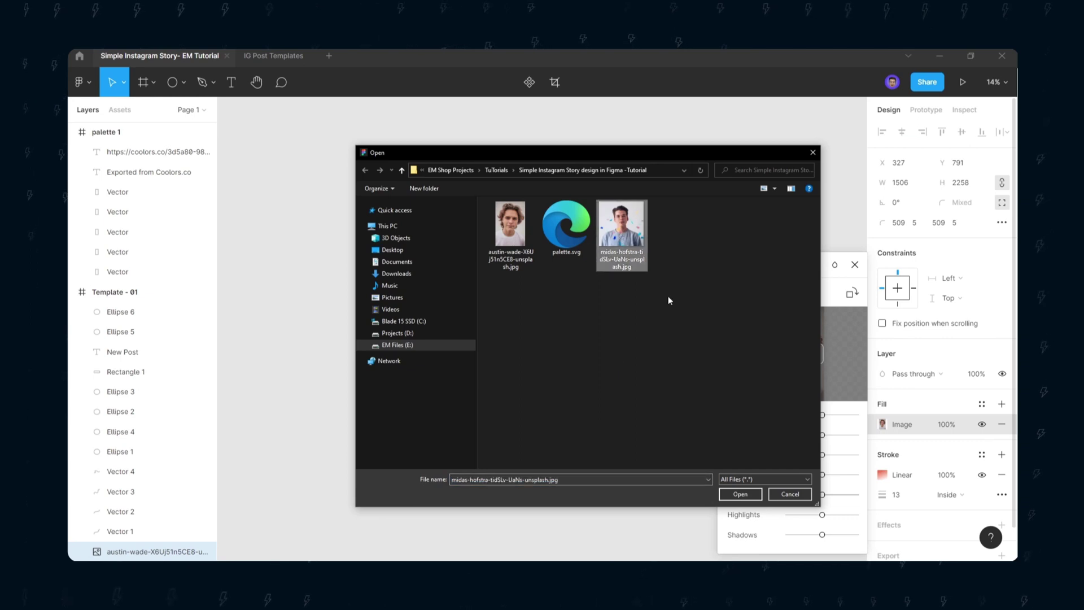
{"action": "left_click", "coordinate": [740, 494]}
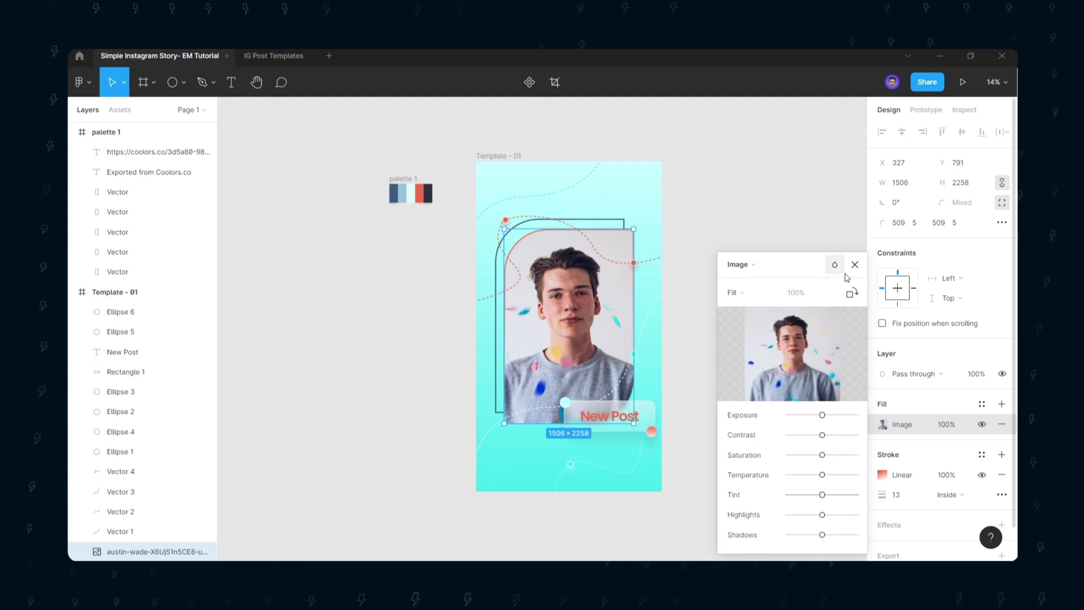
{"action": "left_click", "coordinate": [854, 264]}
- Change the panel's title text to "Welcome"
{"action": "left_click", "coordinate": [578, 83]}
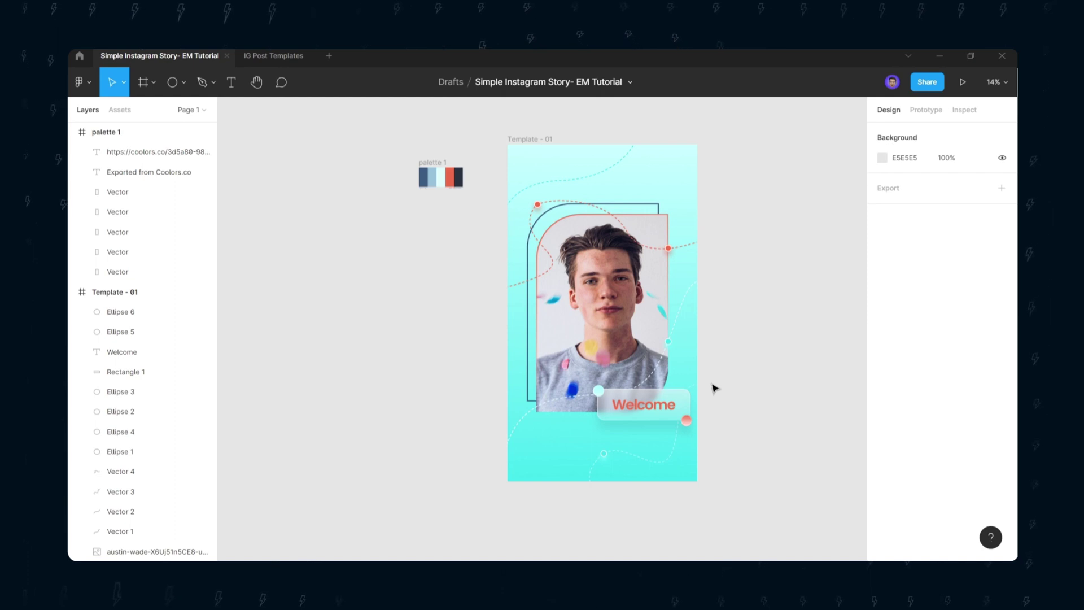
{"action": "scroll", "coordinate": [558, 365], "scroll_direction": "down", "scroll_amount": 3}
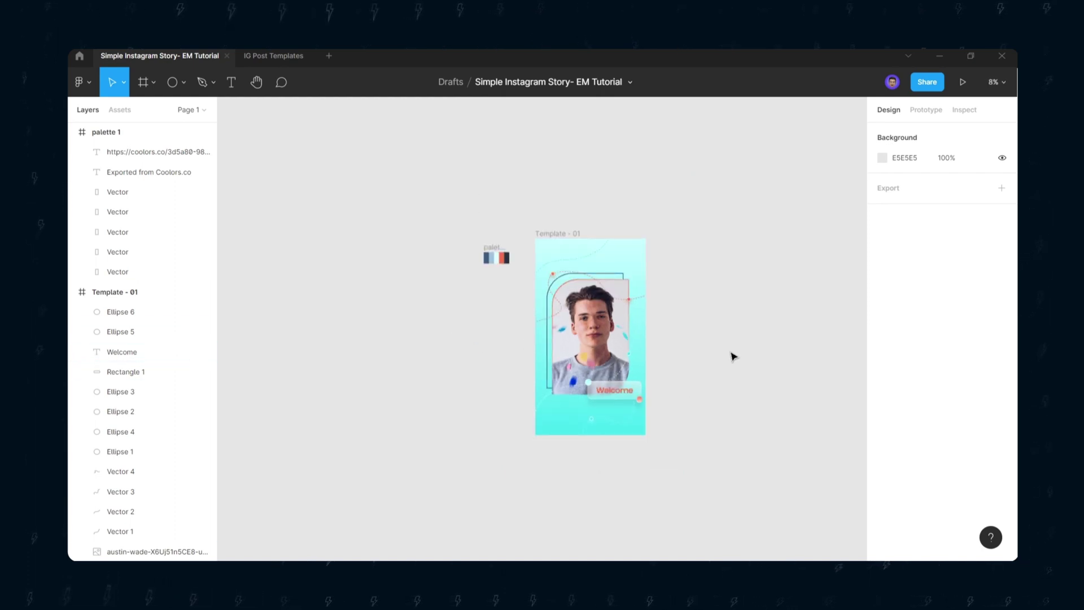
{"action": "scroll", "coordinate": [614, 332], "scroll_direction": "up", "scroll_amount": 3}
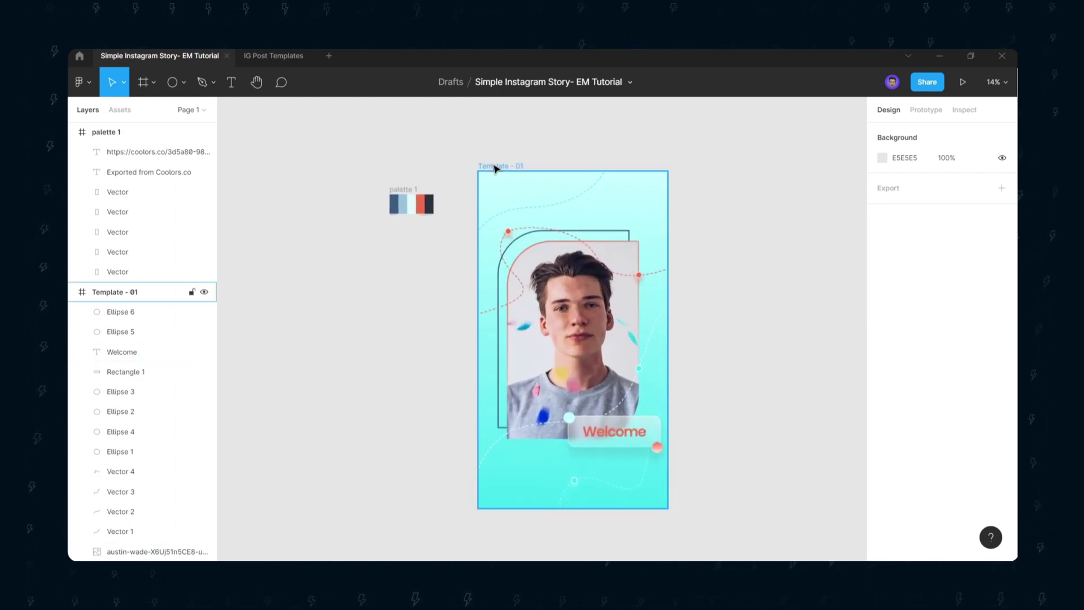
- Select the Template - 01 frame and expand its full list of selection colors to examine them
{"action": "left_click", "coordinate": [495, 168]}
{"action": "scroll", "coordinate": [925, 460], "scroll_direction": "down", "scroll_amount": 2}
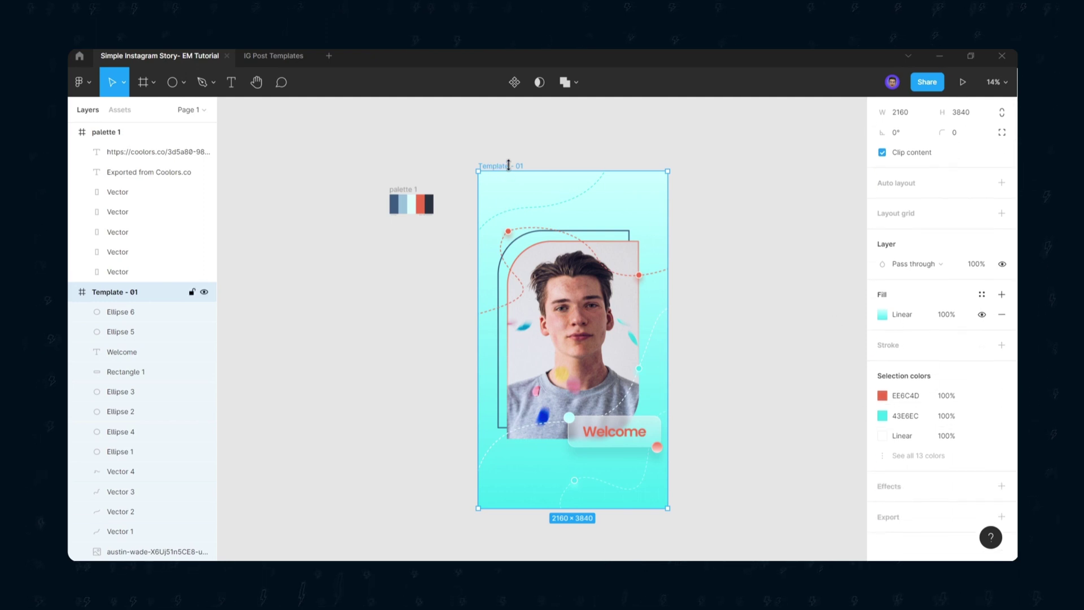
{"action": "left_click", "coordinate": [917, 455]}
{"action": "scroll", "coordinate": [917, 455], "scroll_direction": "down", "scroll_amount": 2}
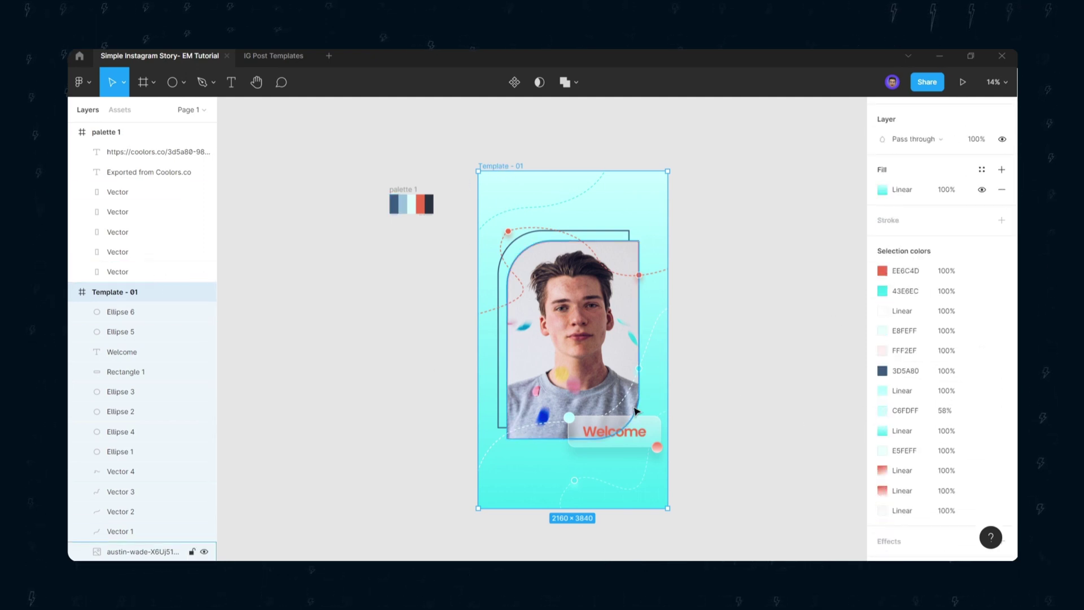
{"action": "scroll", "coordinate": [636, 411], "scroll_direction": "down", "scroll_amount": 1}
- Export the Template - 01 frame as a 3x PNG, saved as Template - 01.png in the tutorial project folder
{"action": "left_click", "coordinate": [881, 270]}
{"action": "left_click", "coordinate": [813, 415]}
{"action": "left_click", "coordinate": [764, 251]}
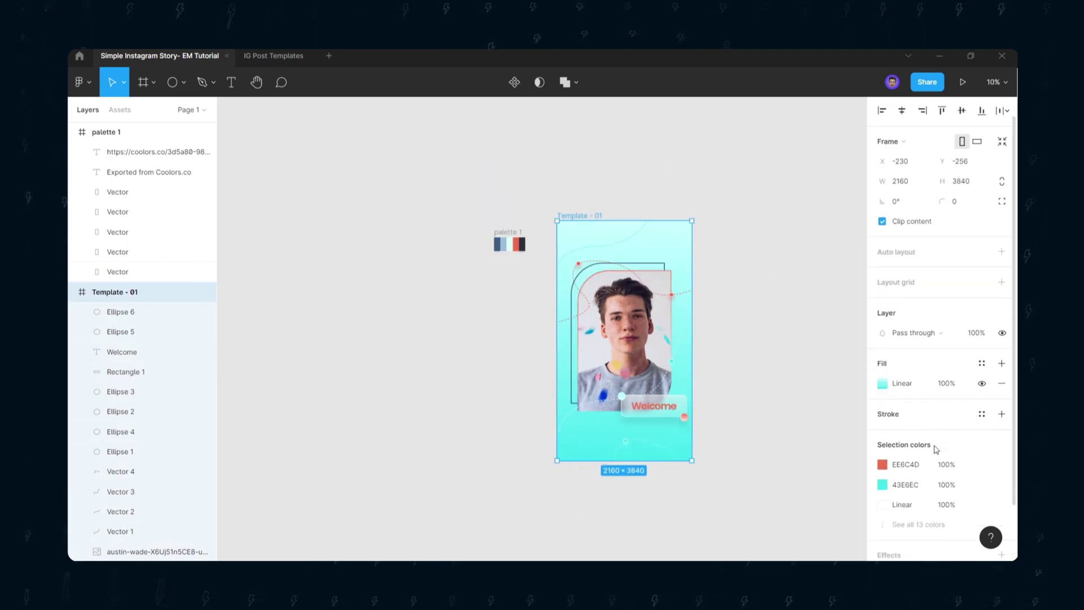
{"action": "scroll", "coordinate": [926, 468], "scroll_direction": "down", "scroll_amount": 2}
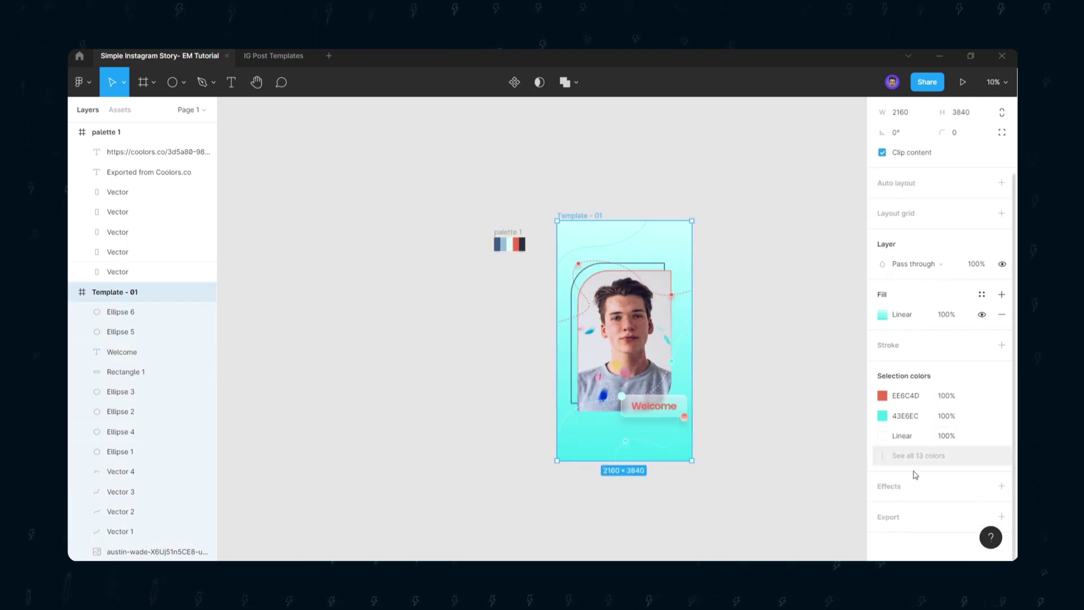
{"action": "left_click", "coordinate": [890, 516]}
{"action": "scroll", "coordinate": [919, 496], "scroll_direction": "down", "scroll_amount": 2}
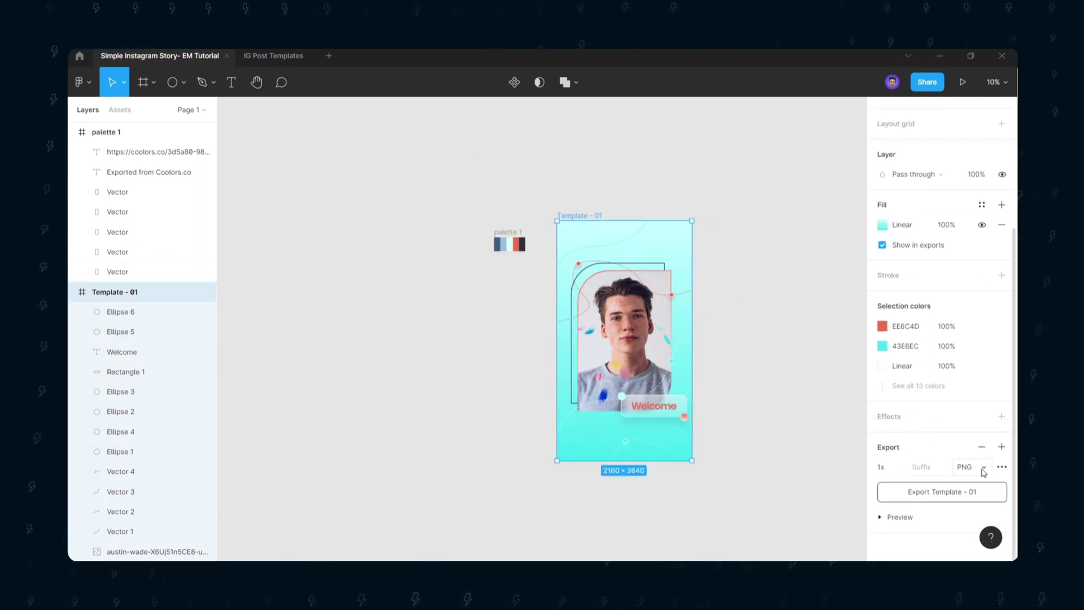
{"action": "left_click", "coordinate": [898, 468]}
{"action": "left_click", "coordinate": [898, 500]}
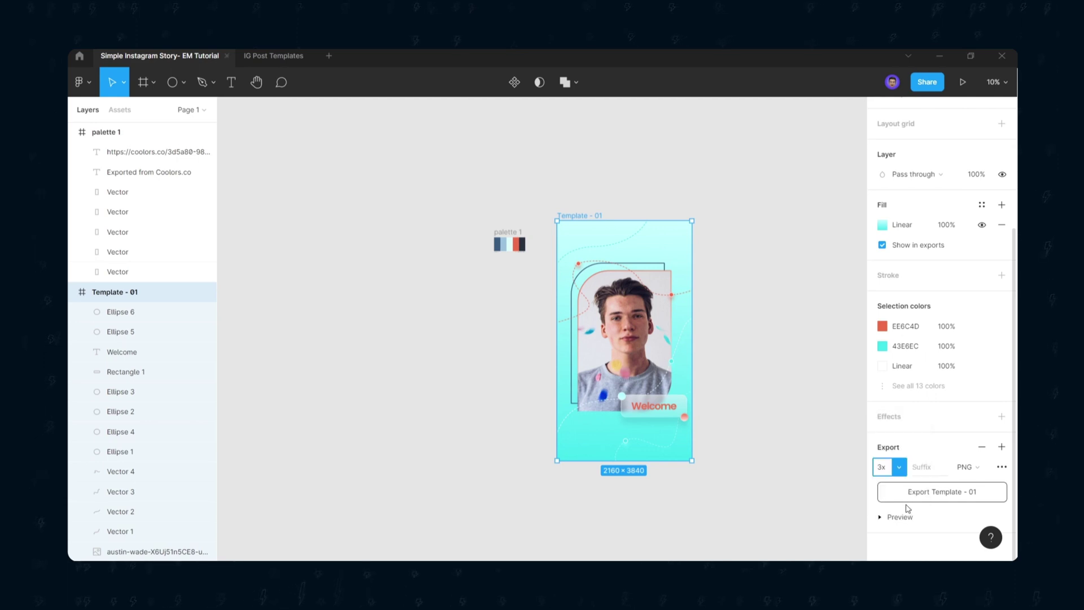
{"action": "left_click", "coordinate": [926, 490]}
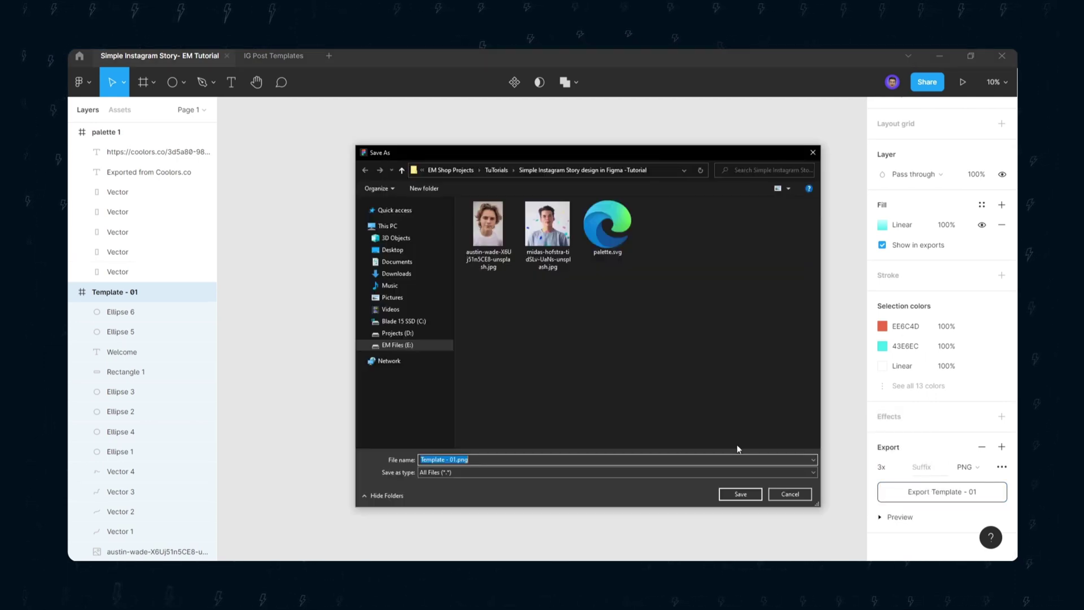
{"action": "left_click", "coordinate": [777, 498]}
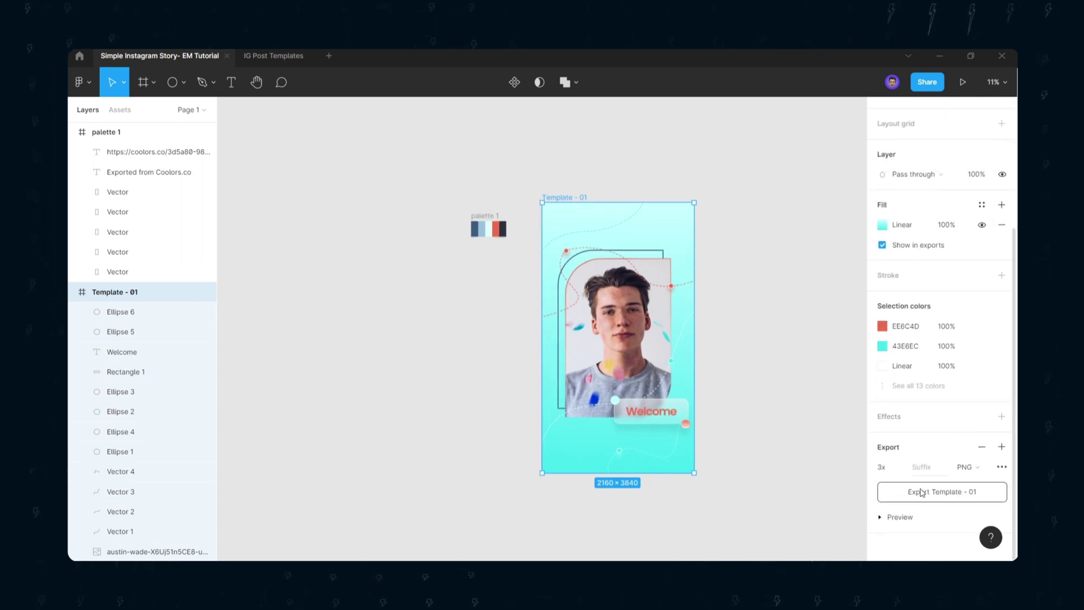
- Export the frame again as a 1x PNG, saved as Optimized Template - 01.png in the same folder
{"action": "left_click", "coordinate": [899, 468]}
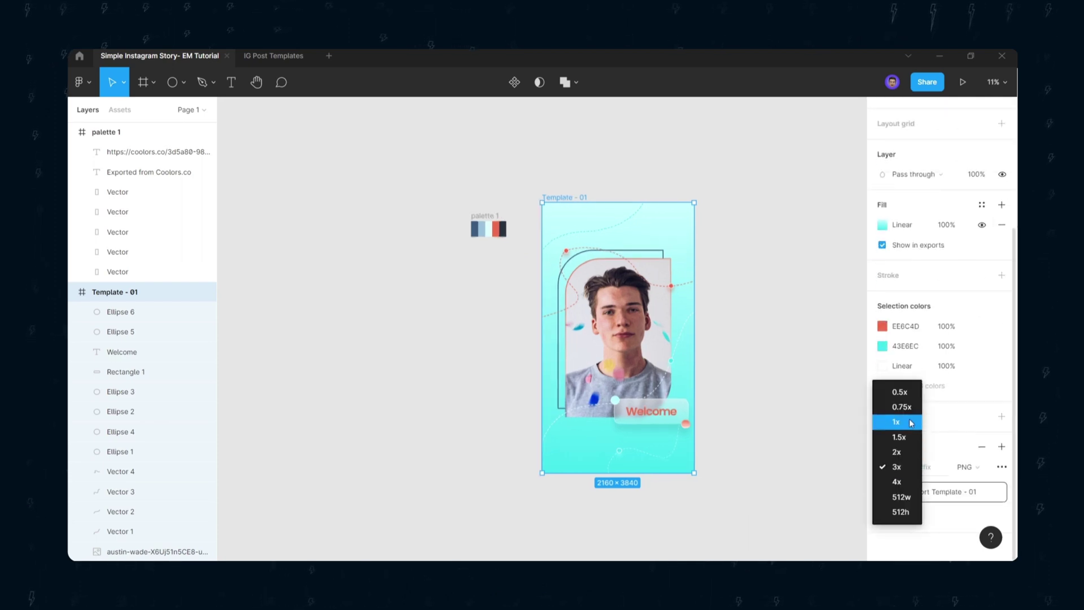
{"action": "left_click", "coordinate": [900, 416]}
{"action": "left_click", "coordinate": [906, 486]}
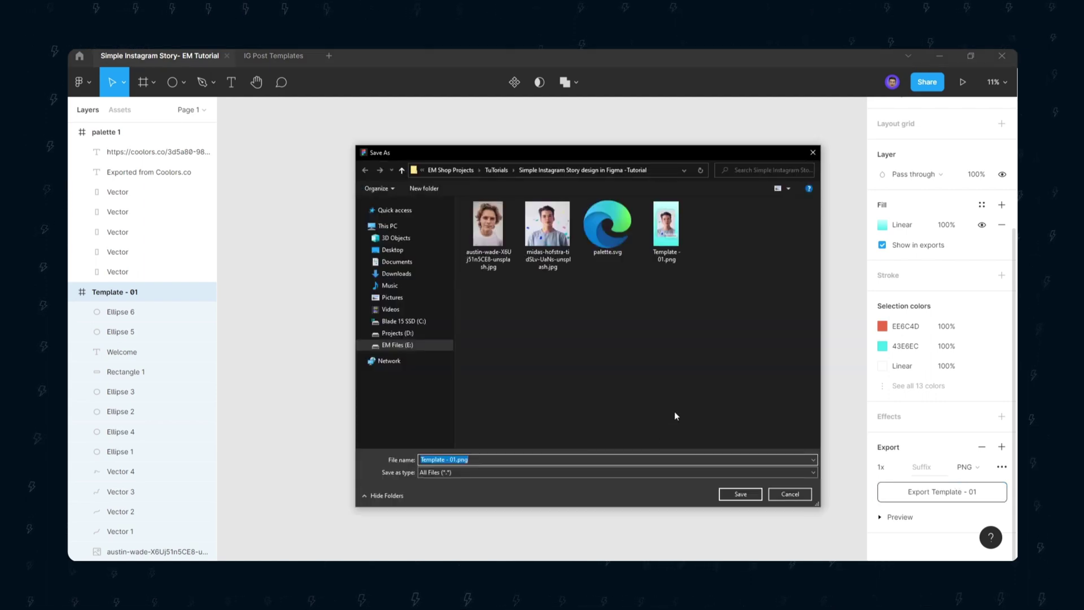
{"action": "left_click", "coordinate": [422, 459]}
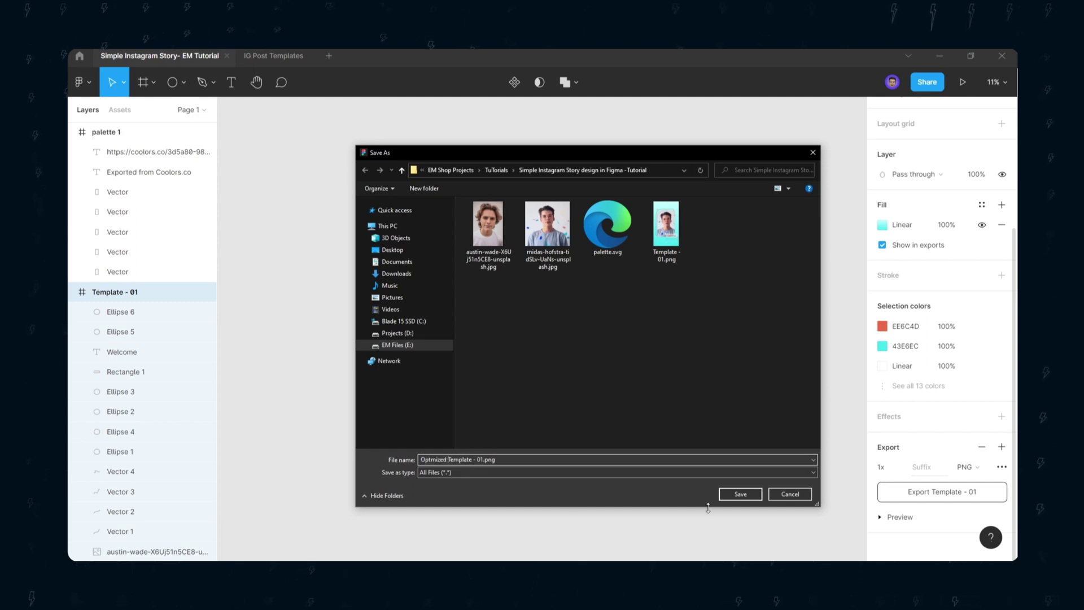
{"action": "left_click", "coordinate": [735, 494]}
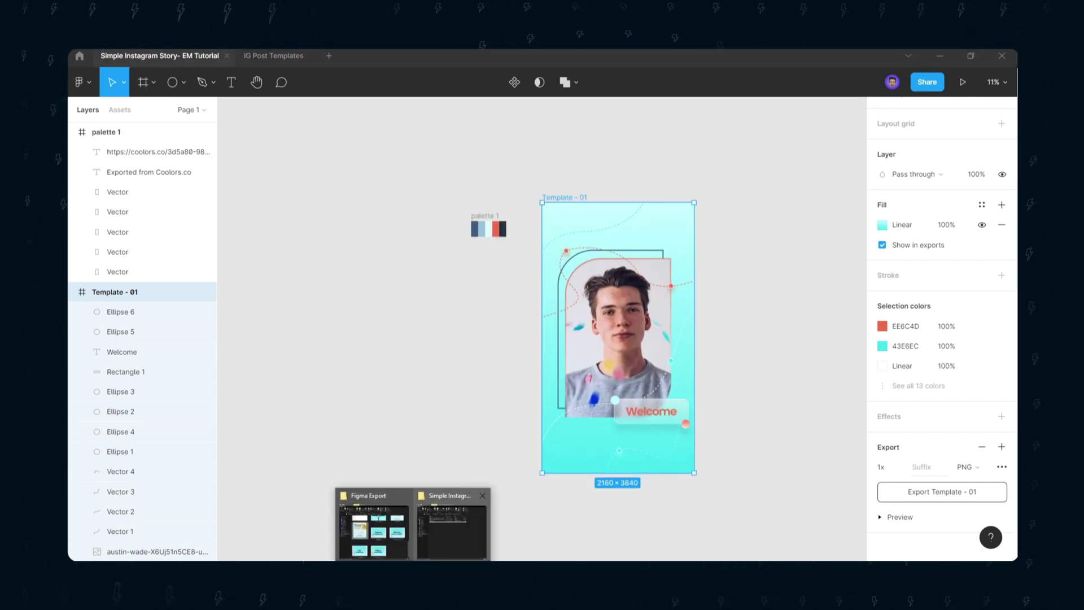
- Switch to the project folder in File Explorer, view Optimized Template - 01.png in Photos, and return to Figma with nothing selected
{"action": "left_click", "coordinate": [456, 536]}
{"action": "left_click", "coordinate": [357, 246]}
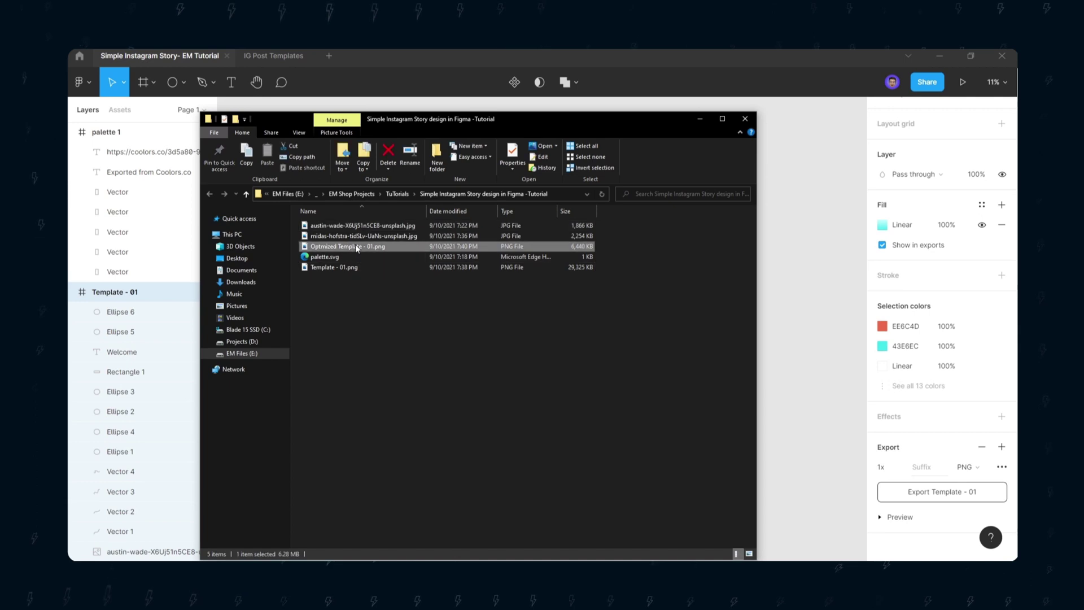
{"action": "double_click", "coordinate": [521, 246]}
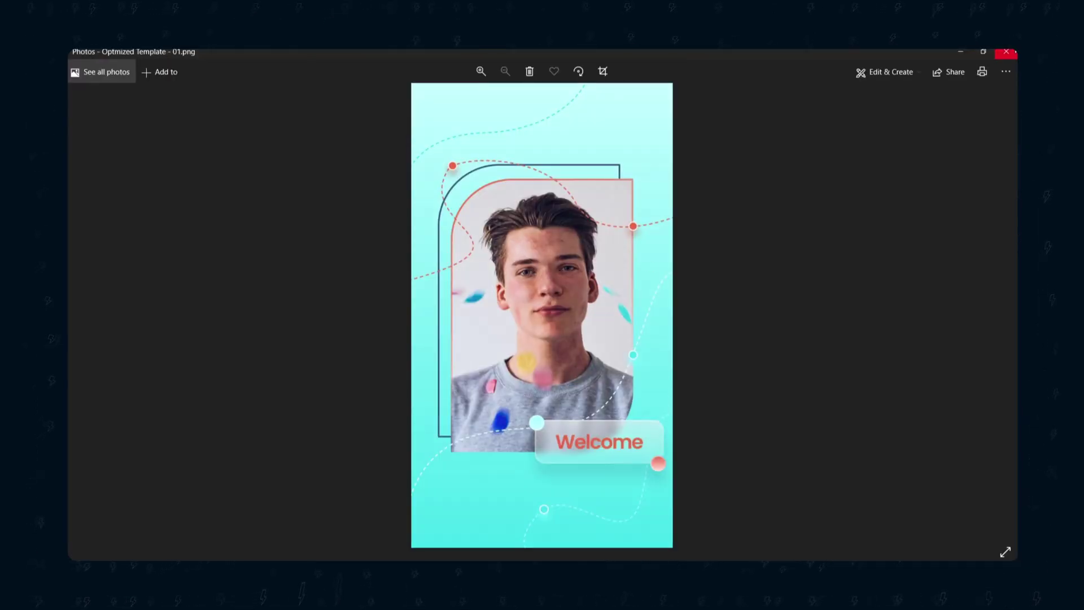
{"action": "left_click", "coordinate": [1010, 54]}
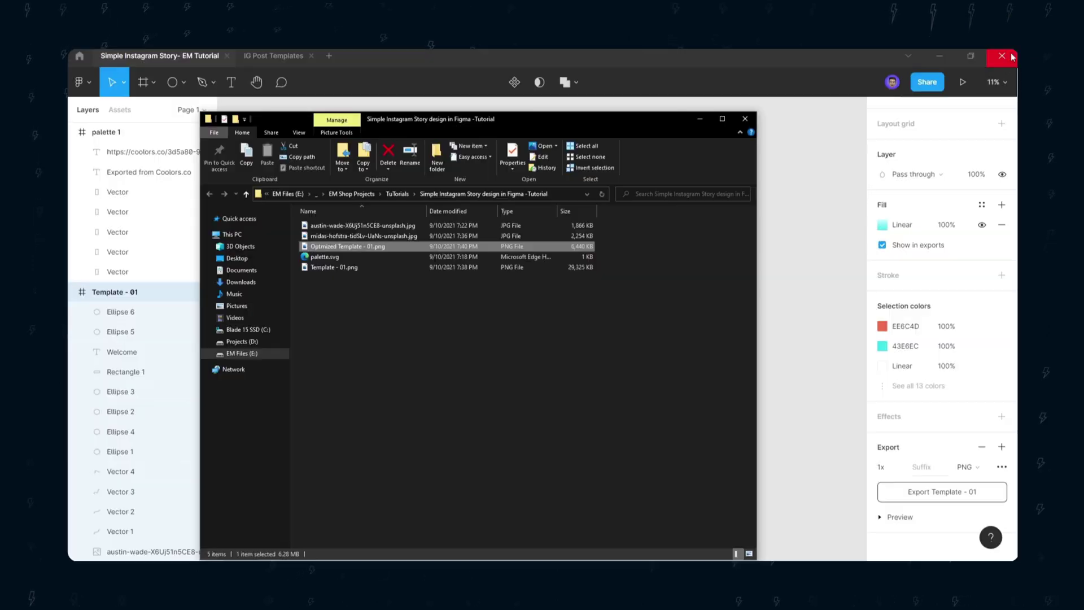
{"action": "left_click", "coordinate": [811, 344]}
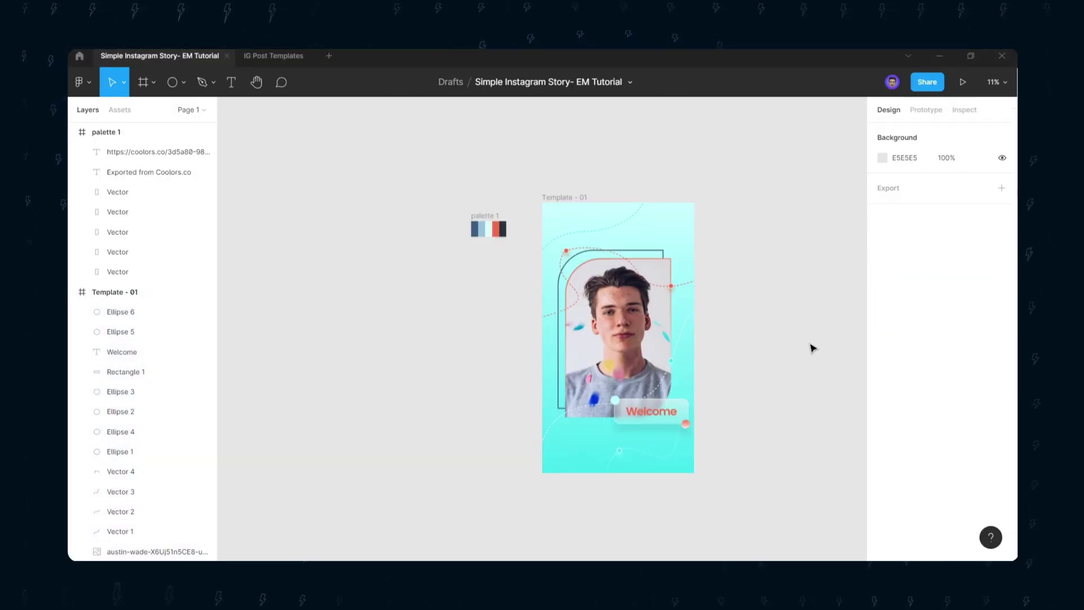